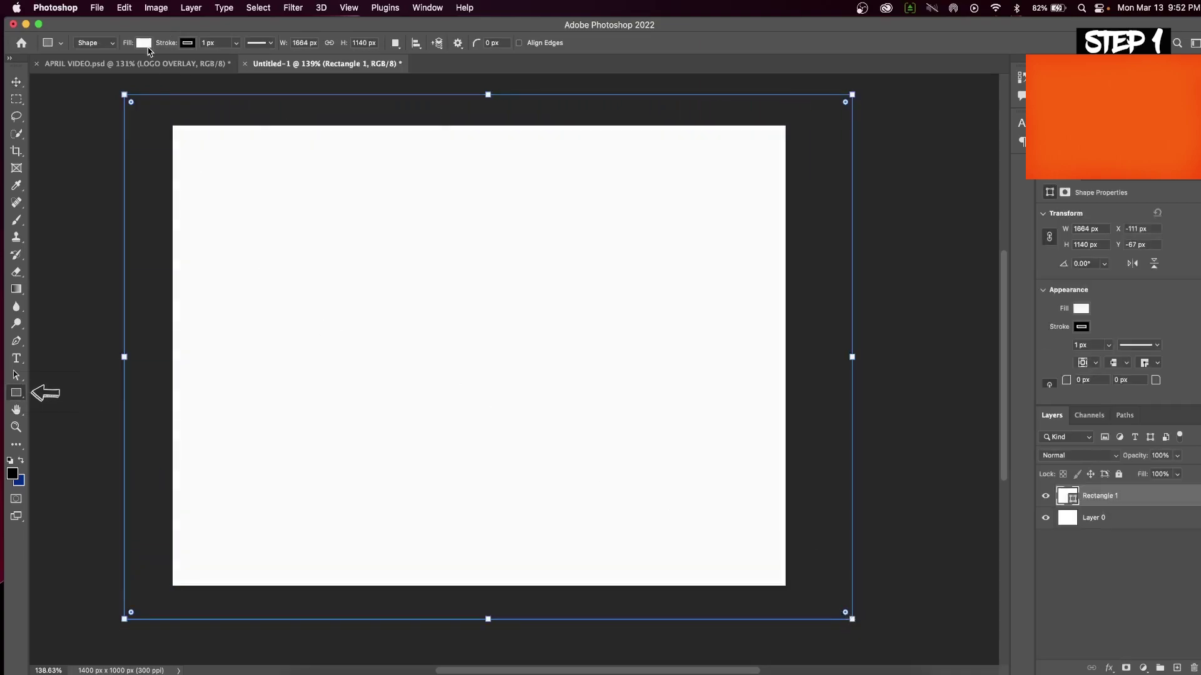
Recolor the fill of the background rectangle from white to the red-orange found among the recently used colors.
left_click(148, 47)
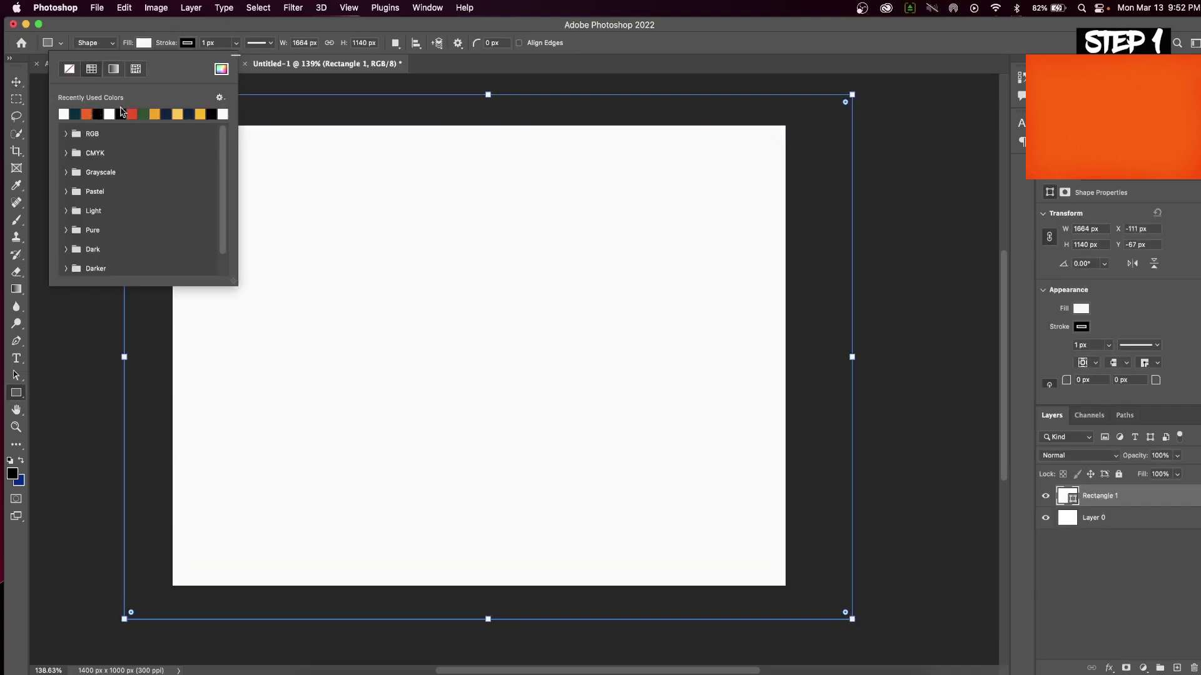
left_click(221, 69)
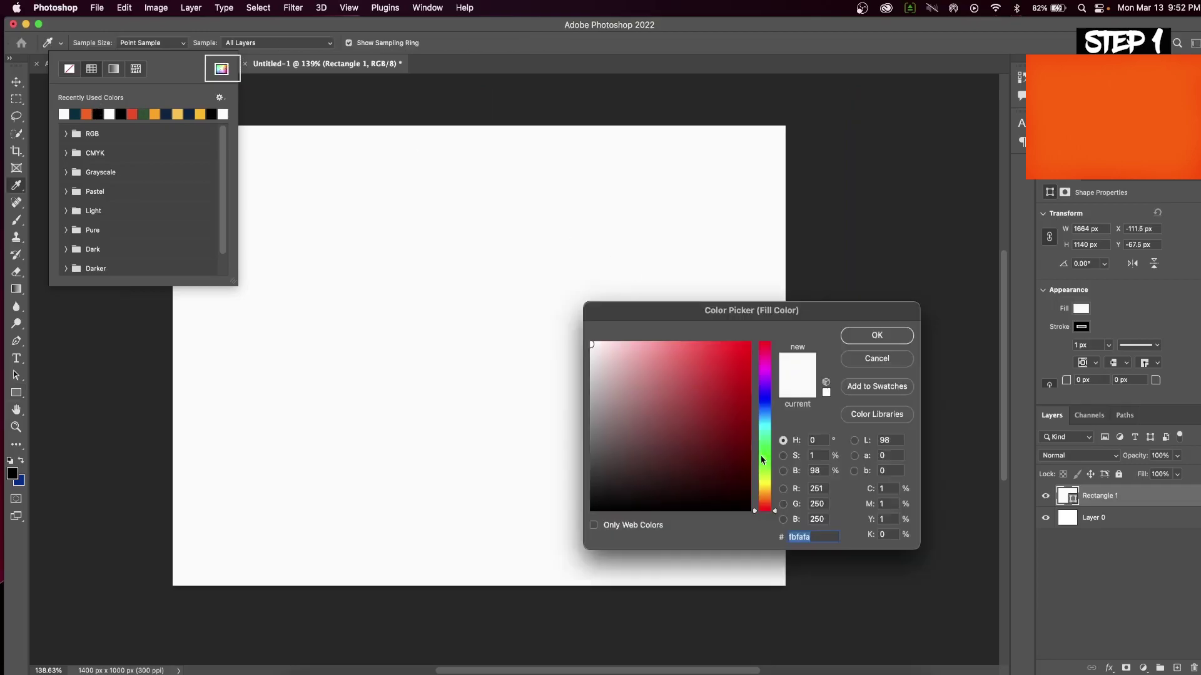
left_click_drag(775, 513, 776, 497)
left_click_drag(739, 396, 746, 352)
left_click_drag(776, 500, 776, 498)
left_click(880, 340)
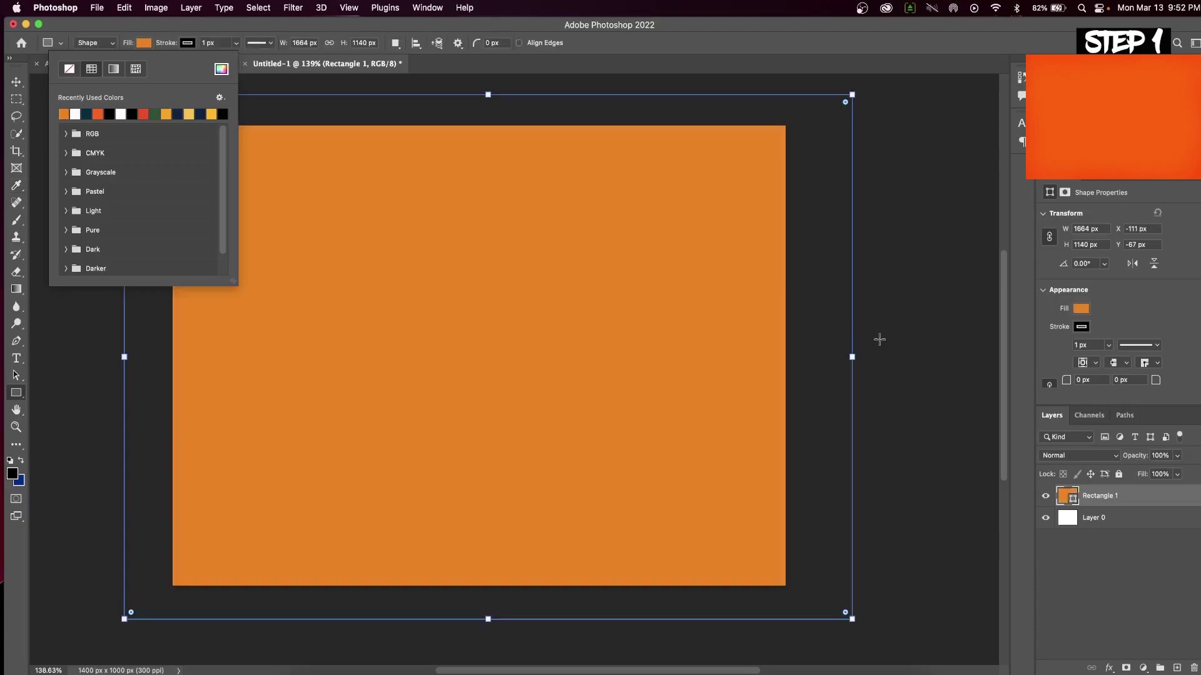
left_click(97, 114)
left_click(142, 44)
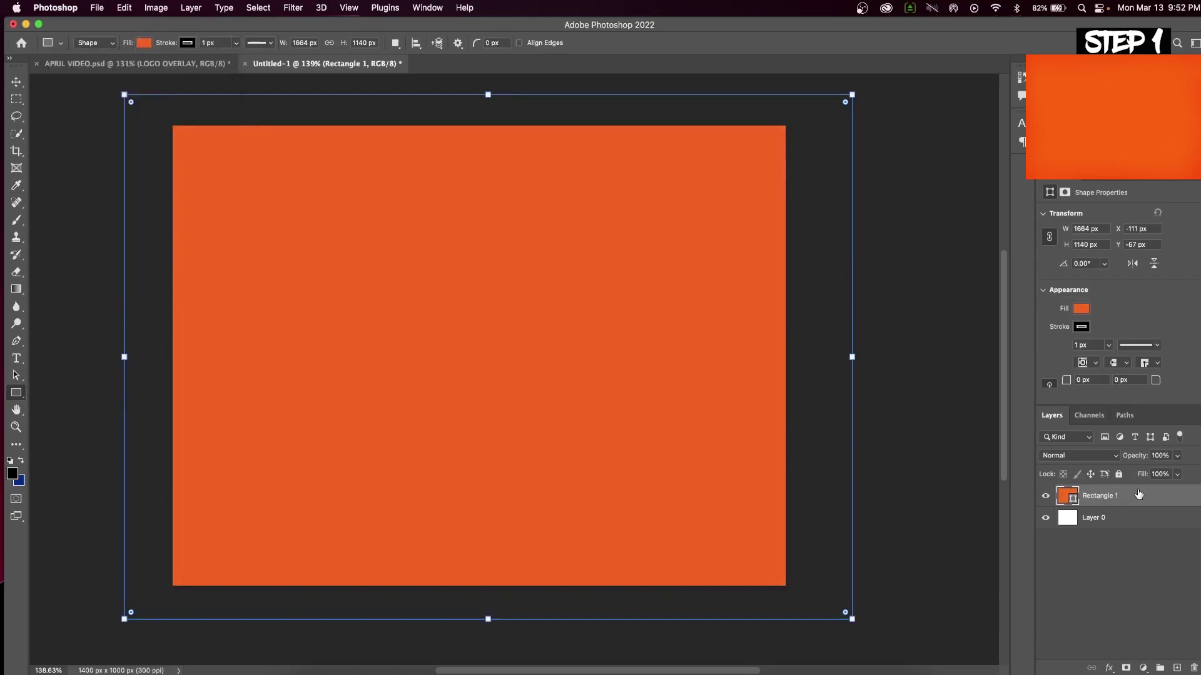
Add a new layer above the orange rectangle and set the soft round brush to about 476 px.
left_click(1177, 668)
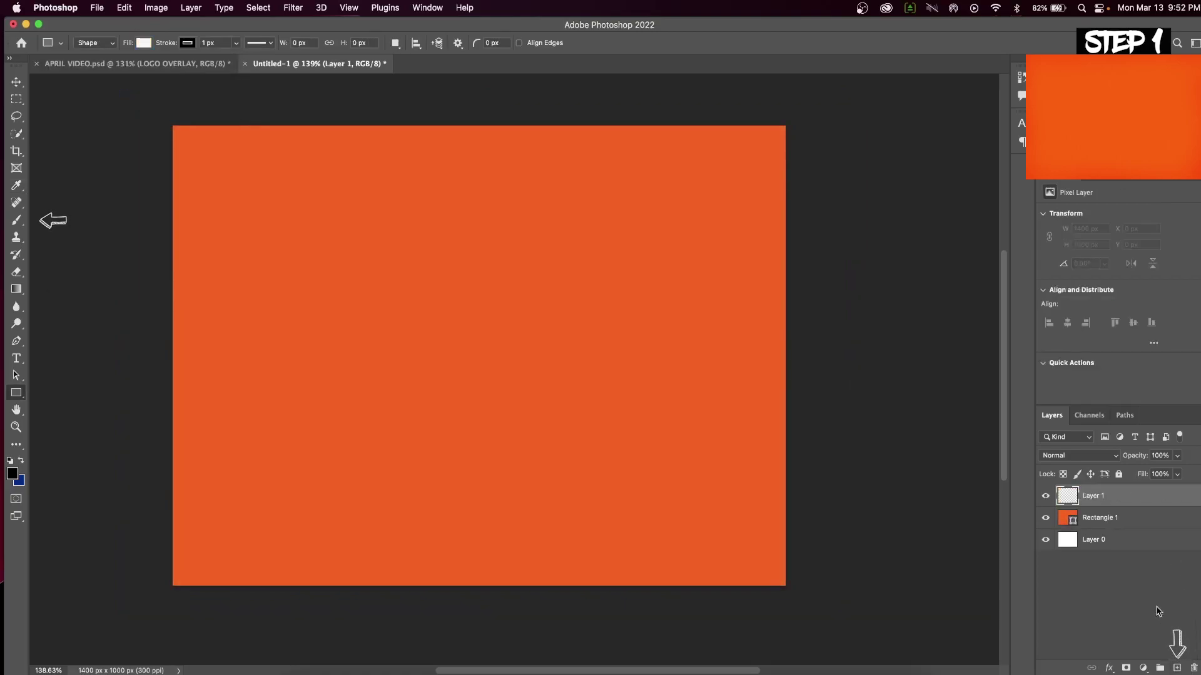
left_click(16, 220)
left_click(94, 45)
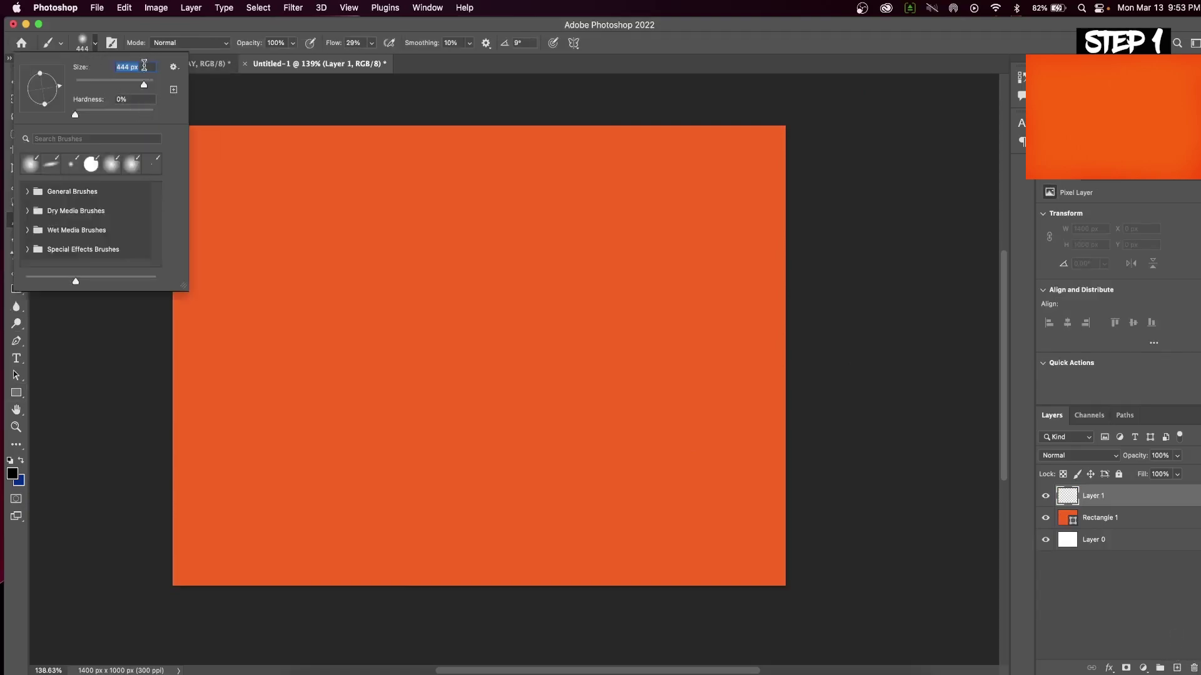
left_click_drag(144, 89, 144, 88)
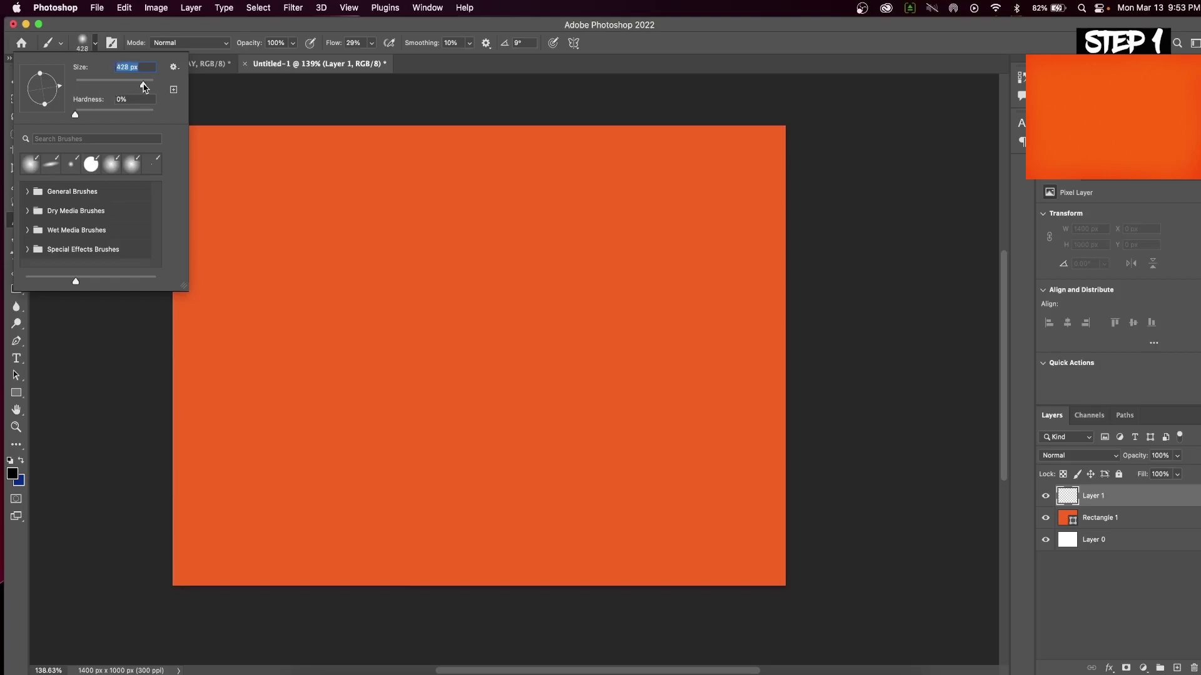
left_click(99, 44)
key("Caps_Lock")
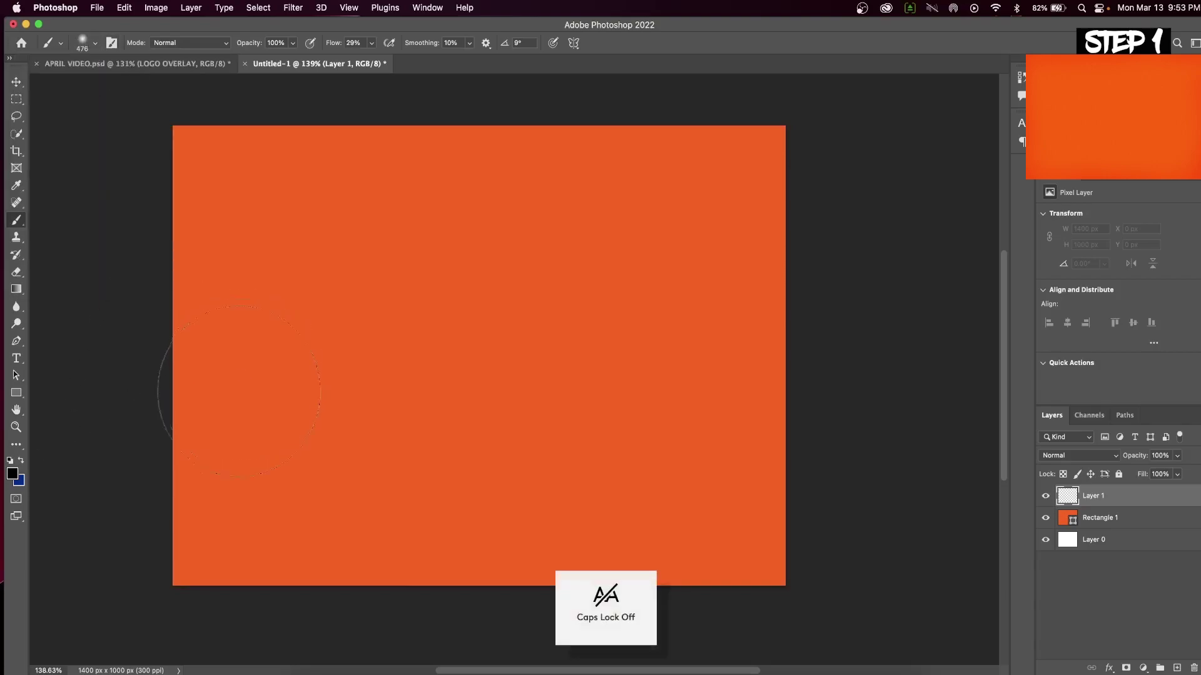
Paint soft black shading around the canvas edges on the new layer and set its blend mode to Soft Light.
mouse_move(175, 500)
left_mouse_down()
mouse_move(362, 594)
mouse_move(407, 112)
mouse_move(100, 382)
left_mouse_up()
scroll(479, 375, "up", 2)
scroll(625, 151, "up", 1)
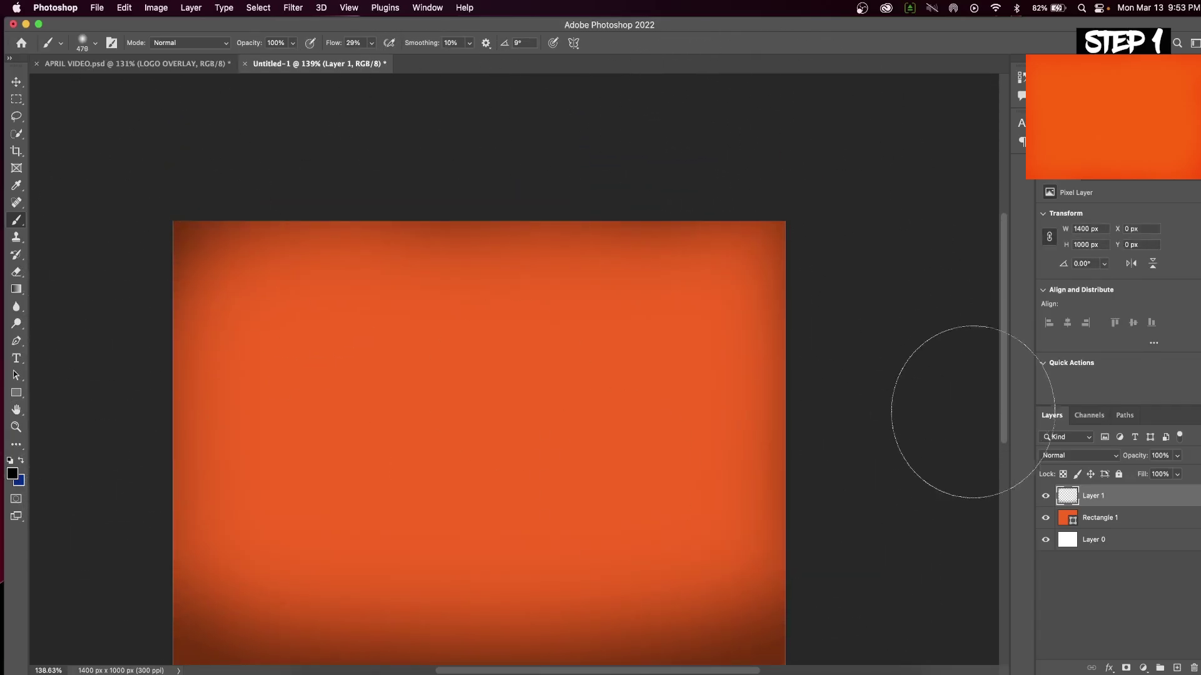
left_click(1087, 460)
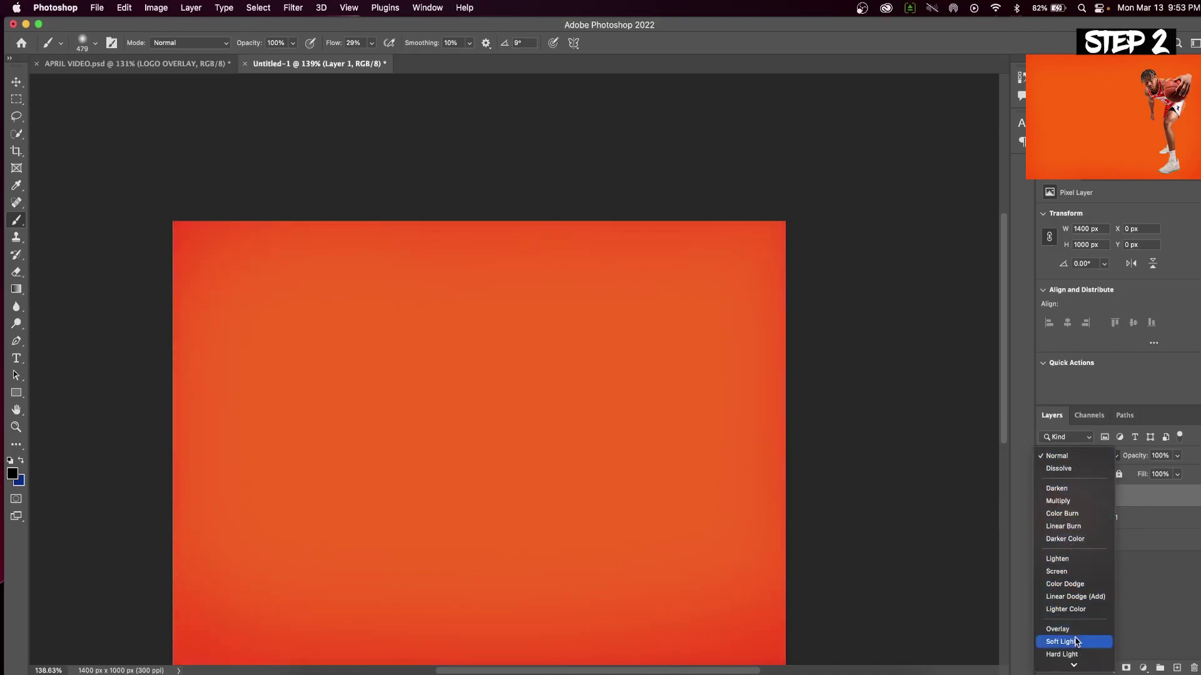
left_click(1076, 643)
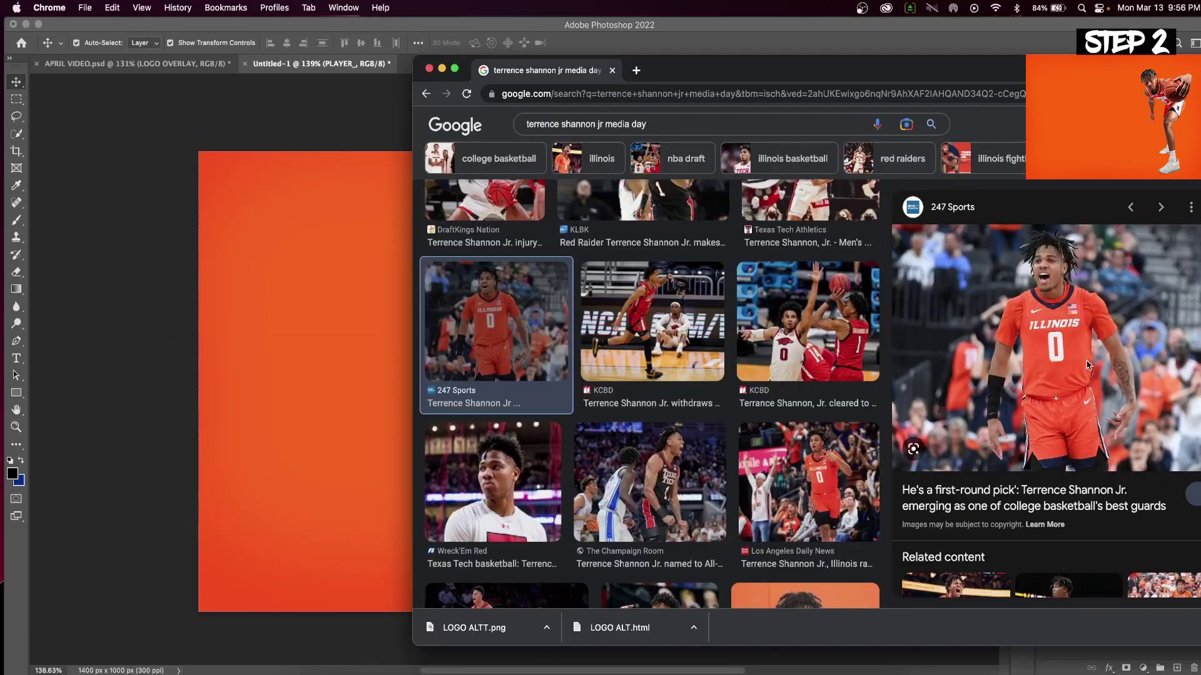
Place the browser's photo of the player in the orange Illinois 0 jersey on the canvas.
mouse_move(1087, 364)
left_mouse_down()
mouse_move(813, 357)
mouse_move(301, 376)
mouse_move(567, 348)
left_mouse_up()
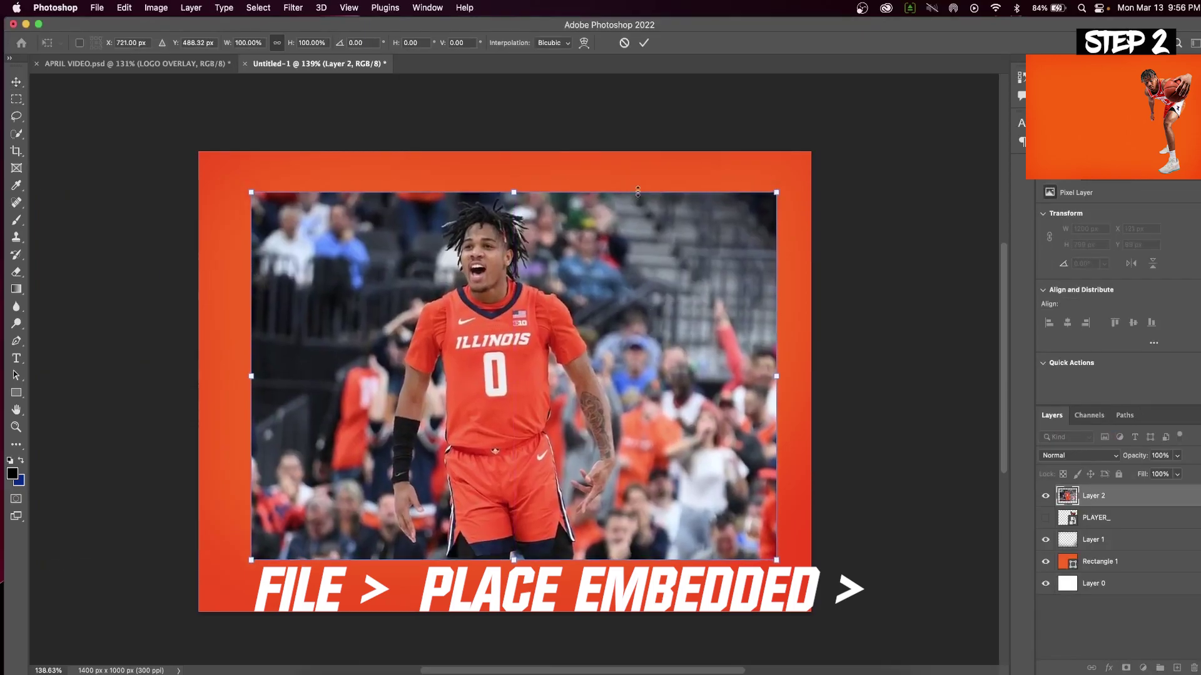
key("Return")
Cut the Illinois player out of the photo with Select Subject and a layer mask, and move the cutout toward the canvas's right side.
left_click(19, 129)
left_click(375, 43)
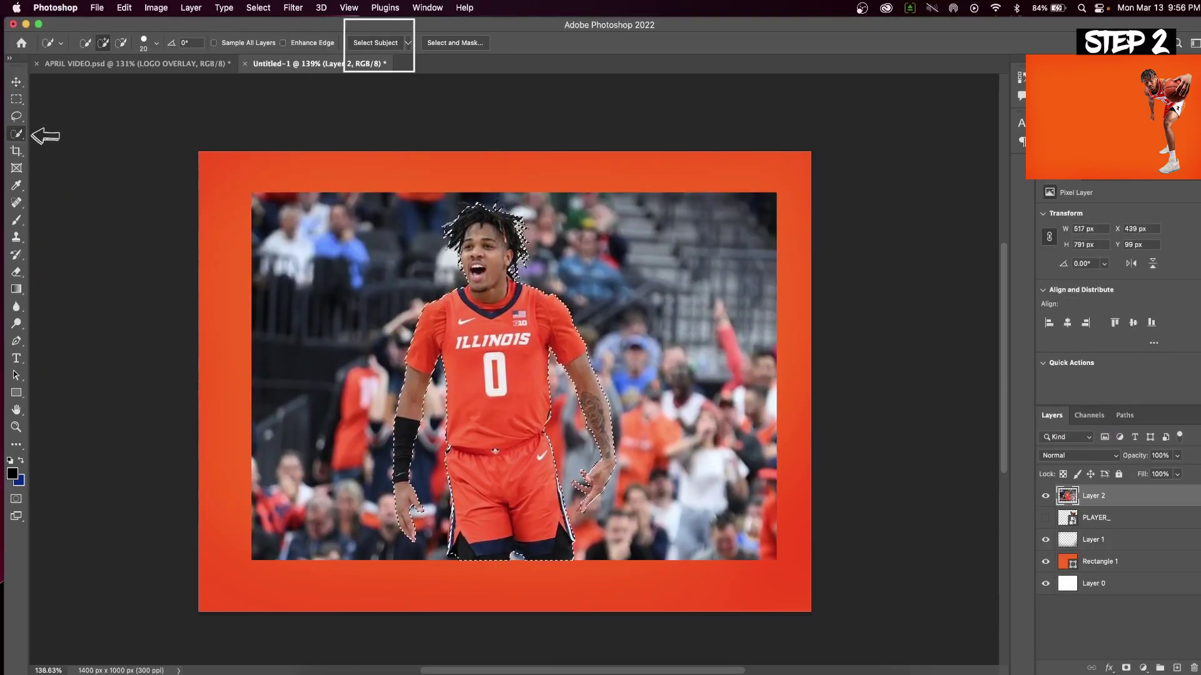
left_click(1126, 668)
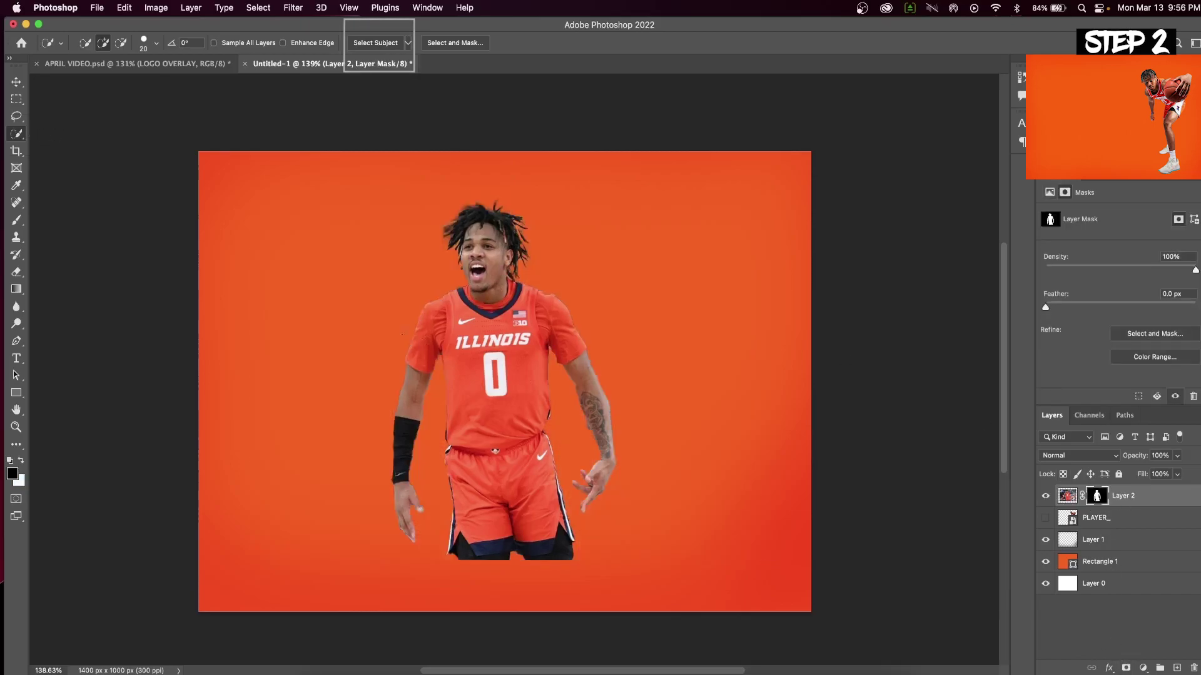
left_click(16, 83)
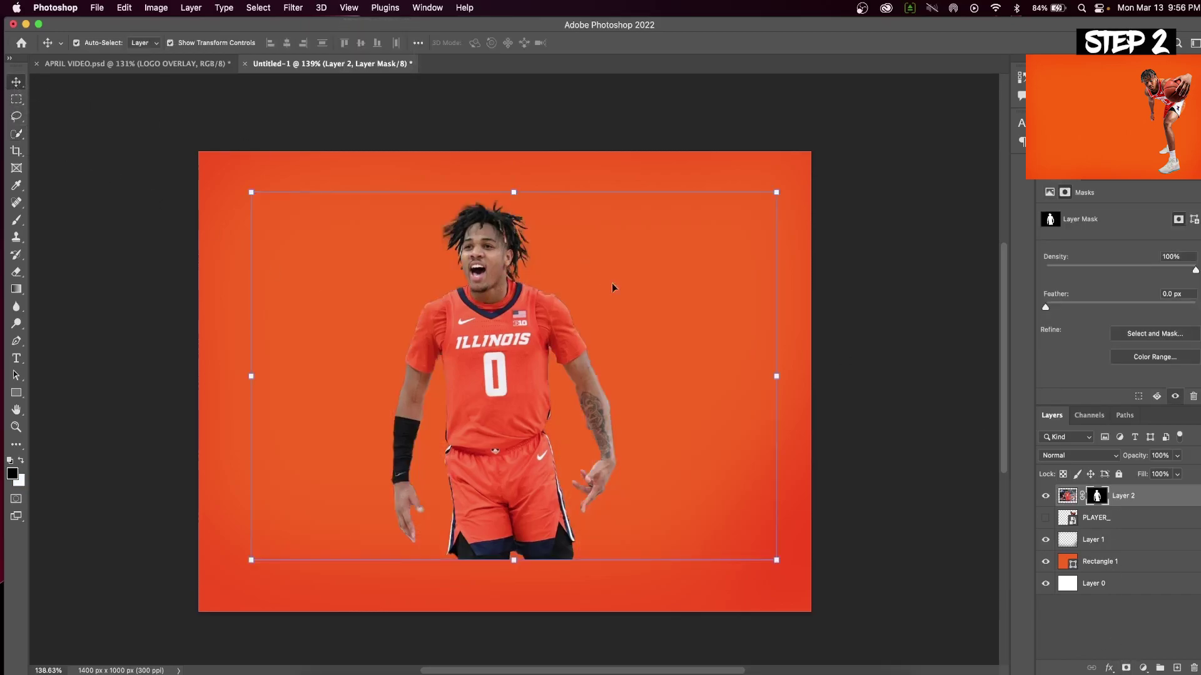
left_click_drag(520, 397, 649, 389)
Target the cutout's layer mask and set up a black 26 px brush with a higher flow for retouching the arm edges.
key("z")
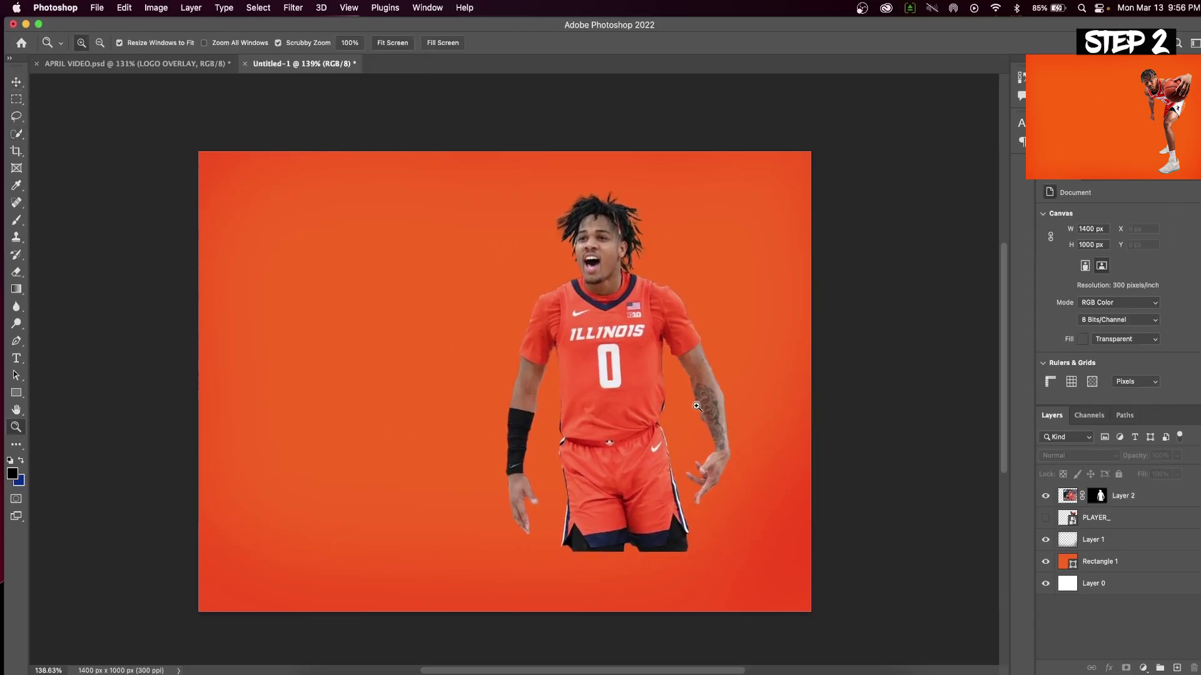
left_click(699, 406)
left_click_drag(724, 411, 769, 410)
key("v")
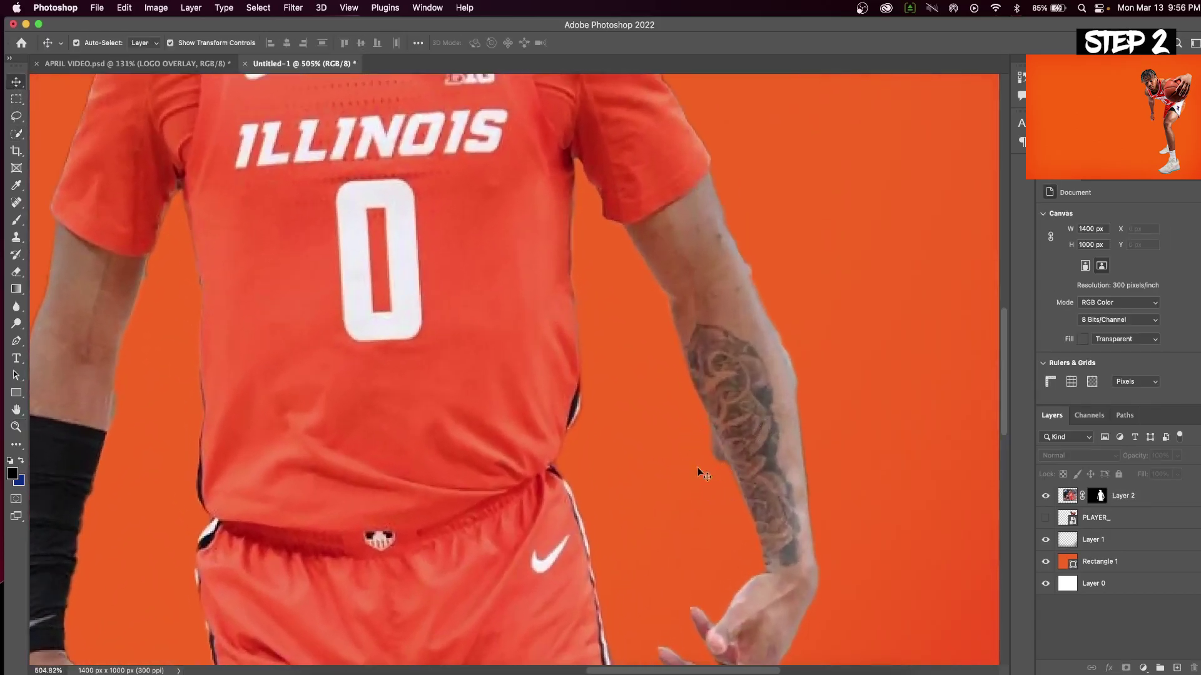
left_click(1123, 499)
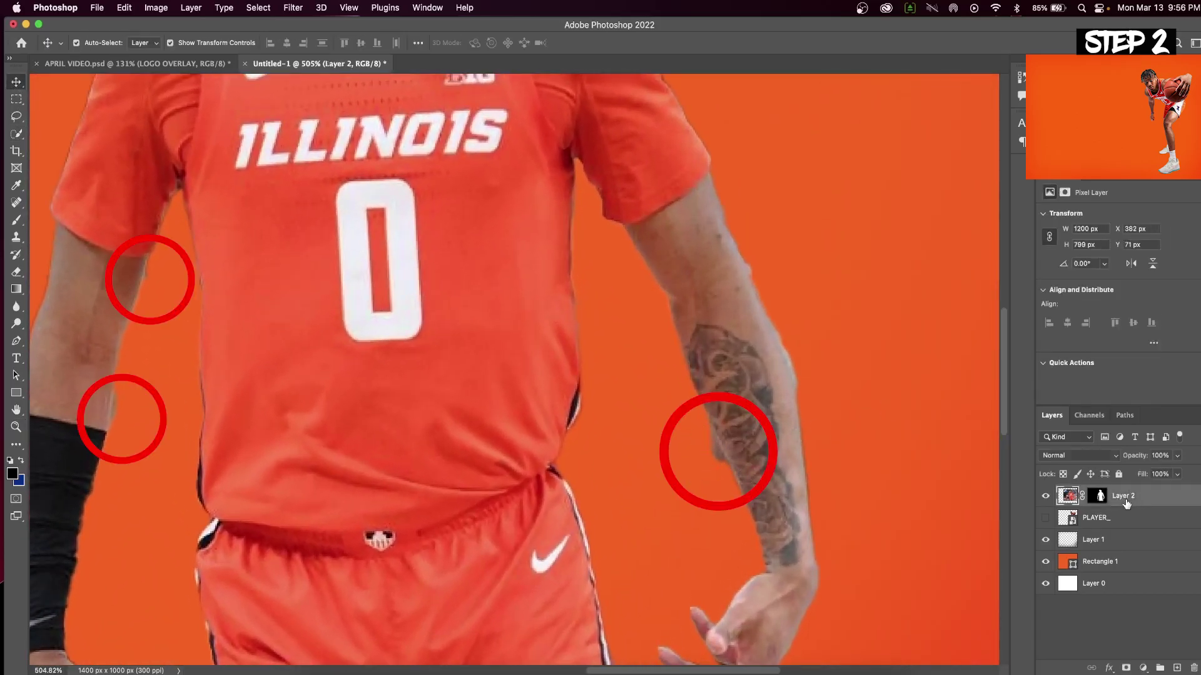
left_click(1101, 495)
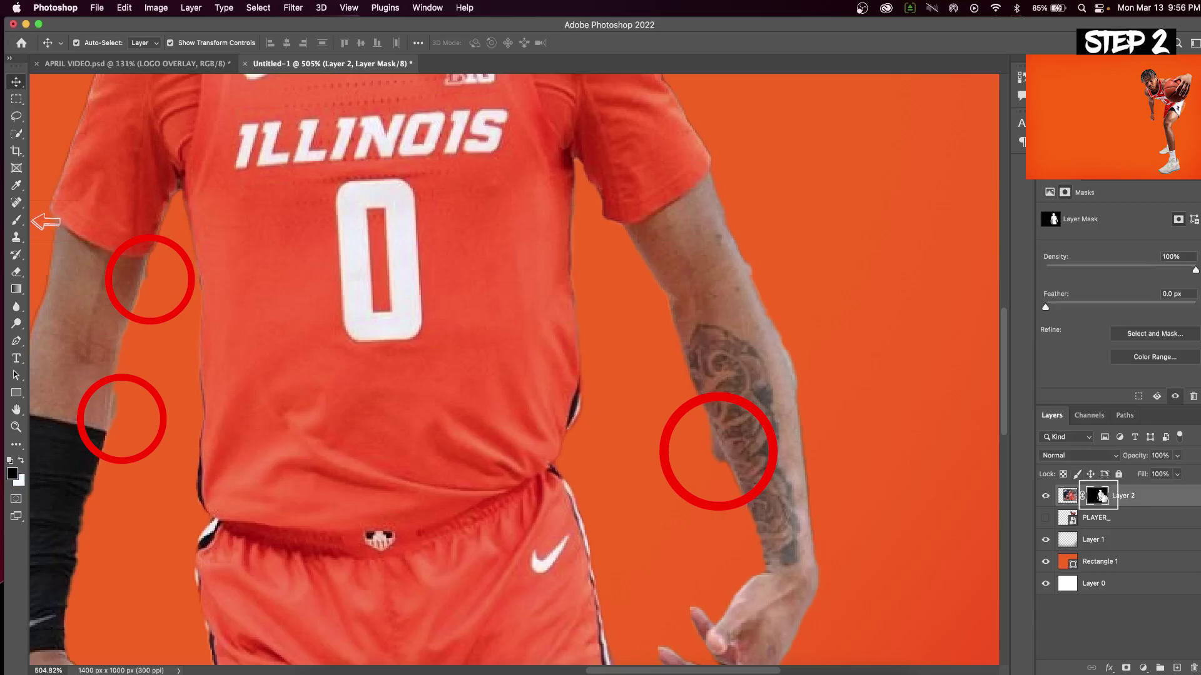
left_click(16, 220)
key("bracketleft")
key("bracketleft")
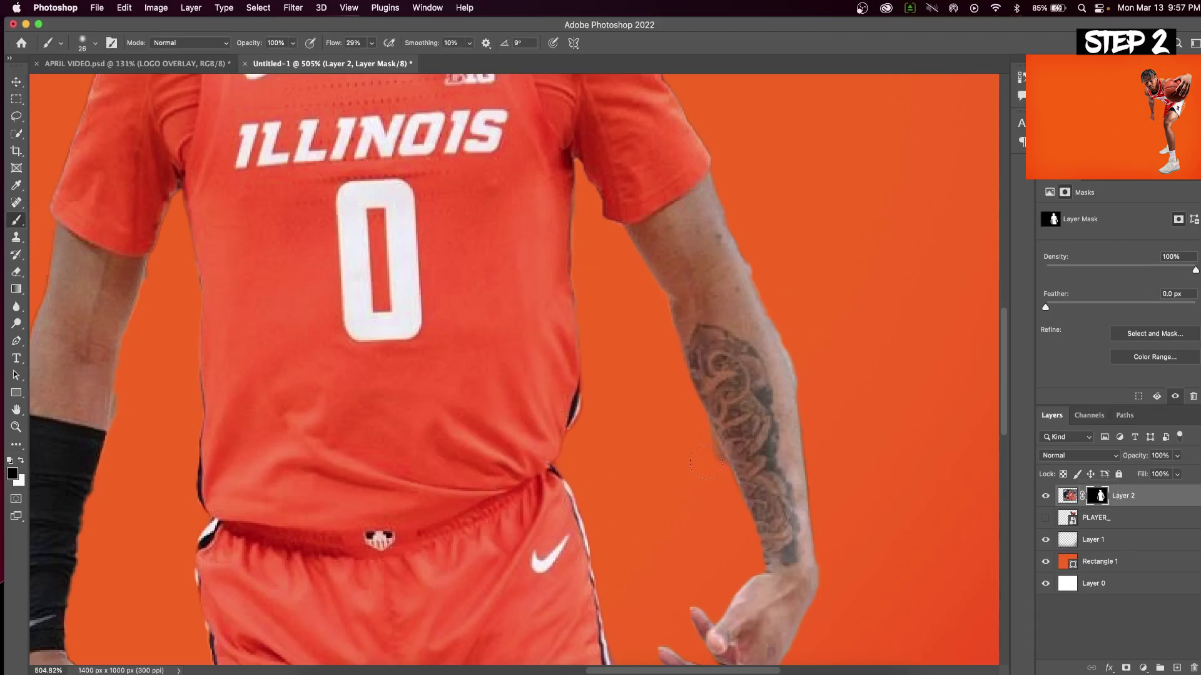
left_click(372, 48)
left_click_drag(369, 62, 418, 63)
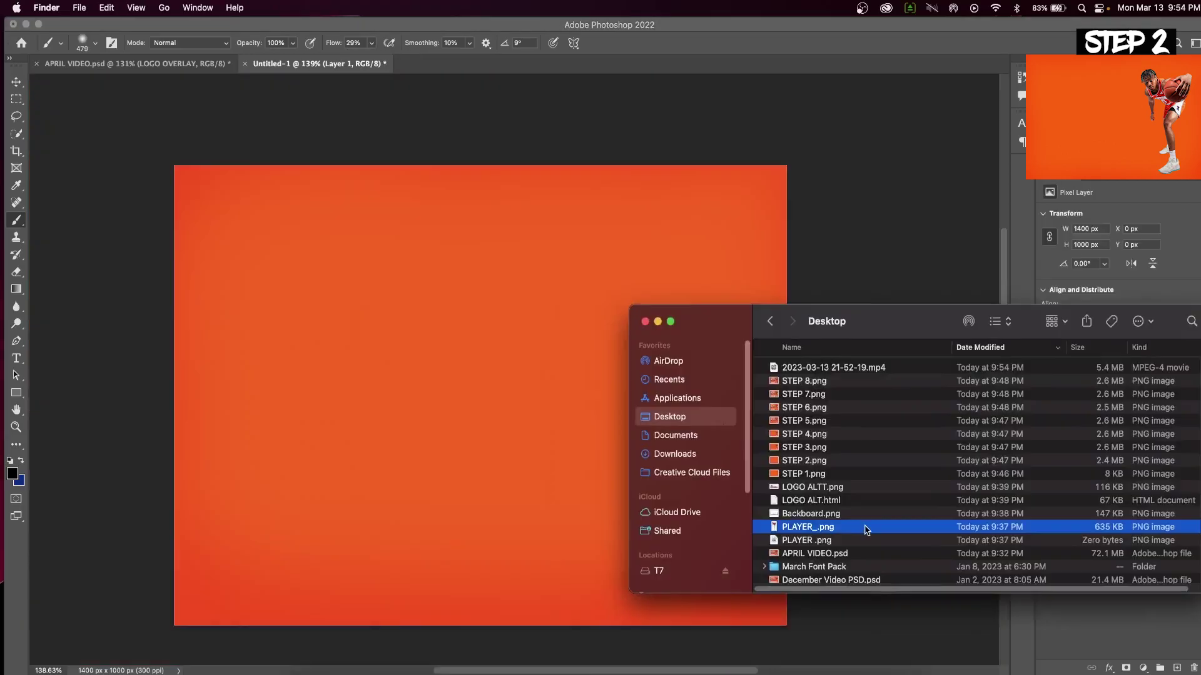
Place PLAYER_.png from the Desktop and grade it with the Camera Raw Filter: Exposure +0.40, Contrast +22, Highlights +2, Blacks -42, Vibrance +27.
left_click_drag(863, 526, 526, 445)
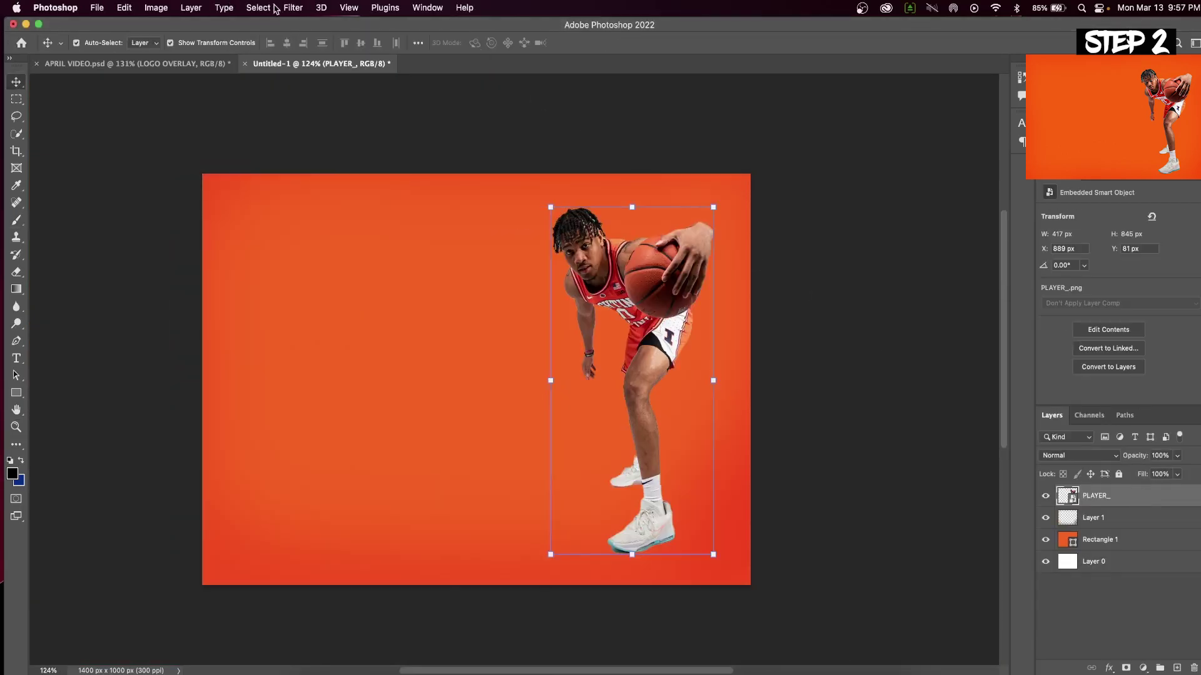
left_click(293, 7)
left_click(332, 107)
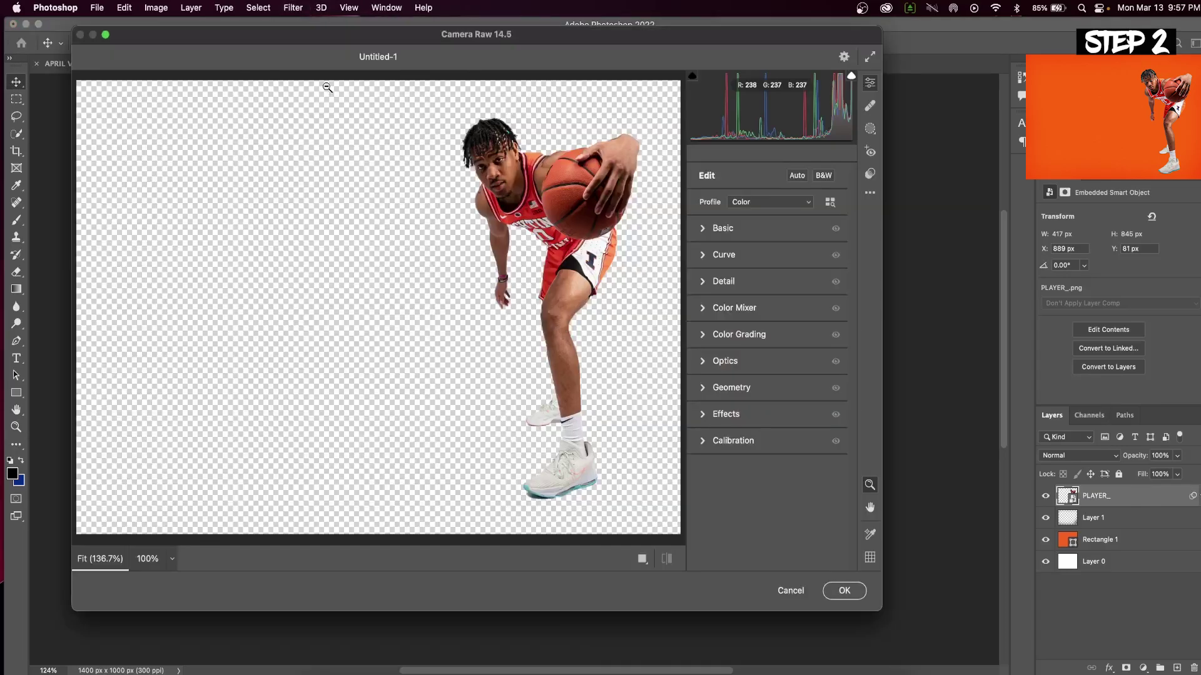
left_click(705, 229)
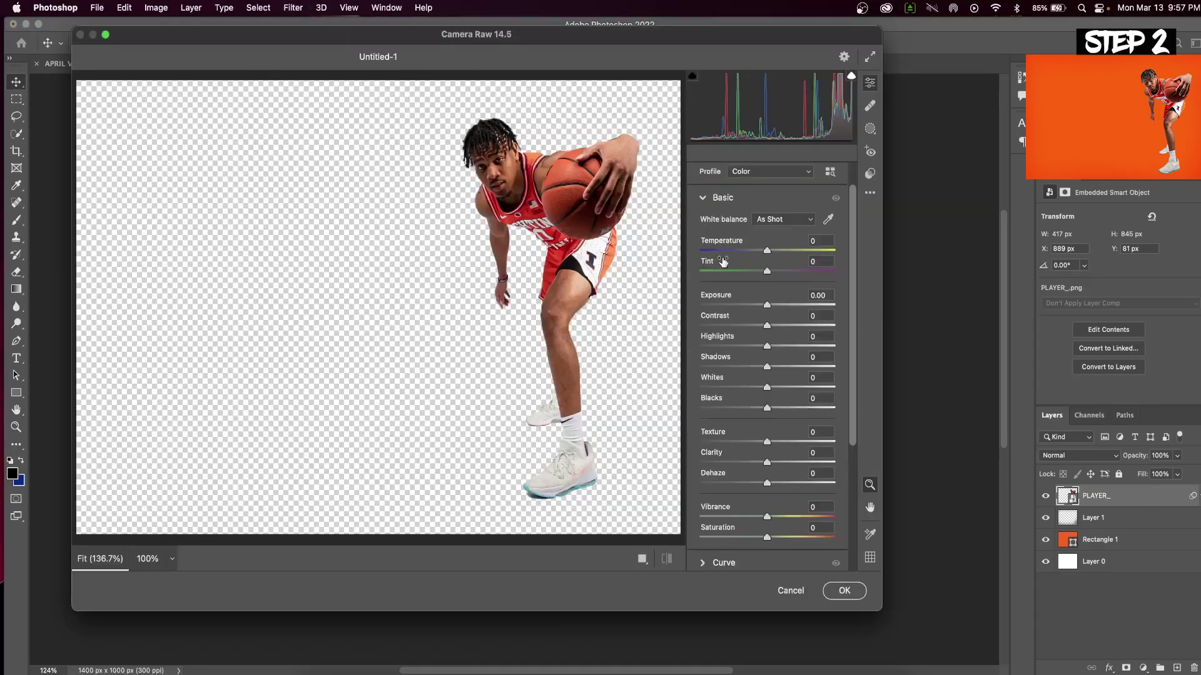
left_click_drag(767, 305, 772, 307)
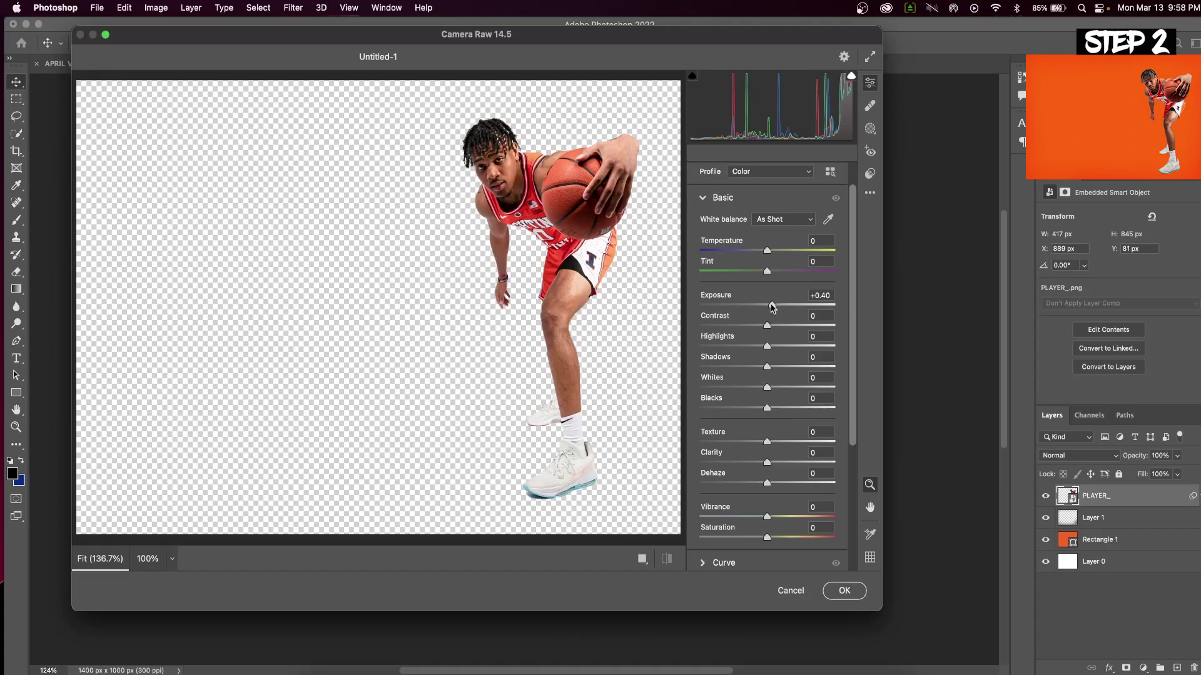
scroll(788, 525, "down", 2)
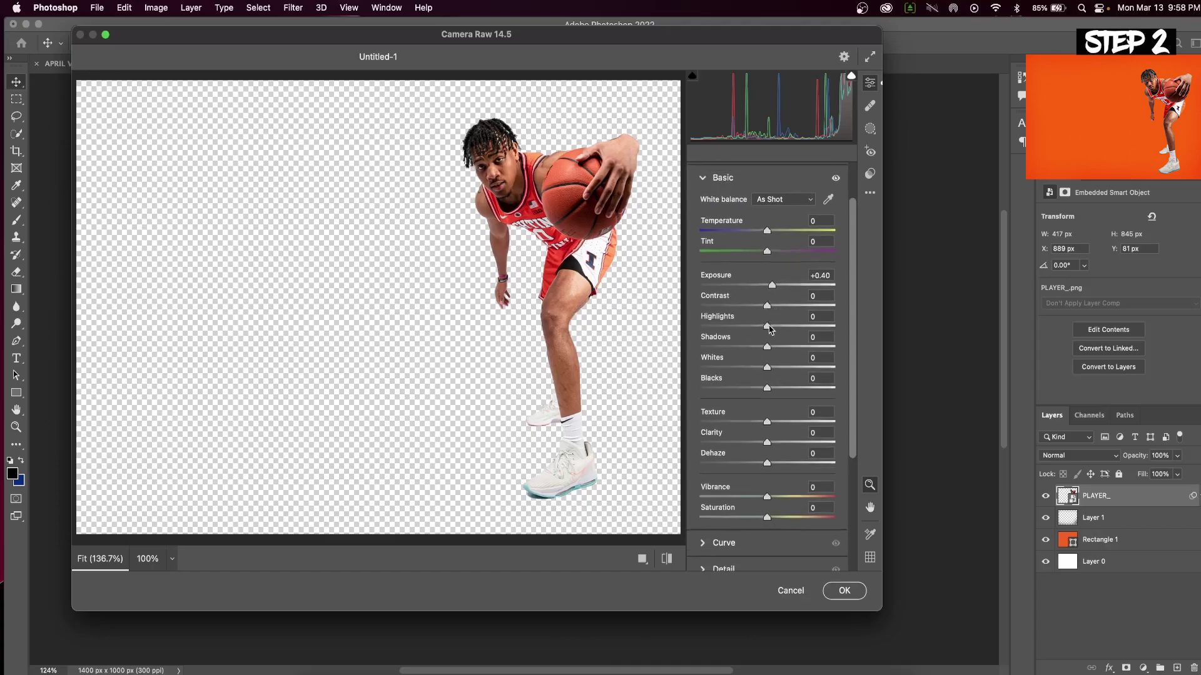
left_click_drag(766, 314, 783, 311)
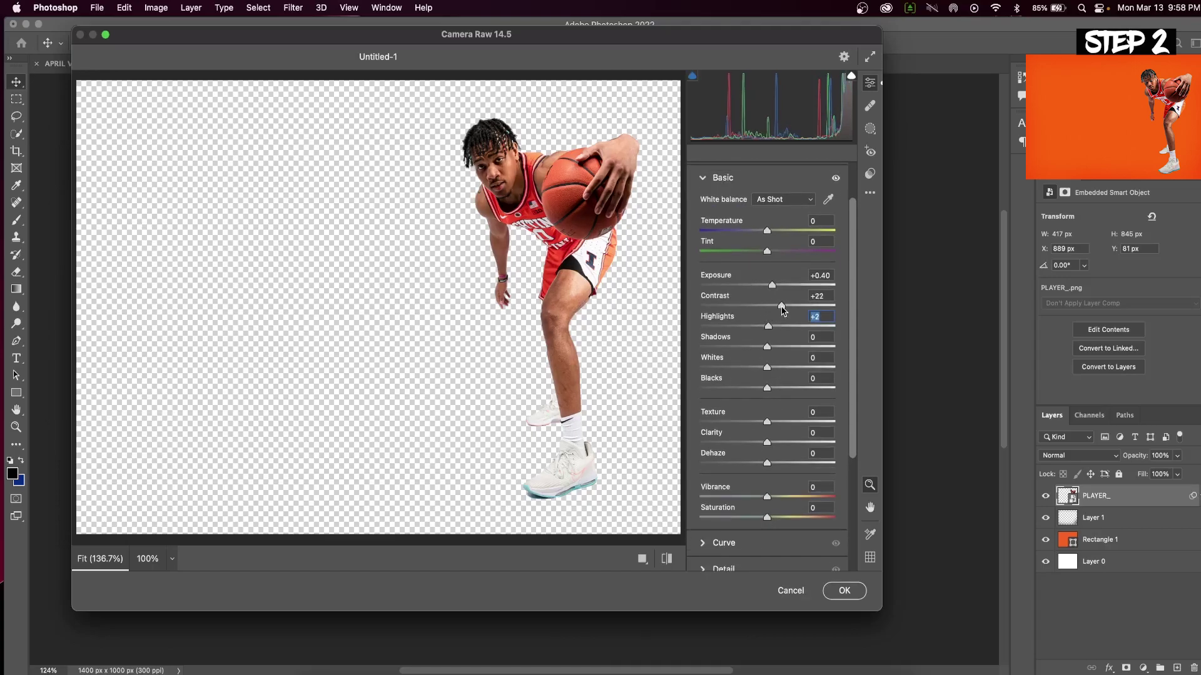
scroll(774, 355, "down", 1)
left_click_drag(767, 372, 741, 377)
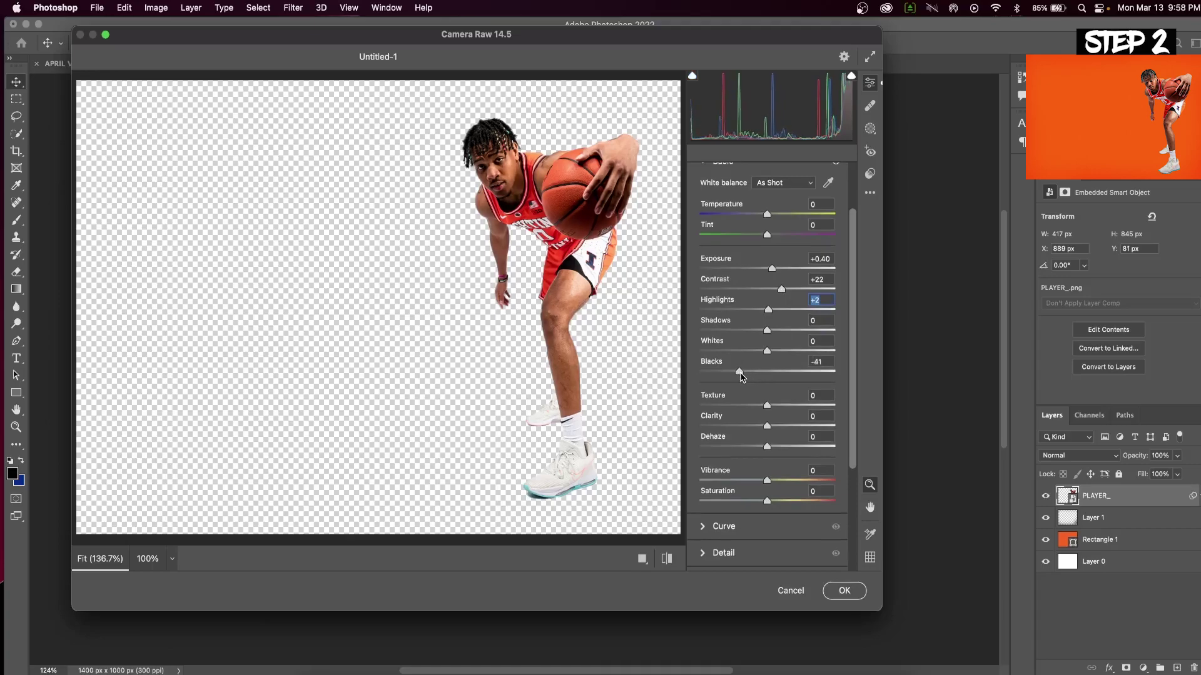
scroll(778, 407, "down", 2)
left_click_drag(770, 456, 786, 452)
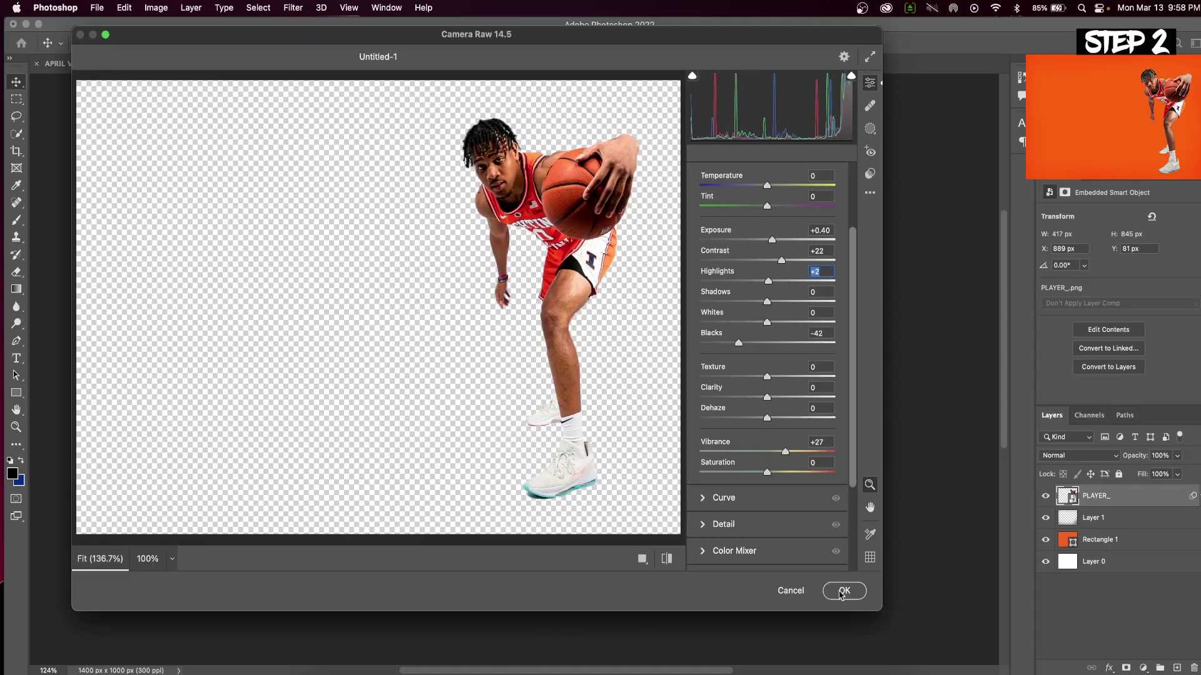
left_click(844, 591)
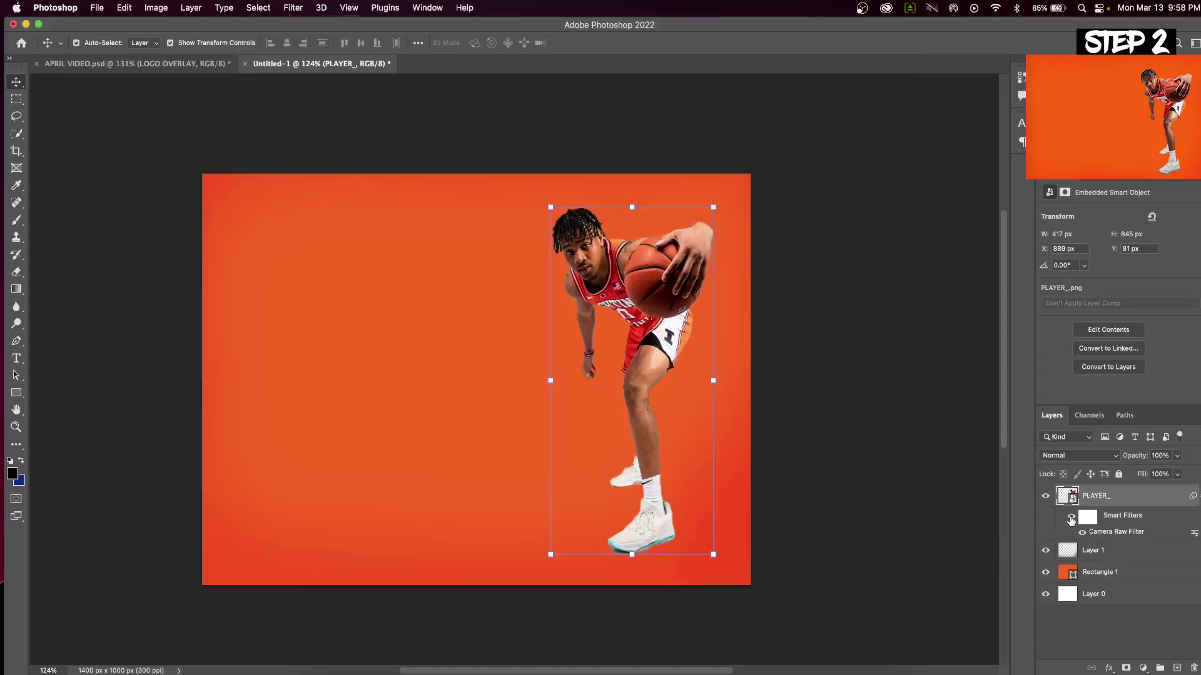
Compare the player with and without the Camera Raw smart filter.
left_click(1071, 519)
left_click(1070, 519)
scroll(795, 535, "left", 2)
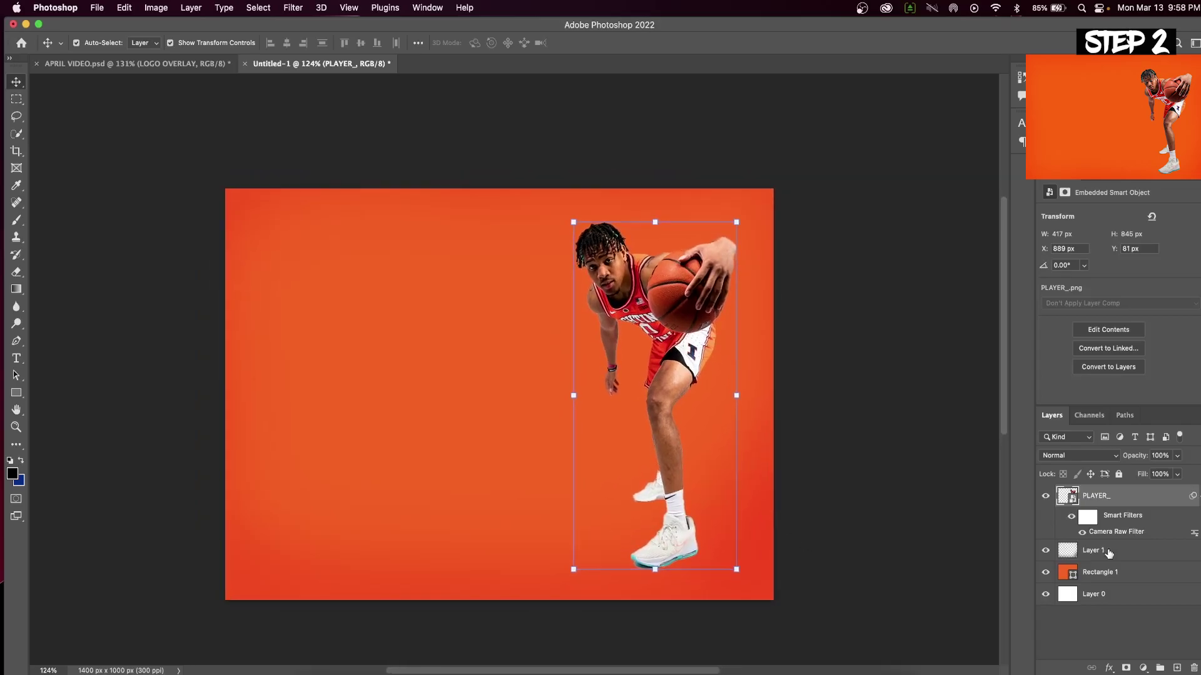
Duplicate the PLAYER_ layer and add a new empty layer between the original and its copy.
left_click(1101, 551)
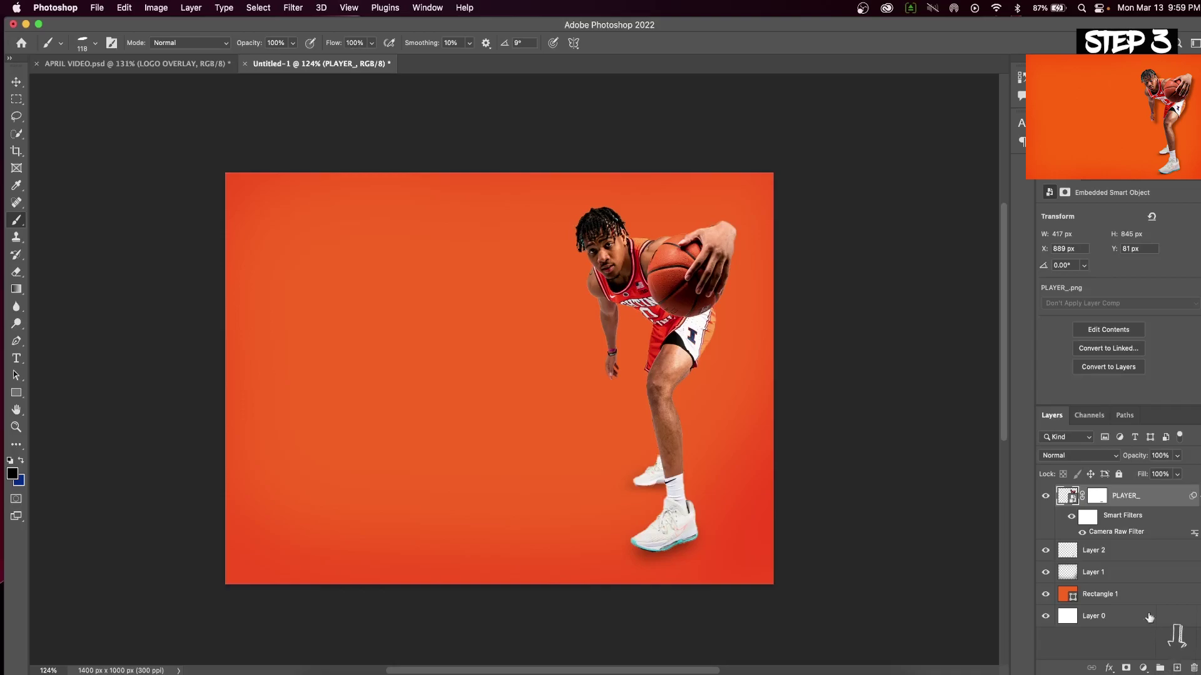
right_click(1150, 497)
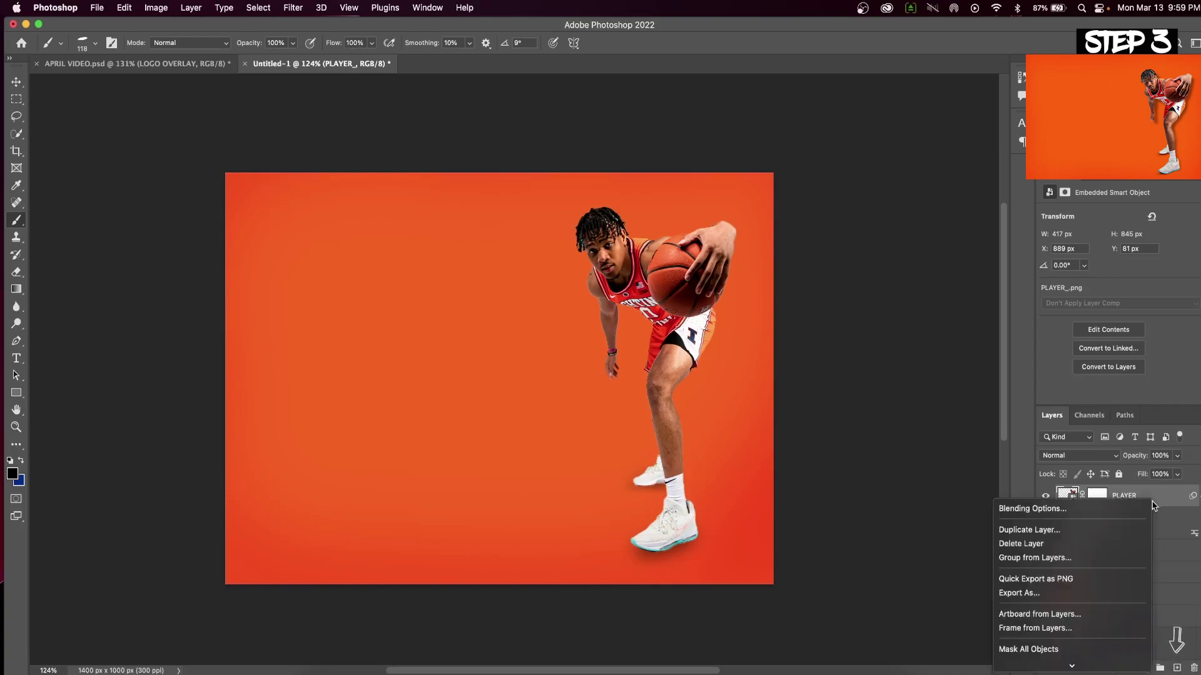
left_click(1040, 530)
left_click(594, 273)
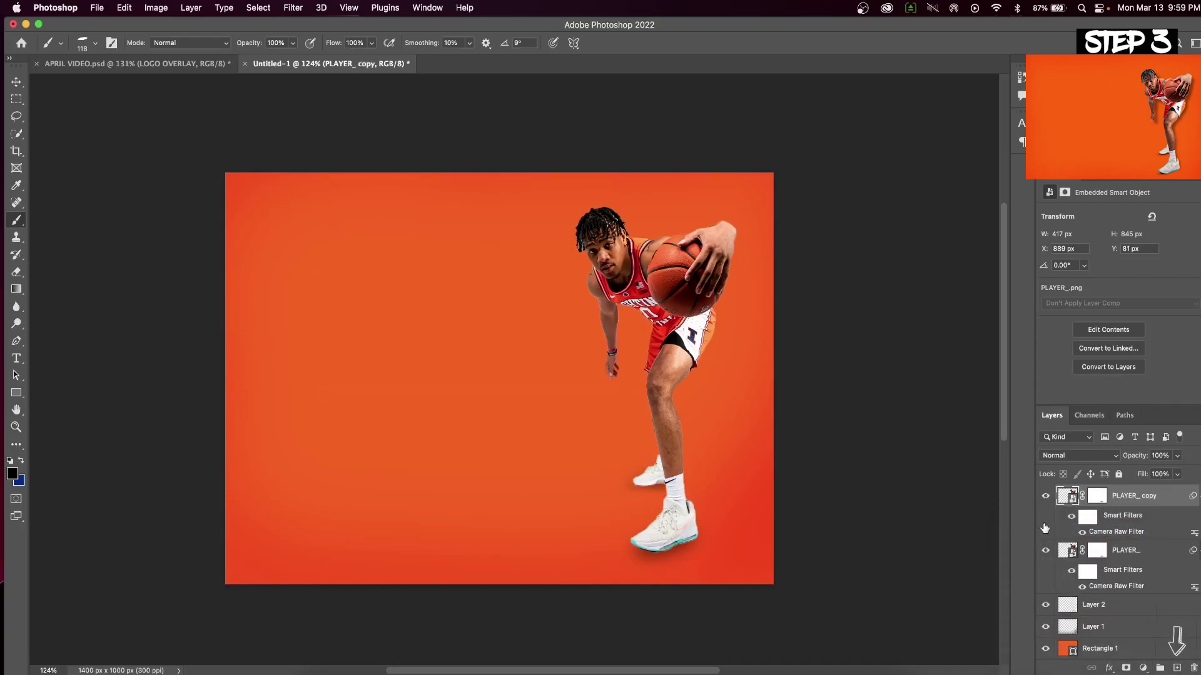
left_click(1100, 551)
left_click(1178, 668)
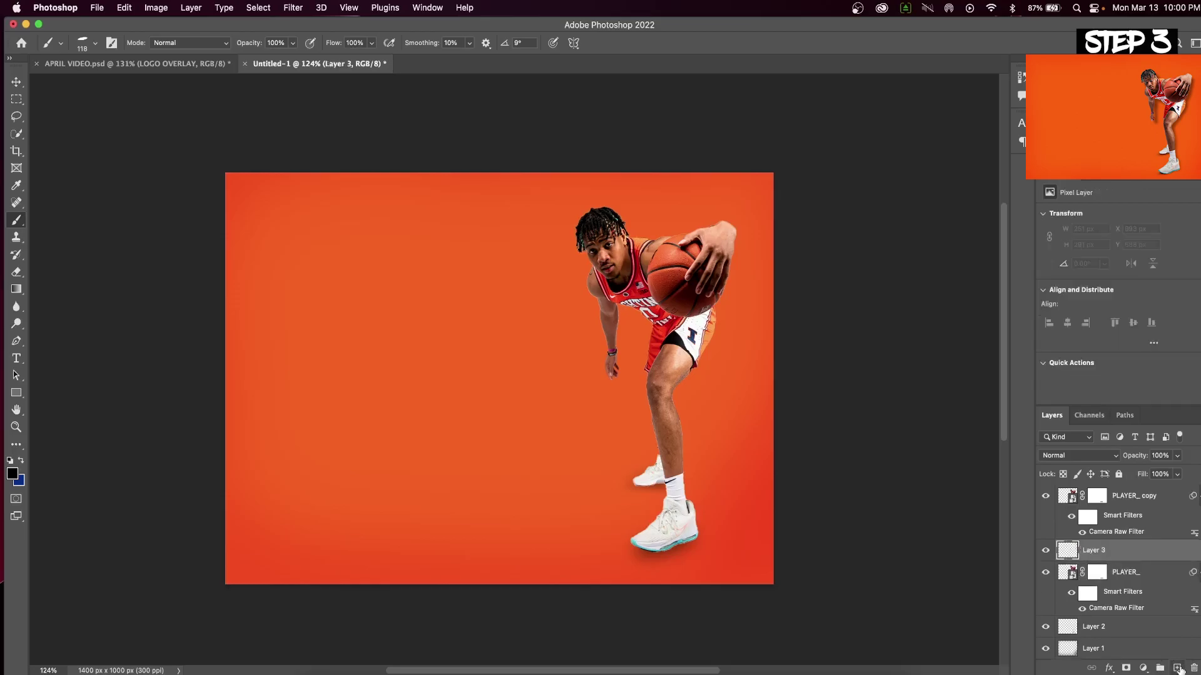
Fill the empty layer between the two player layers with solid black.
left_click(122, 8)
left_click(133, 210)
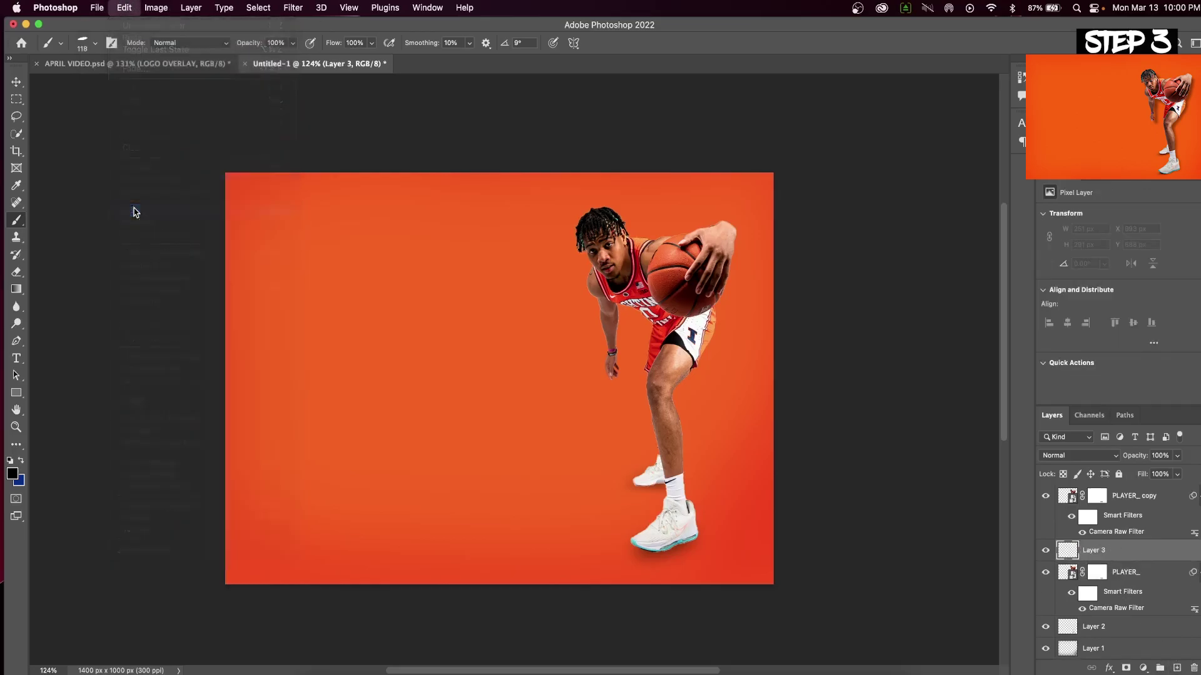
left_click(477, 244)
left_click(463, 314)
left_click(566, 246)
key("b")
Clip the black-filled layer to the PLAYER_ layer directly beneath it with a clipping mask.
right_click(1125, 550)
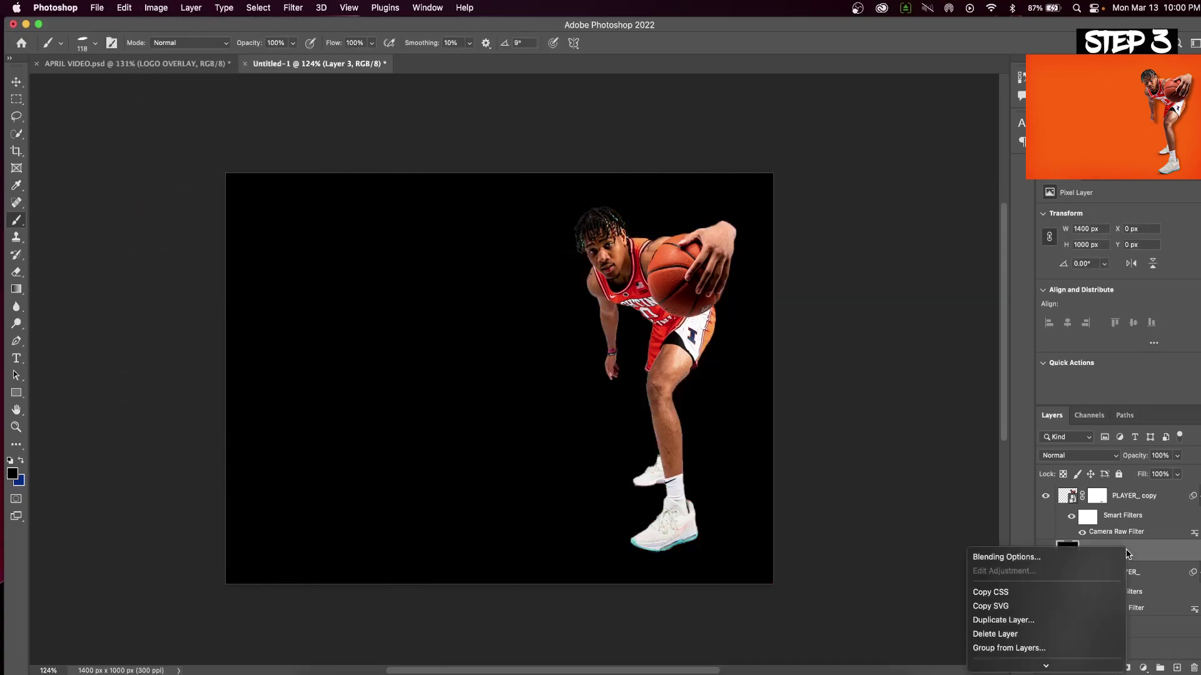
scroll(1029, 531, "down", 10)
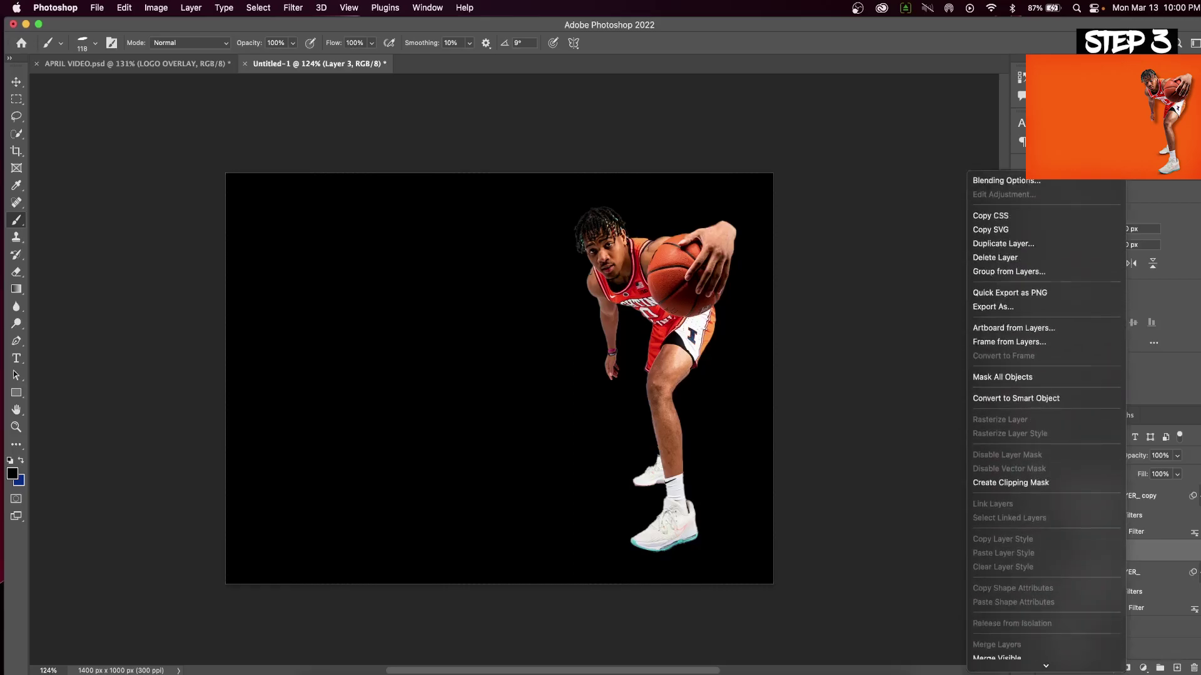
left_click(1030, 440)
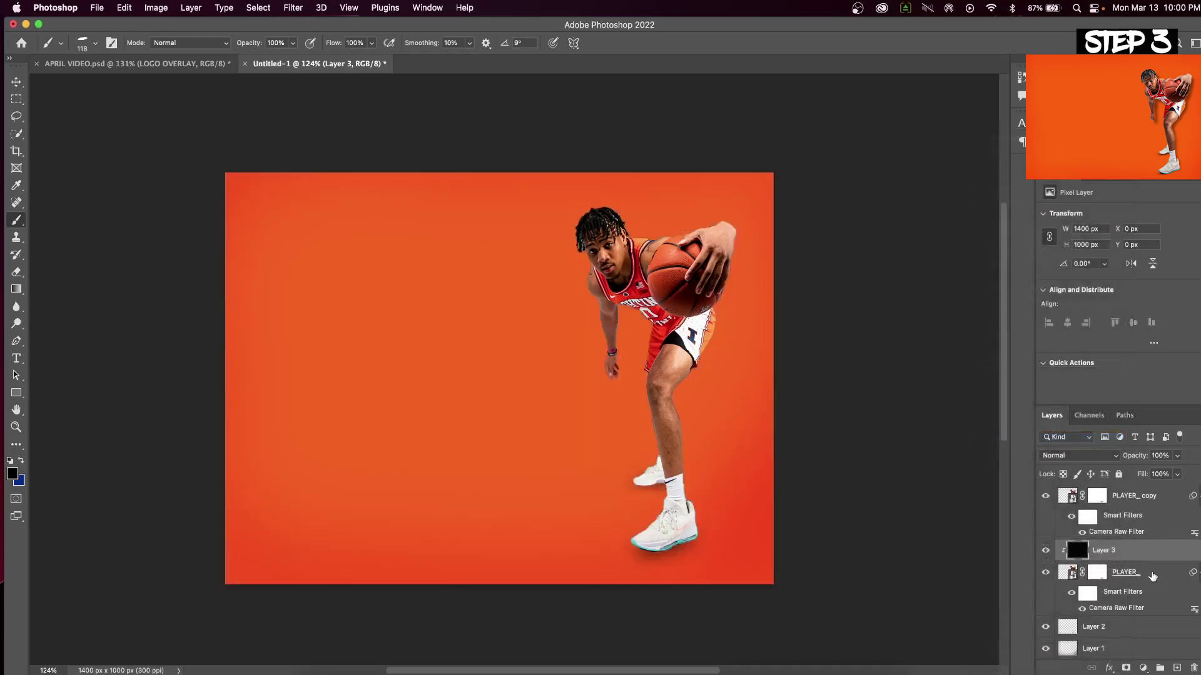
Nudge the lower PLAYER_ layer right and down to X 914 px, Y 85 px, offsetting its black silhouette behind the player.
left_click(1153, 575)
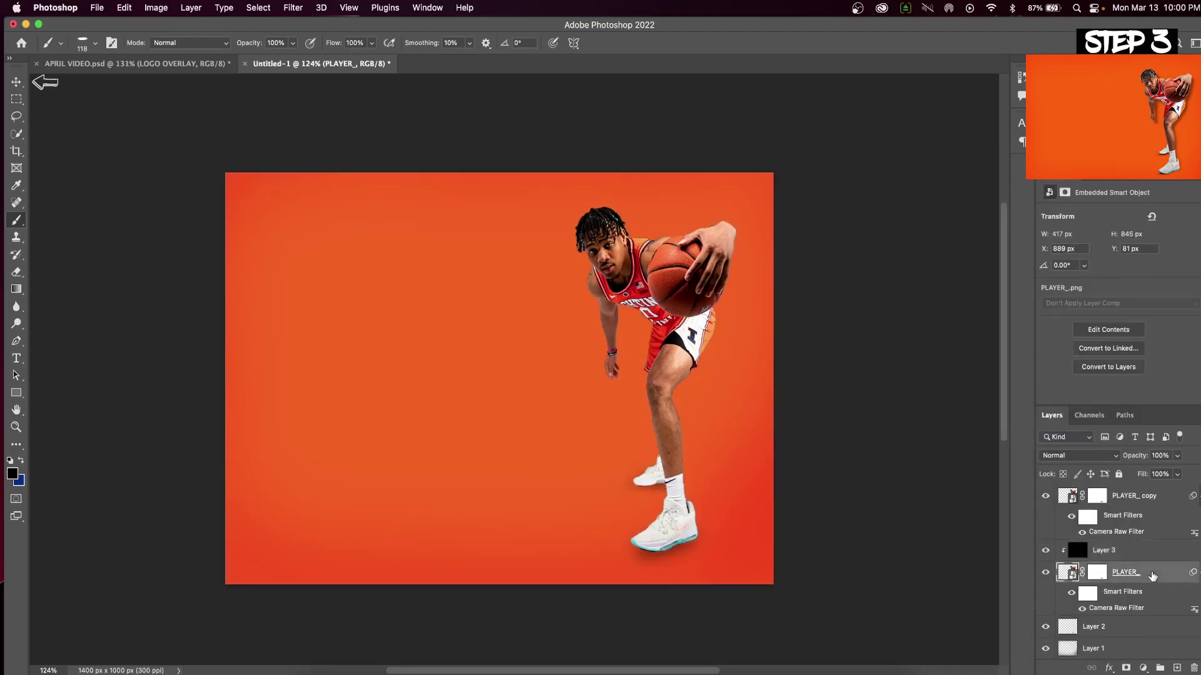
key("v")
key("Right")
key("Right")
key("Right")
key("Right")
key("Right")
key("Right")
key("Right")
key("Right")
key("Right")
key("Right")
key("Right")
key("Right")
key("Right")
key("Right")
key("Right")
key("Right")
key("Right")
key("Right")
key("Right")
key("Right")
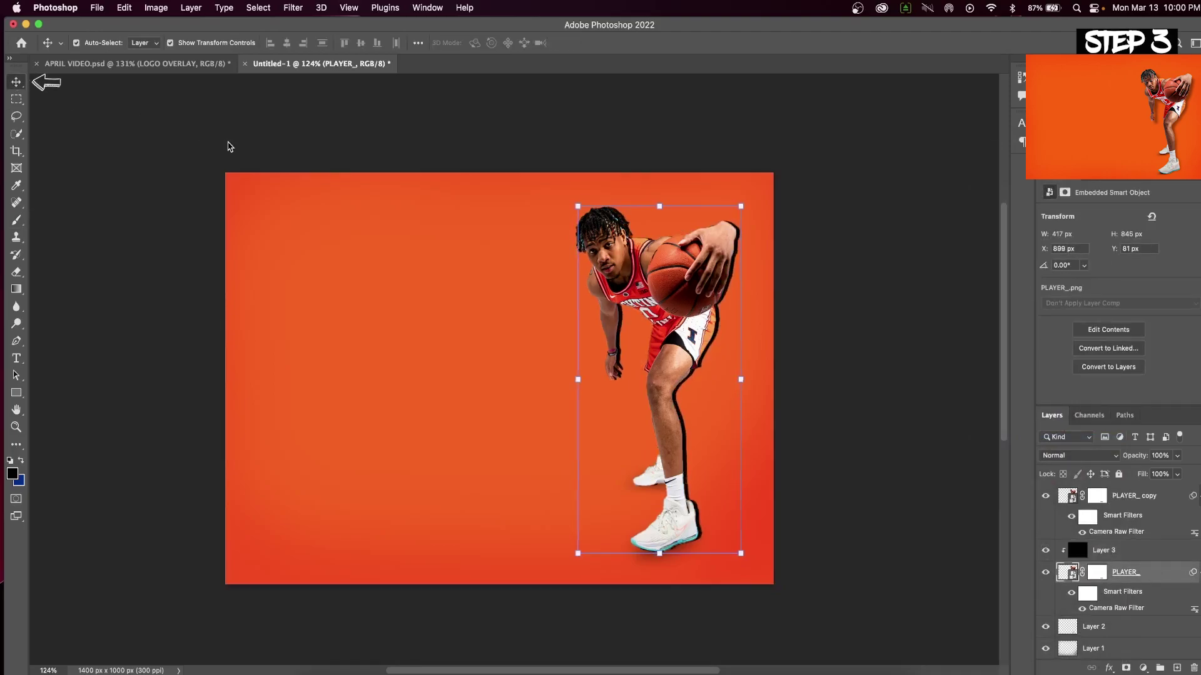
key("Right")
key("Down")
key("Down")
key("Down")
key("Down")
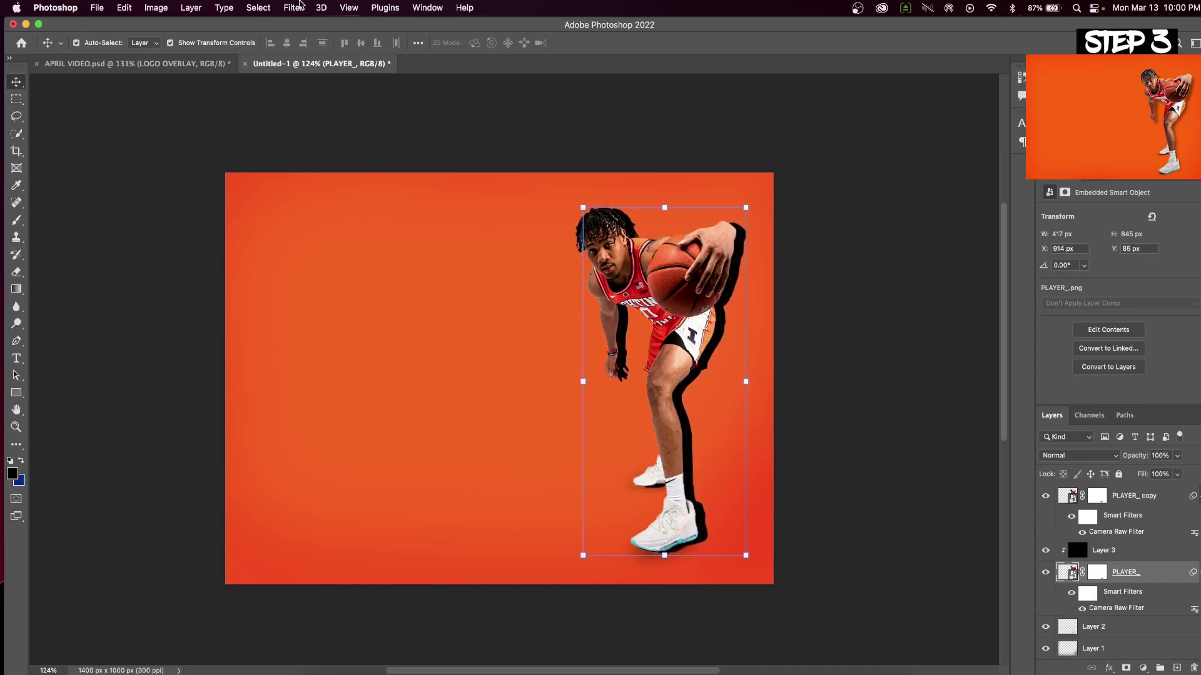
Apply a Gaussian Blur with a 30.3 px radius to the lower PLAYER_ layer and reduce its opacity for a soft shadow.
left_click(299, 5)
mouse_move(431, 180)
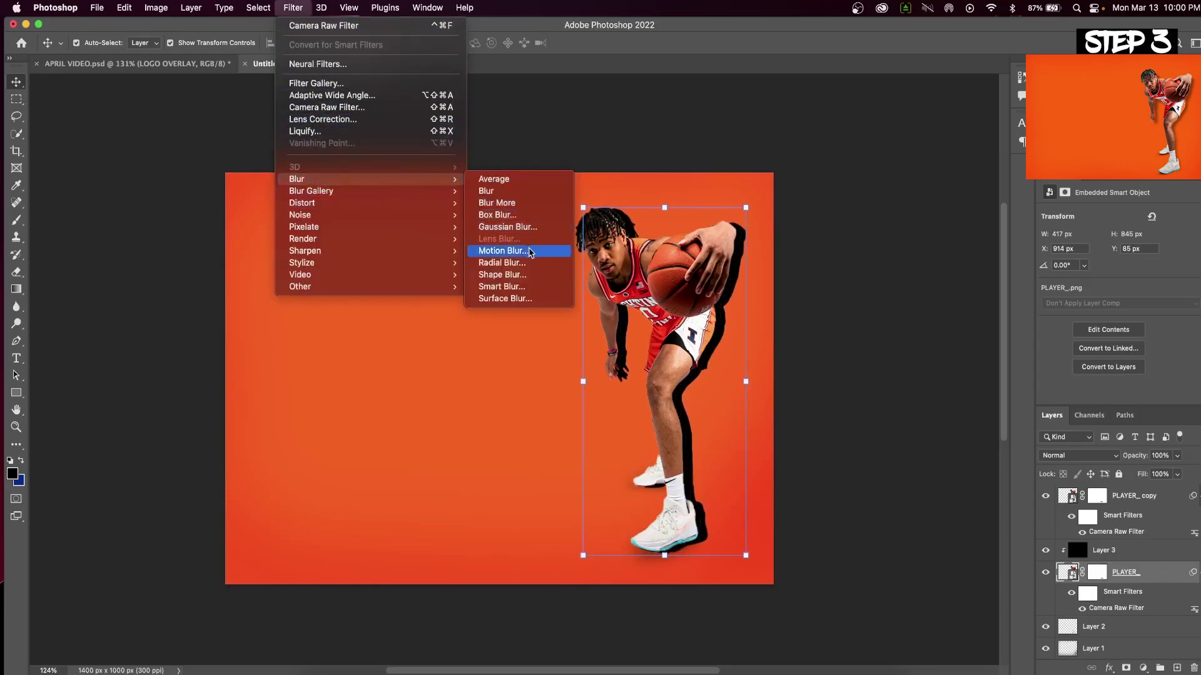
left_click(509, 226)
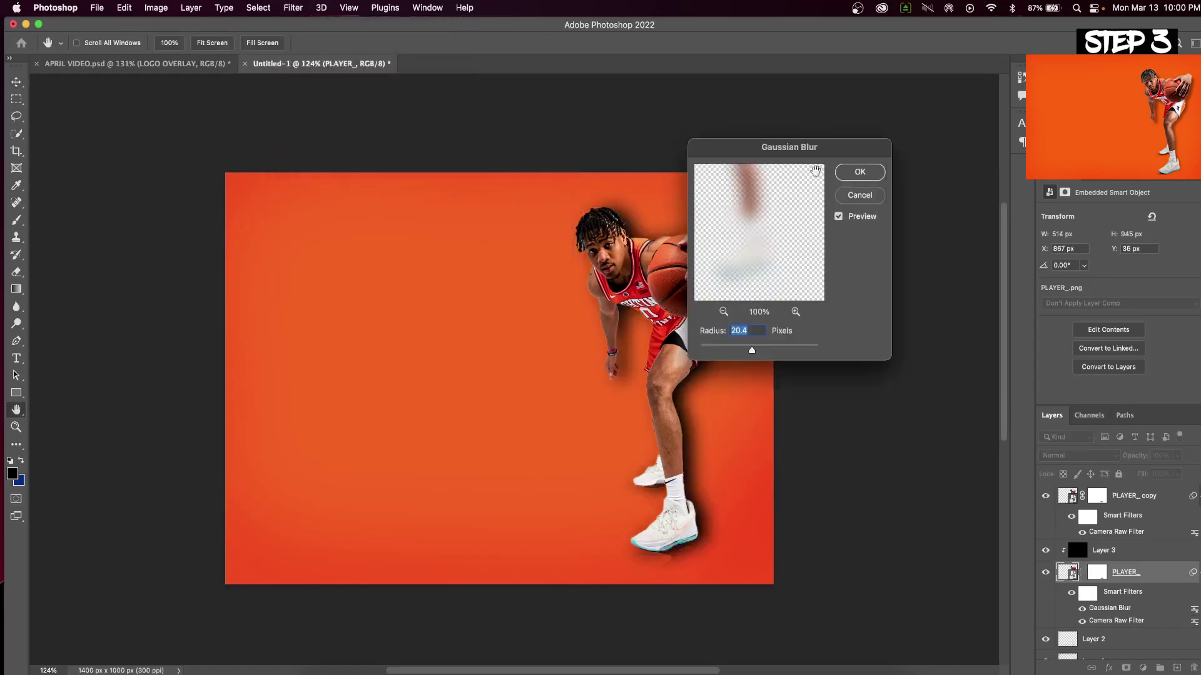
left_click_drag(847, 147, 970, 185)
left_click_drag(876, 390, 883, 391)
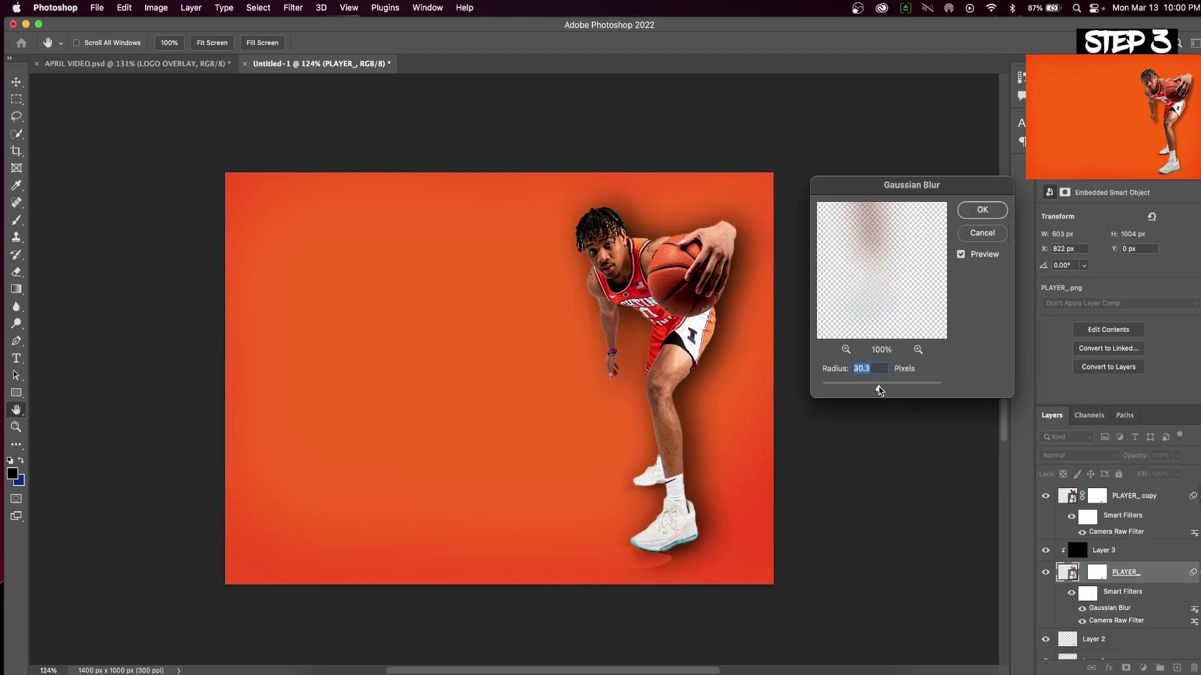
left_click(981, 209)
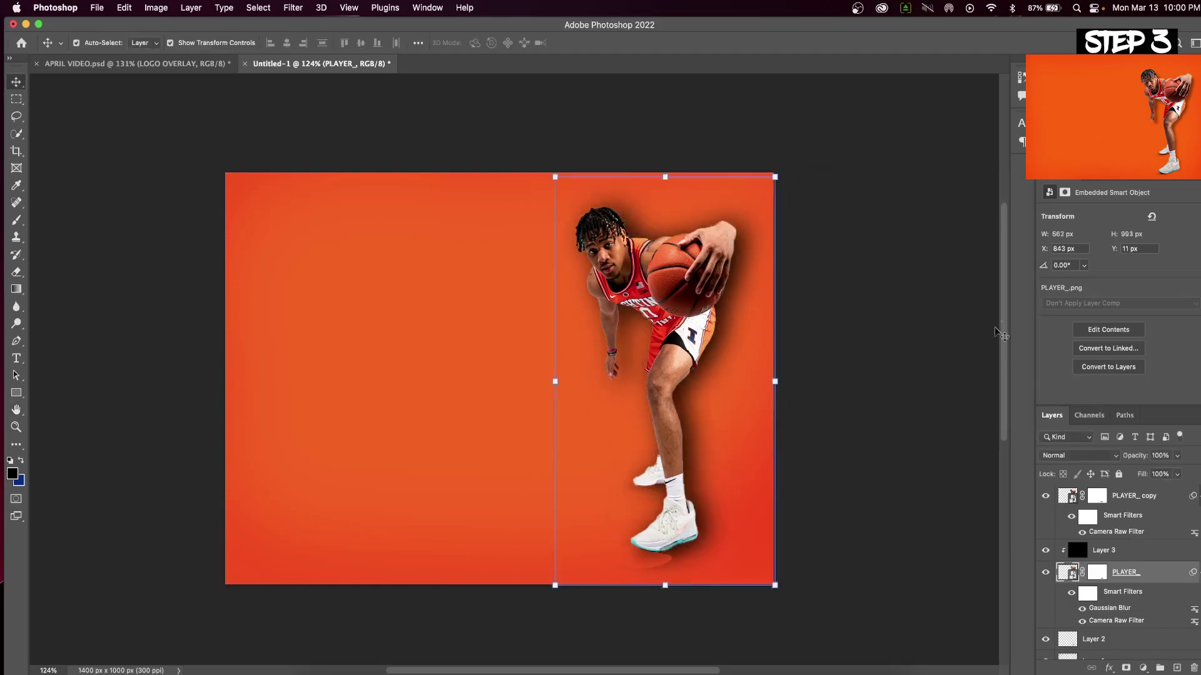
left_click(1178, 462)
left_click_drag(1180, 470, 1142, 474)
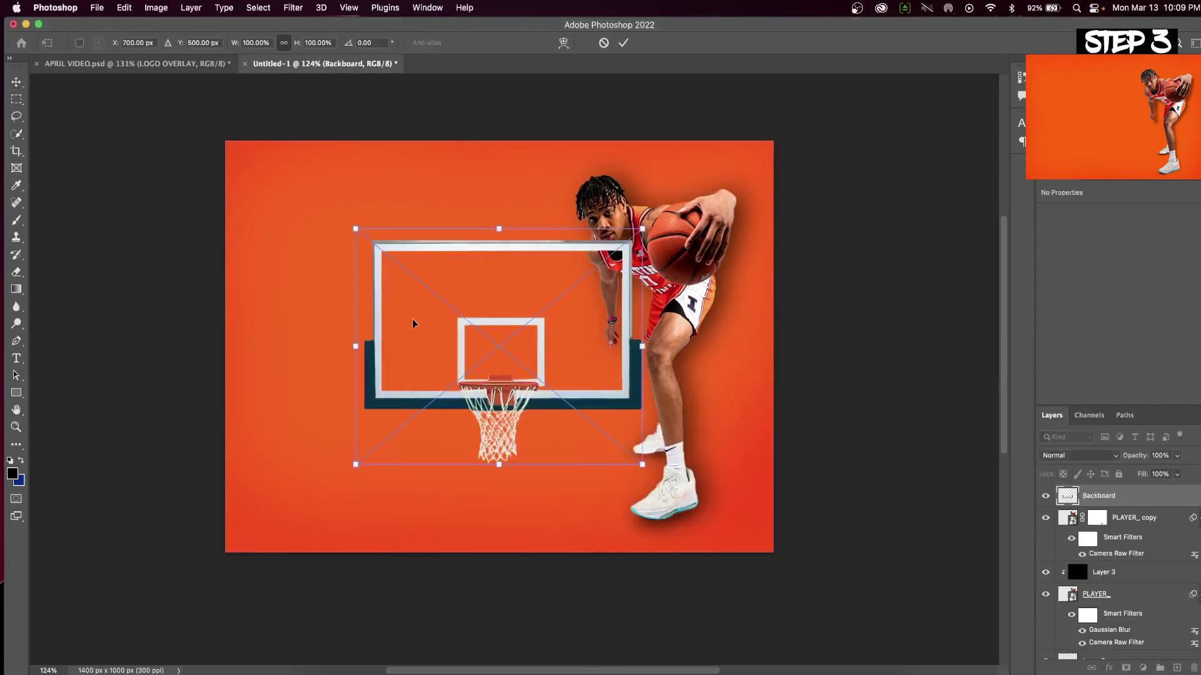
Place Backboard.png at its original size and position it at X 83 px, Y 67 px beside the player.
key("Return")
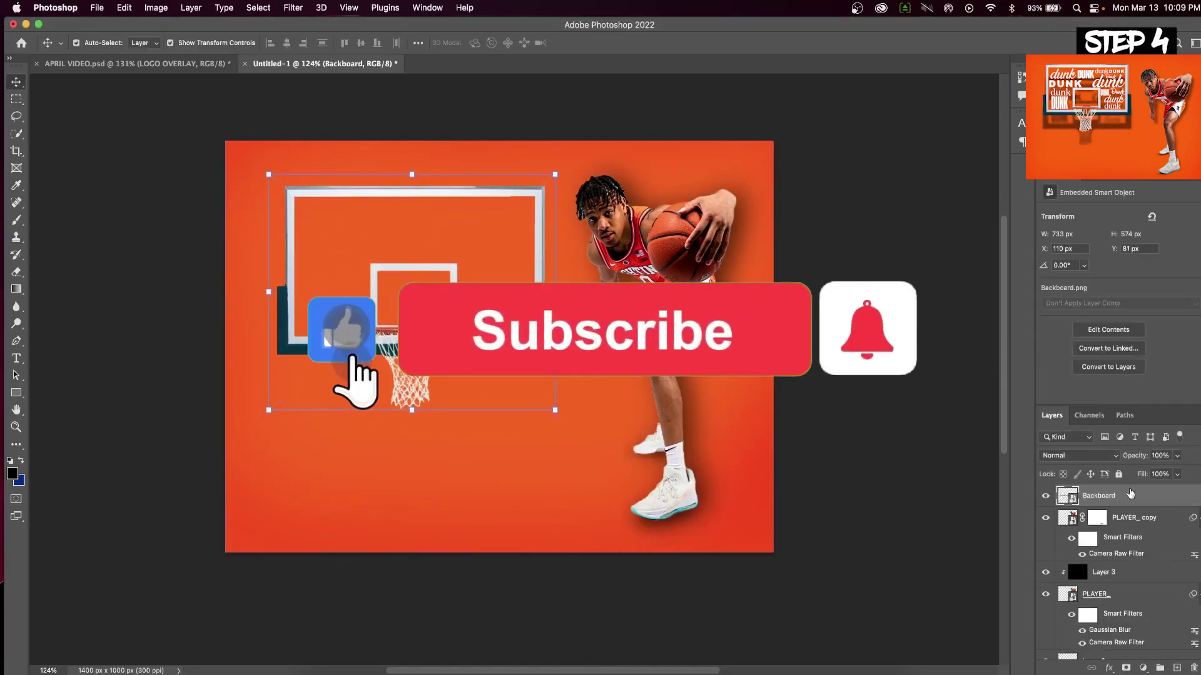
left_click_drag(375, 263, 364, 256)
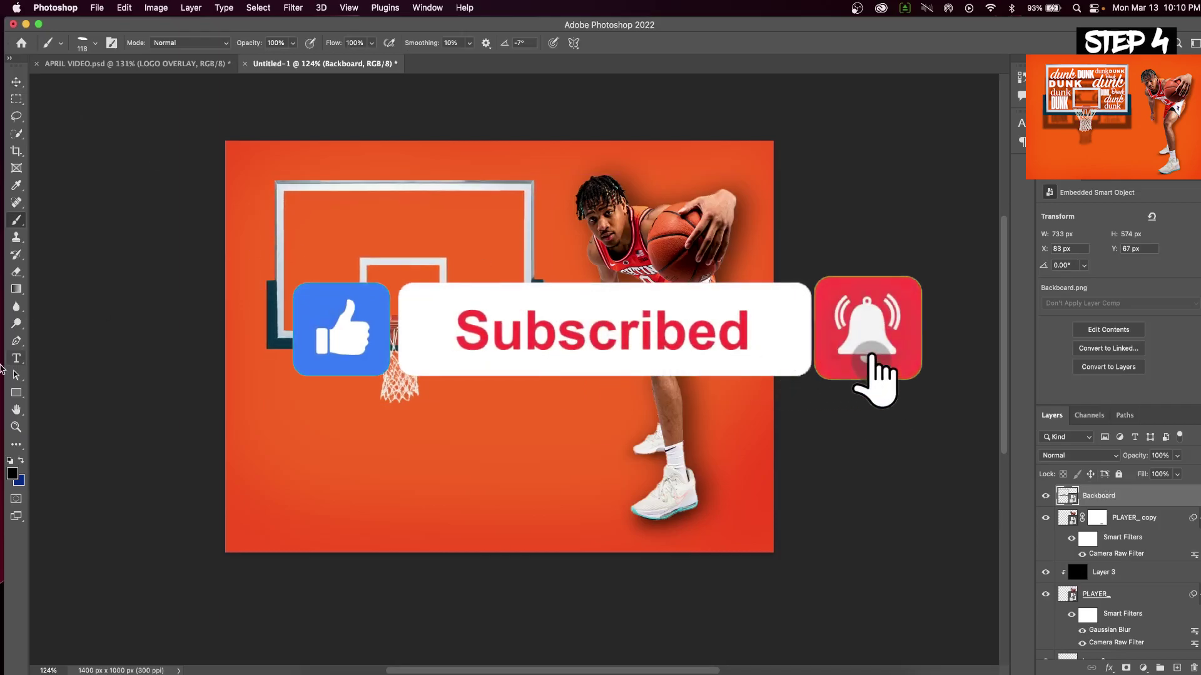
Add a text layer reading "Dunk" in Beyond The Mountains Regular, 72 pt, black, over the backboard area.
key("t")
left_click(309, 392)
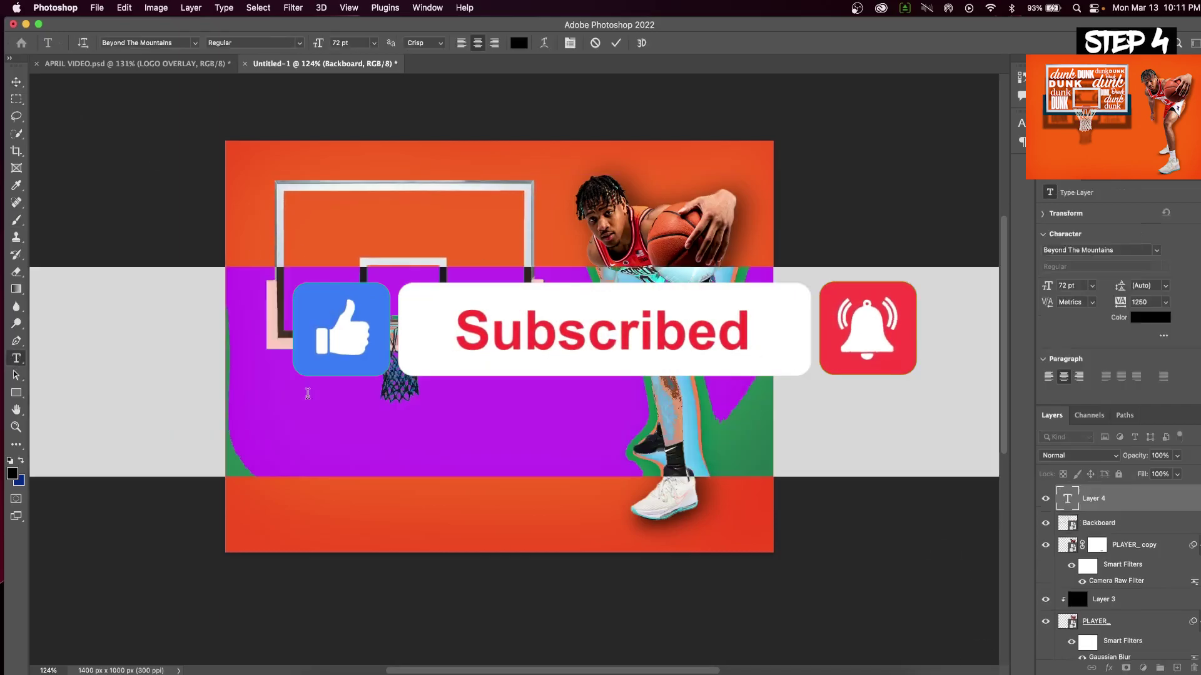
type("Dunk")
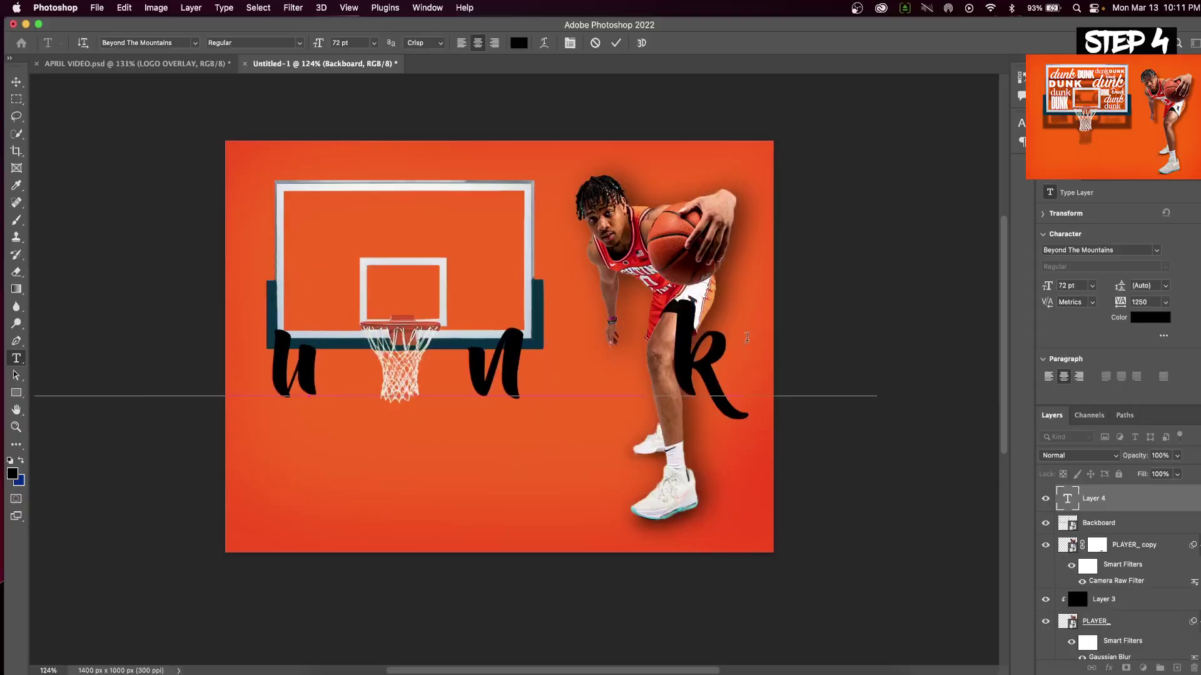
Set the tracking of the whole Dunk text to 0 and start transforming the text layer.
key("ctrl+a")
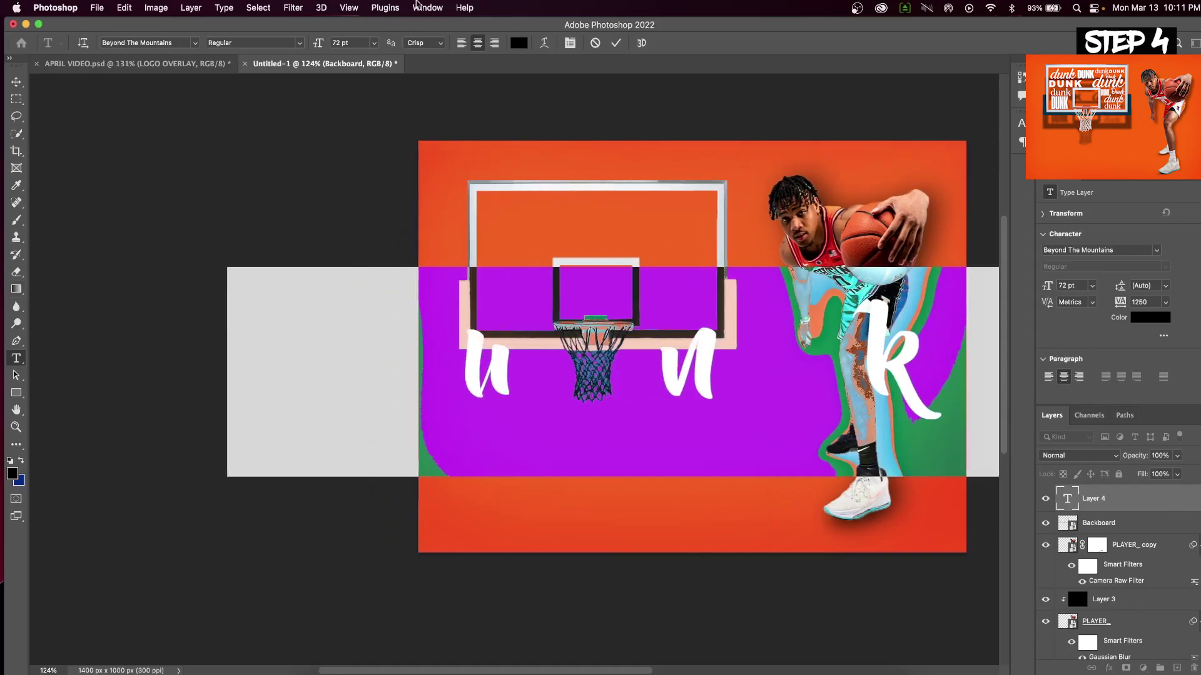
left_click(419, 7)
left_click(457, 126)
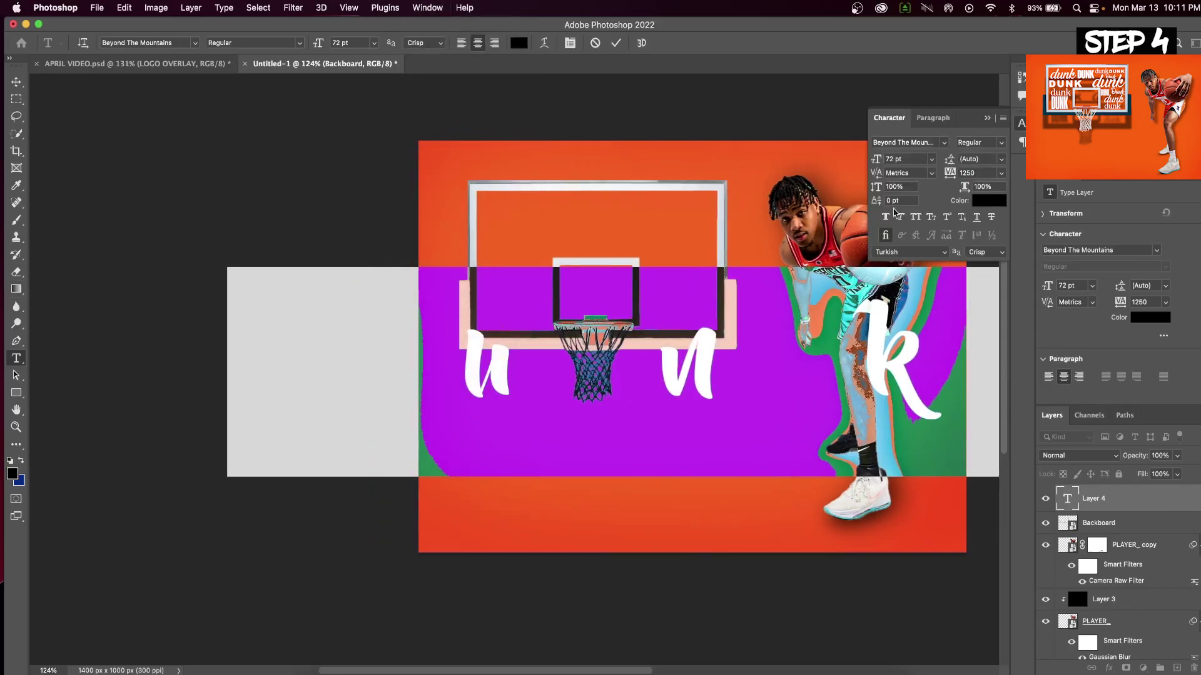
left_click(1003, 175)
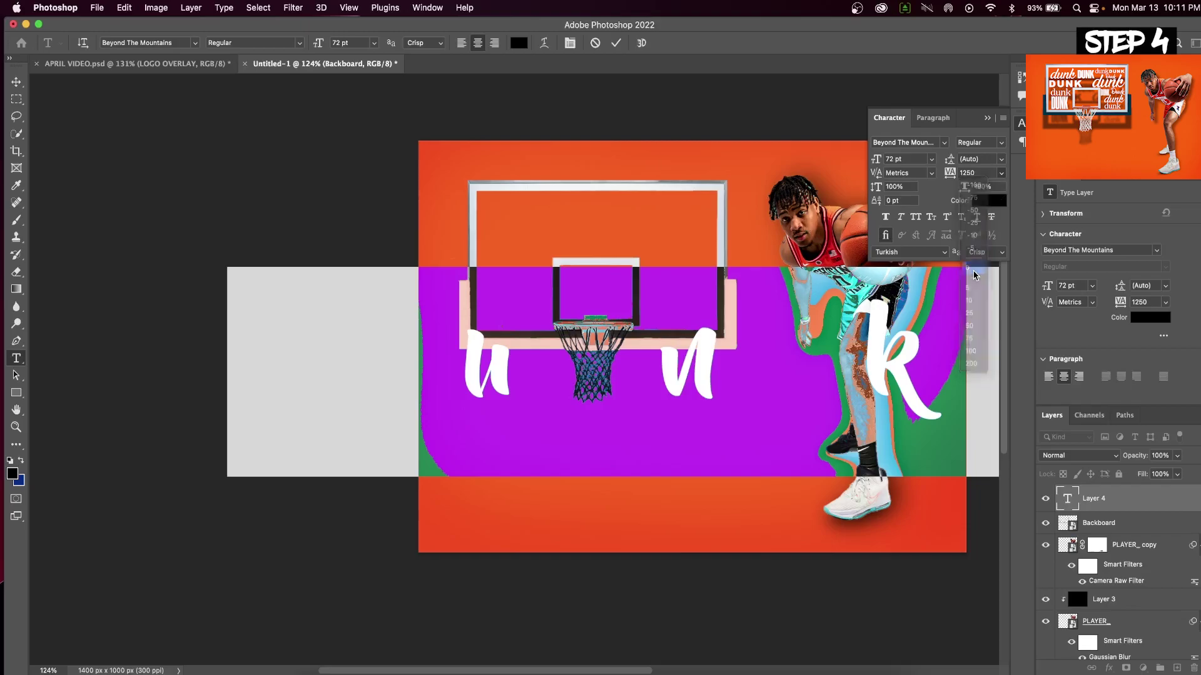
left_click(972, 273)
left_click(17, 82)
key("ctrl+t")
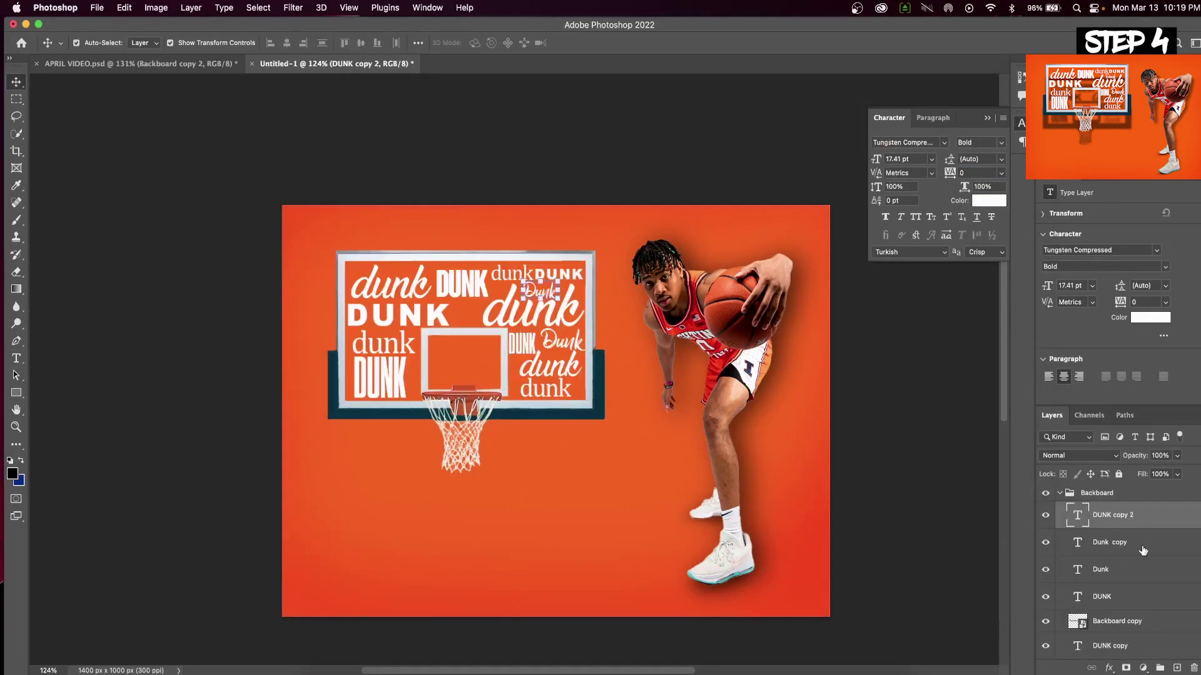
Examine the dunk text layers in the Backboard group one by one, including their fonts and places on the backboard.
left_click(1120, 539)
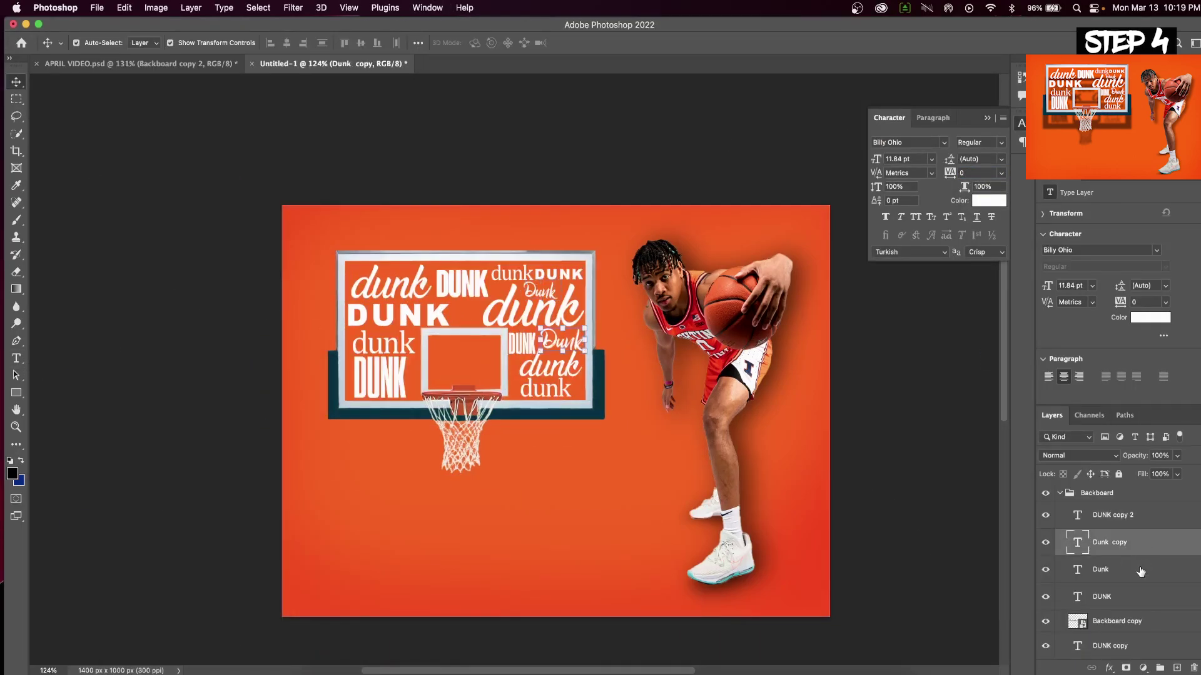
scroll(1118, 567, "down", 3)
left_click(1113, 589)
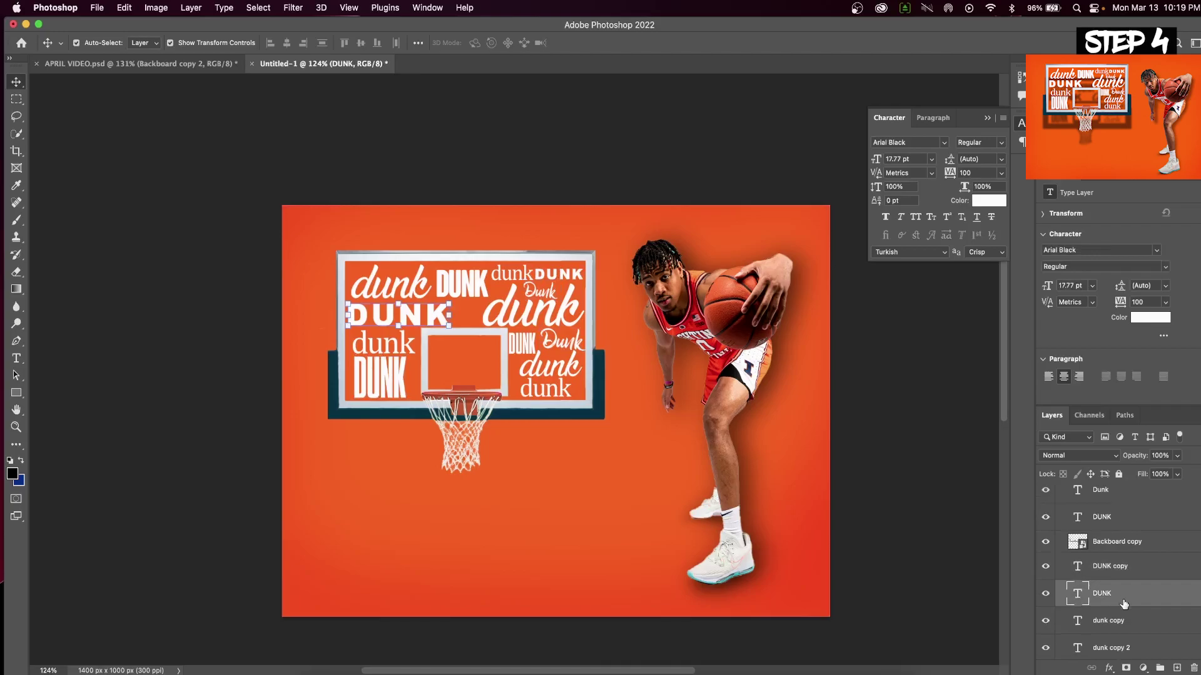
left_click(1134, 617)
scroll(1132, 617, "down", 1)
left_click(1129, 618)
scroll(1129, 618, "down", 2)
left_click(1124, 619)
scroll(1125, 619, "down", 1)
left_click(1121, 619)
scroll(1119, 620, "down", 1)
left_click(1119, 619)
scroll(1119, 620, "down", 2)
left_click(1123, 497)
right_click(1123, 498)
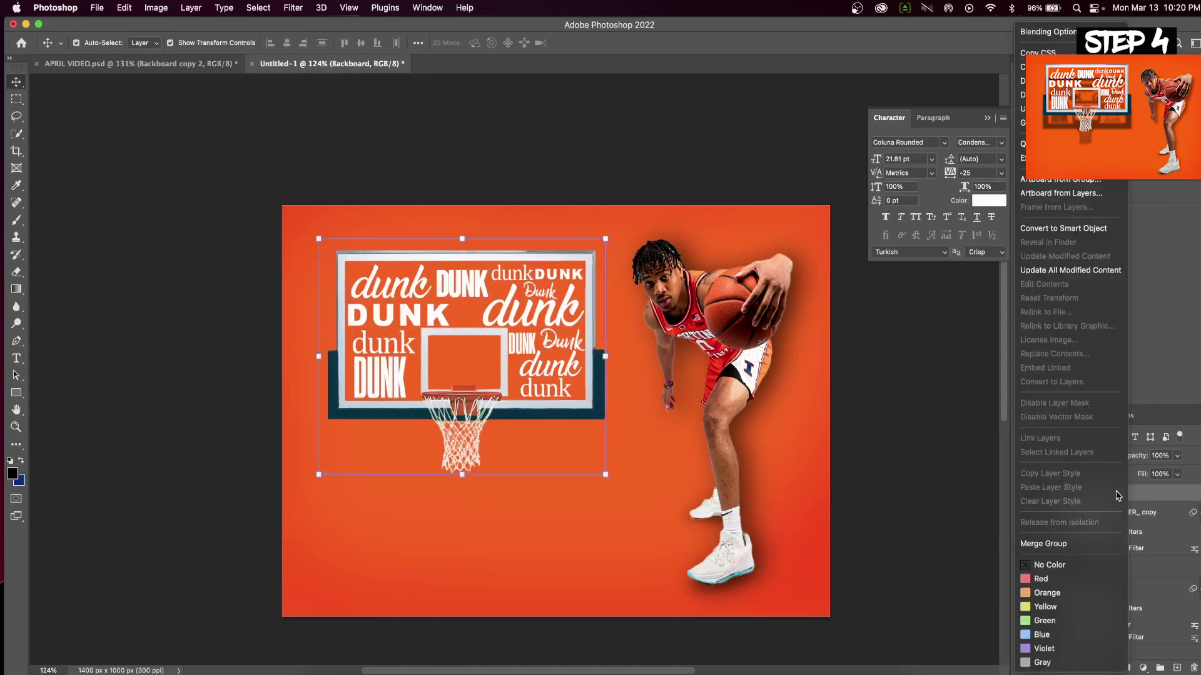
key("Escape")
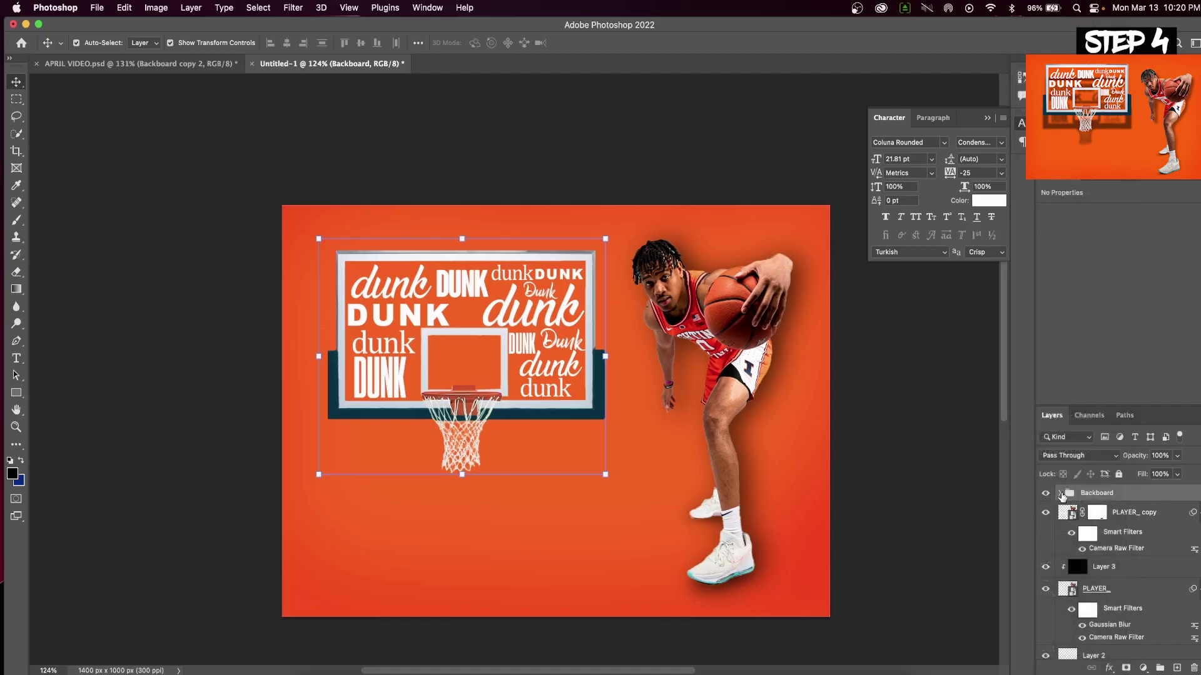
Select all layers in the Backboard group, from DUNK copy 2 down to the lowest DUNK layer, and collapse the group.
left_click(1059, 493)
left_click(1139, 519)
scroll(1126, 576, "down", 4)
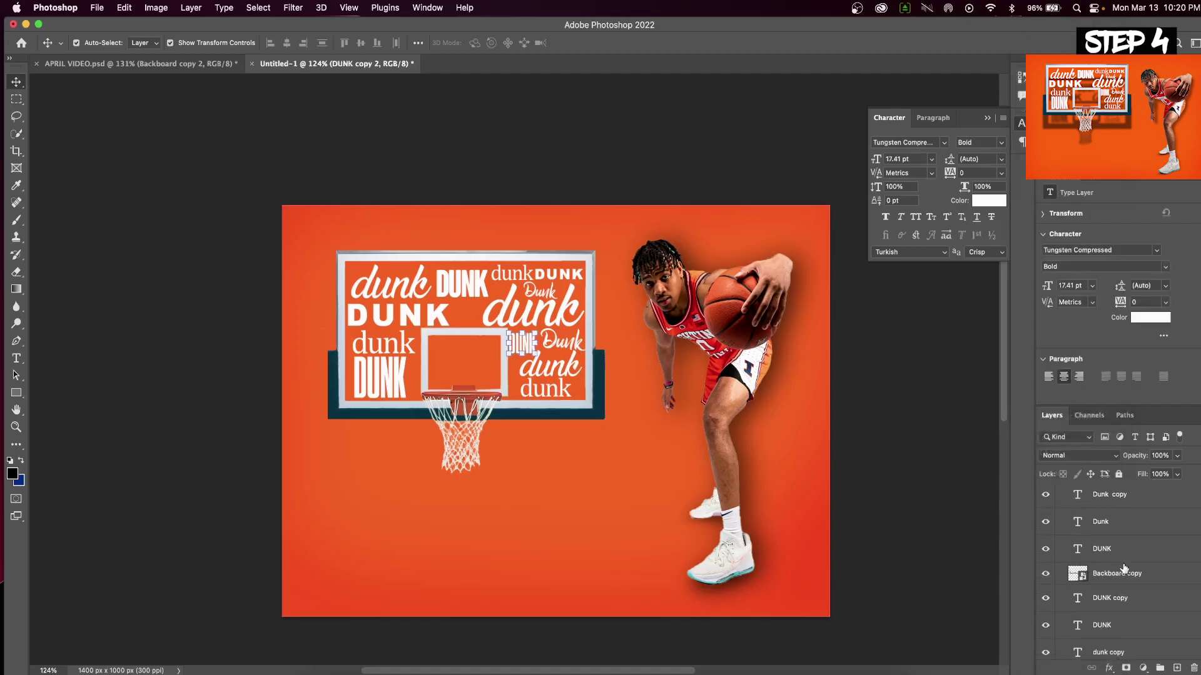
scroll(1124, 582, "down", 5)
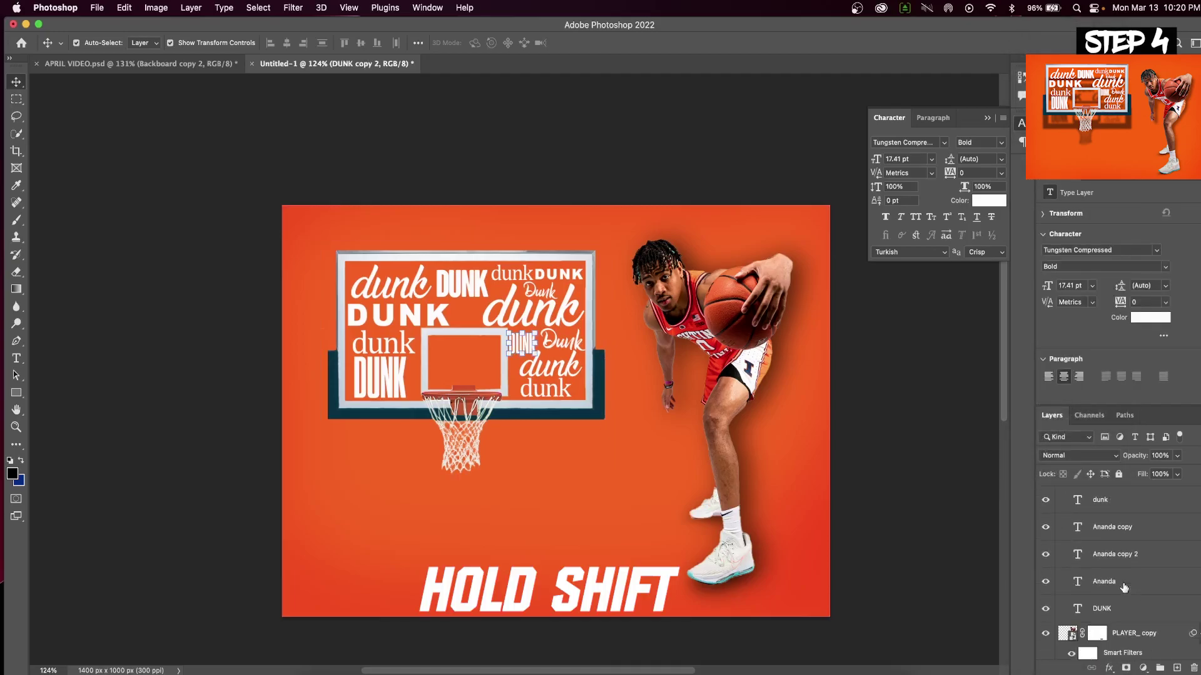
left_click(1119, 610, "shift")
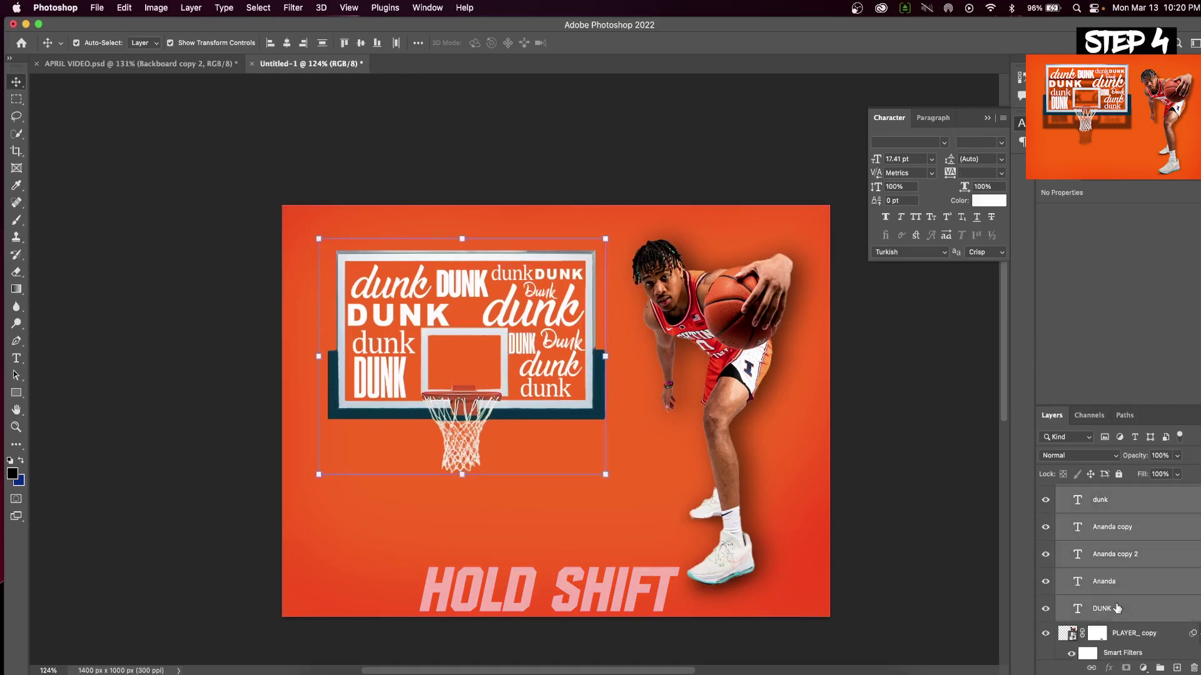
left_click(1158, 668)
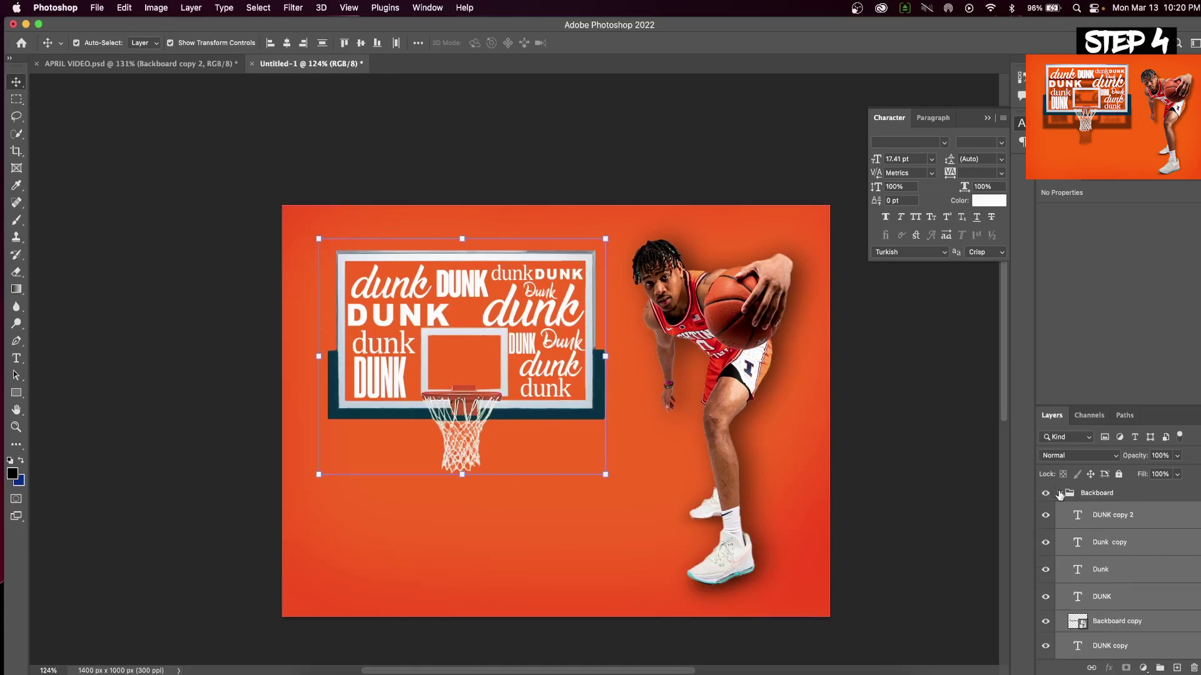
left_click(1059, 494)
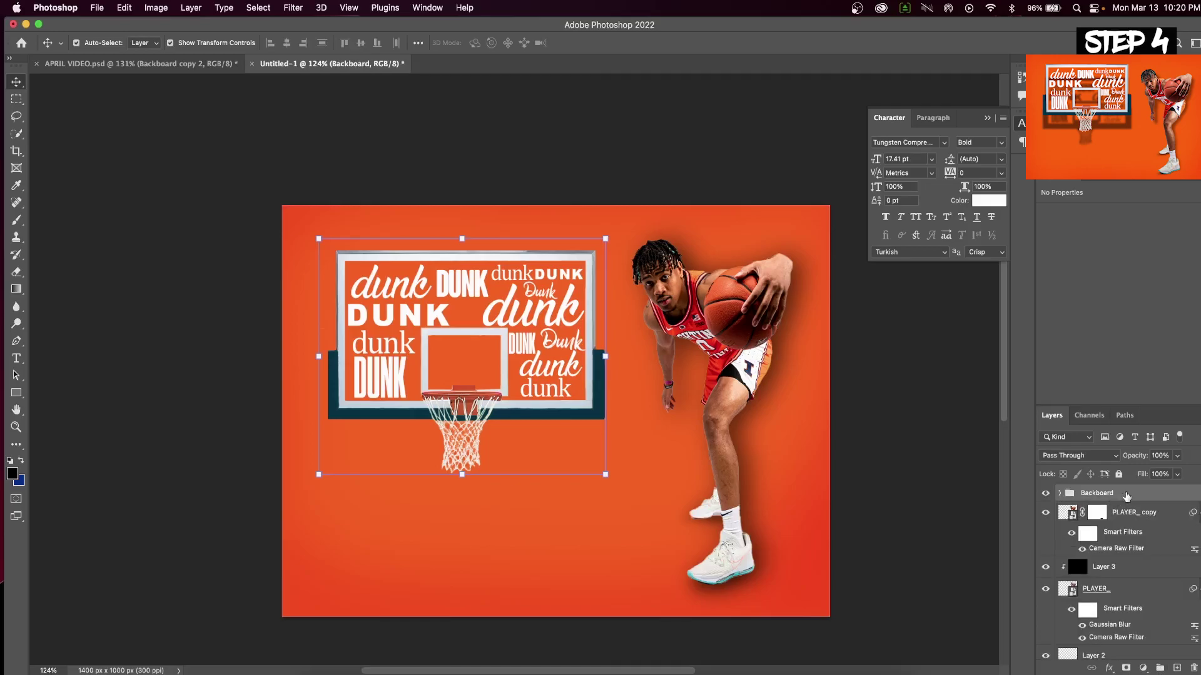
Duplicate the Backboard group within the same document, keeping the suggested name.
right_click(1117, 498)
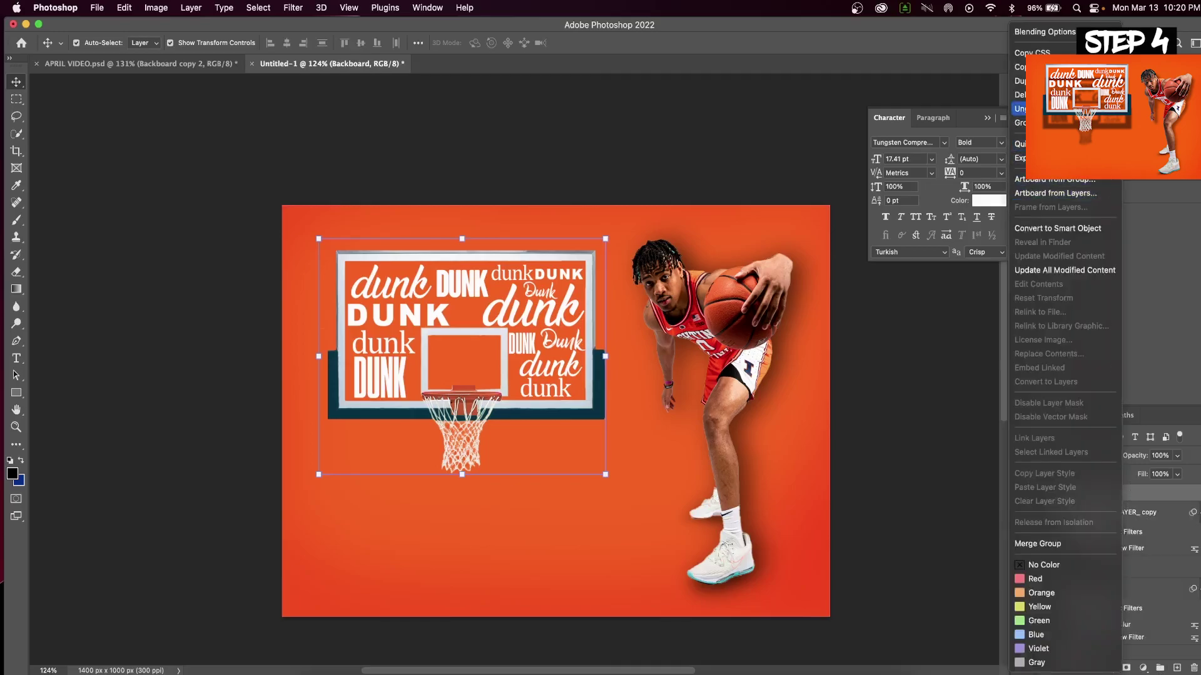
left_click(1063, 80)
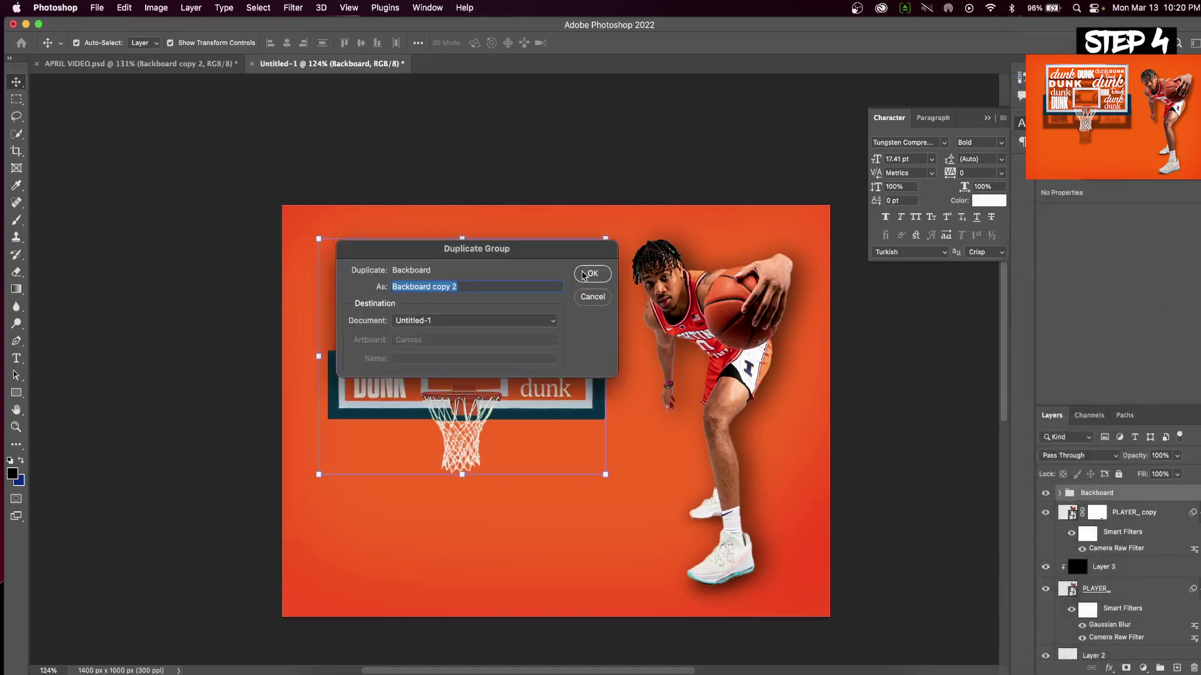
key("Return")
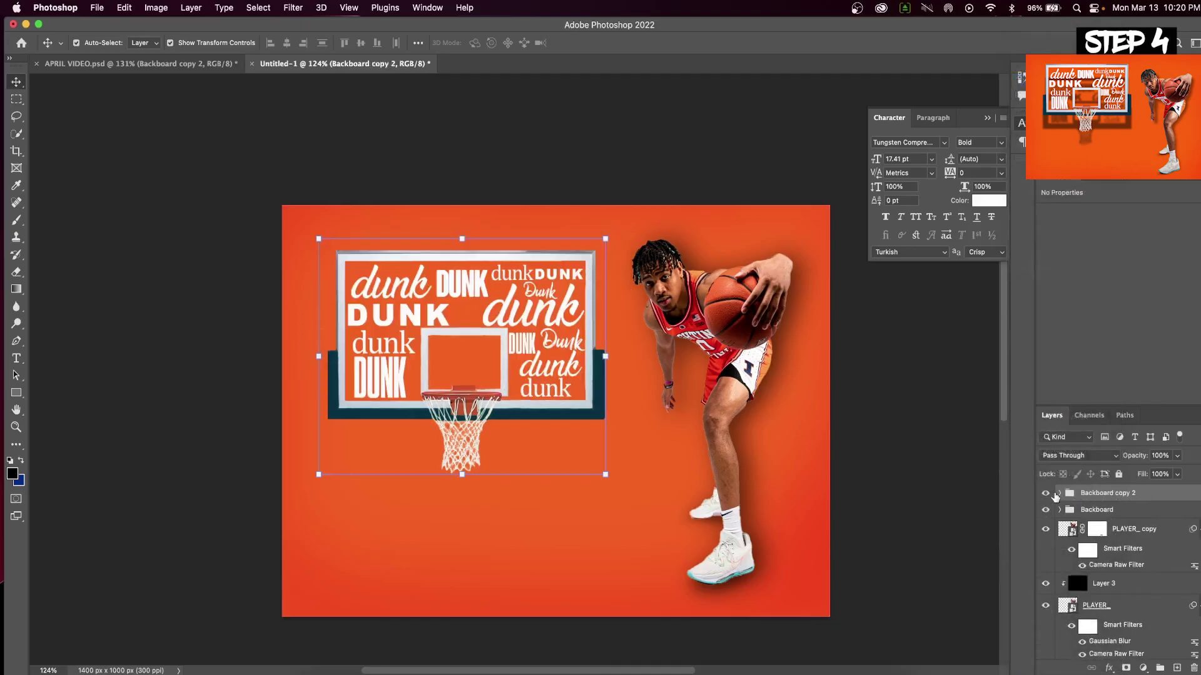
Convert the duplicated backboard group to a smart object and stack the original Backboard group above it.
right_click(1104, 495)
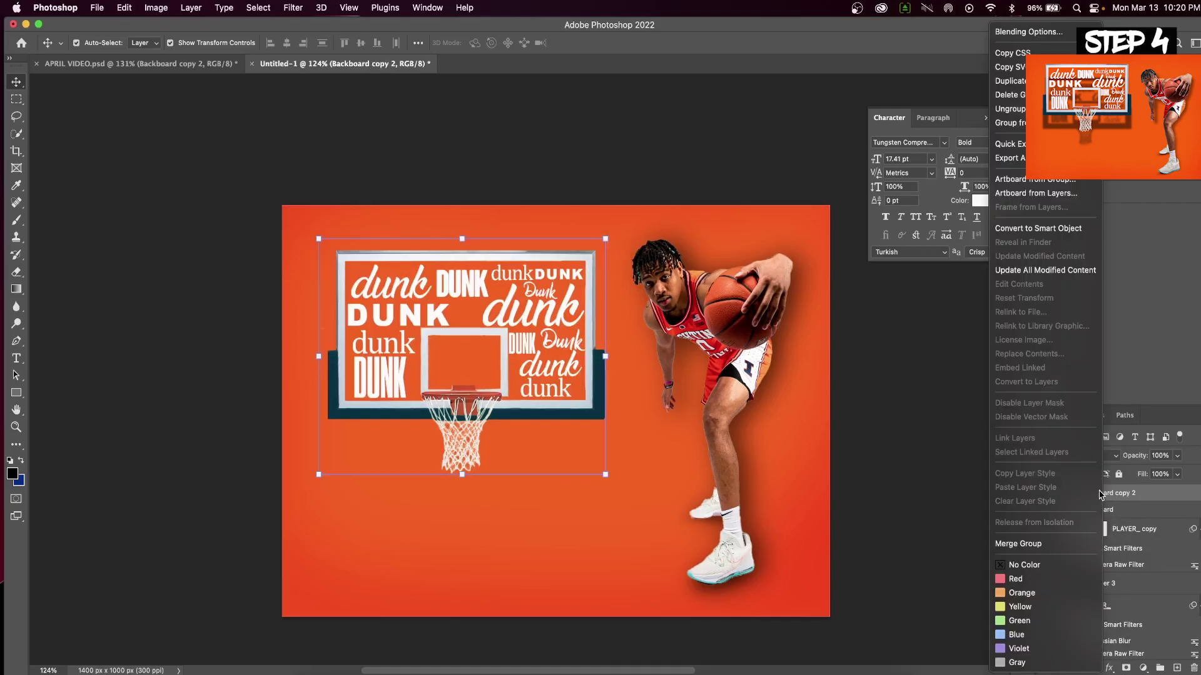
left_click(1063, 228)
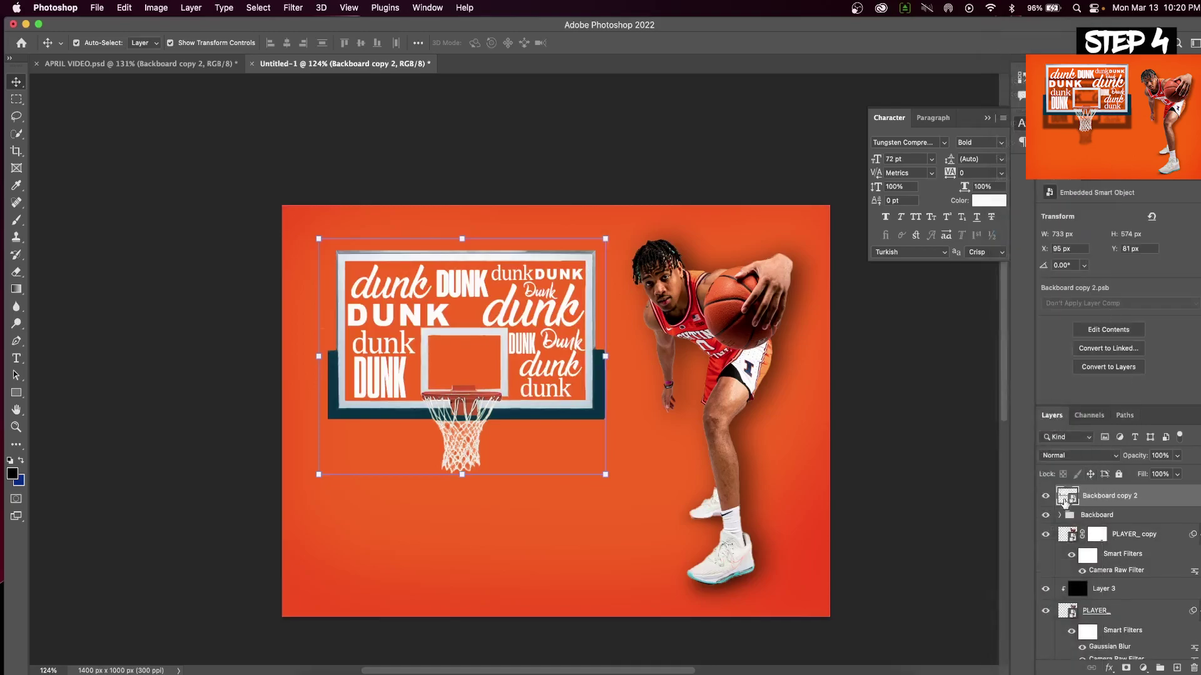
left_click(1111, 517)
left_click_drag(1112, 519, 1105, 495)
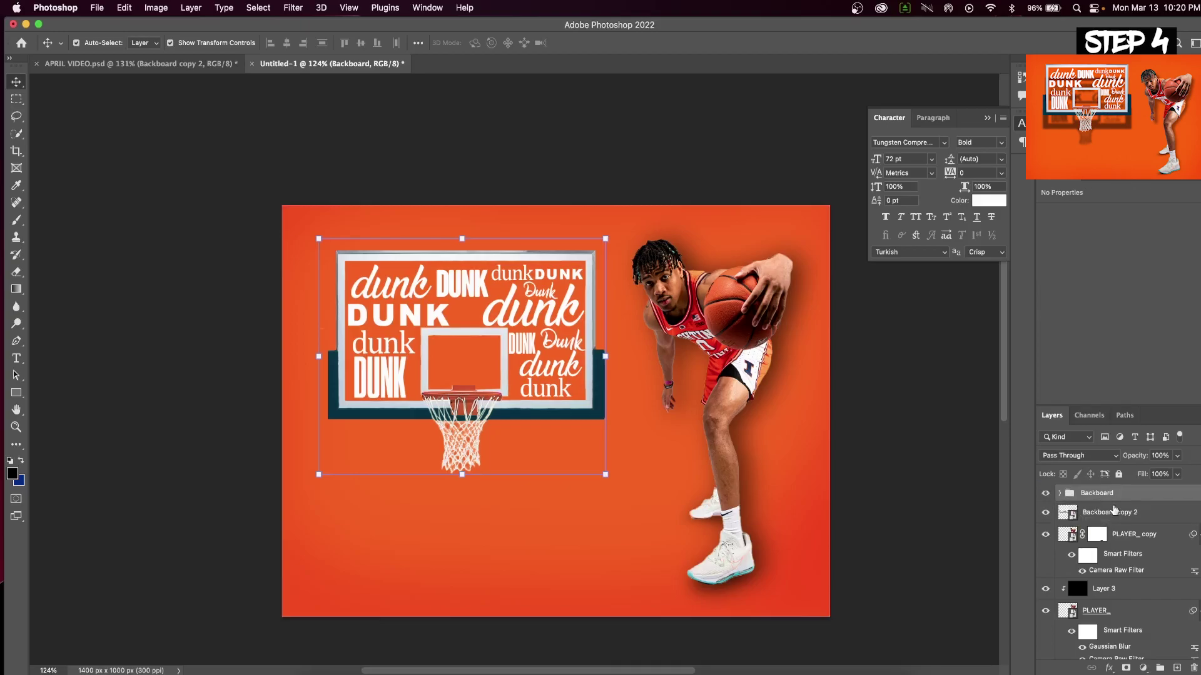
Nudge the Backboard copy 2 smart object straight down to a Y position of 133 px.
left_click(1118, 514)
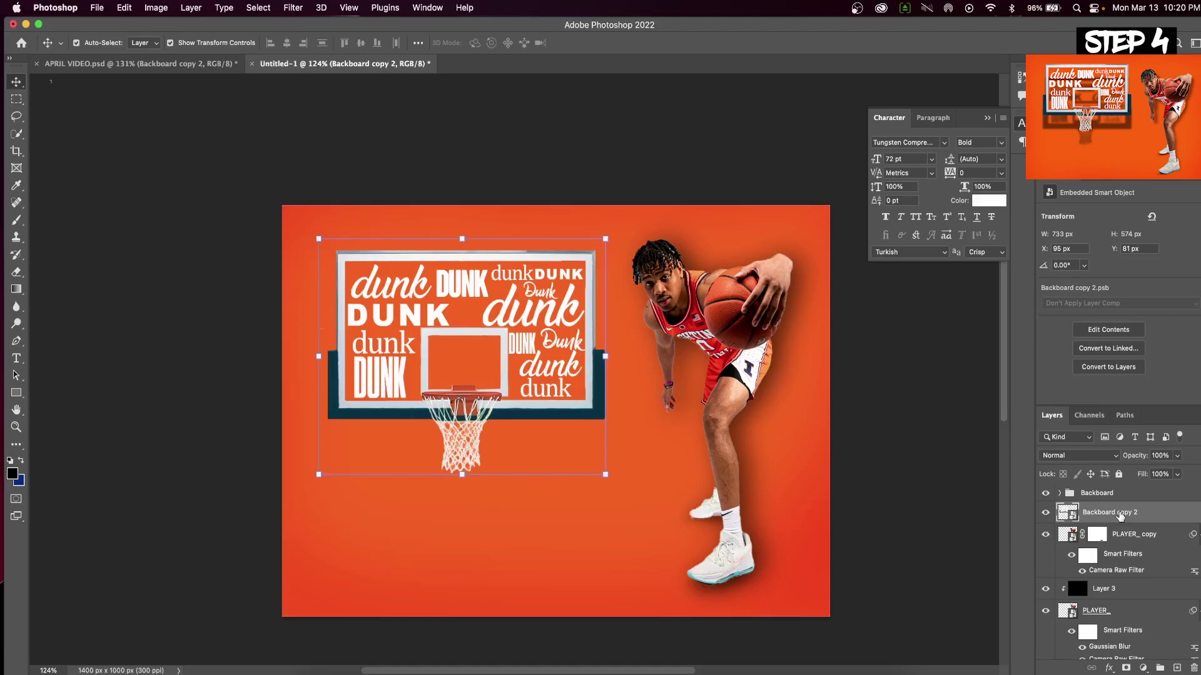
key("Down")
key("Down")
key("Down")
key("Down")
key("Down")
key("Down")
key("Down")
key("Down")
key("Down")
key("Down")
key("Down")
key("Down")
key("Down")
key("Down")
key("Down")
key("Down")
key("Down")
key("Down")
key("Down")
key("Down")
key("Down")
key("Down")
key("Down")
key("Down")
key("Down")
key("Down")
key("Down")
key("Down")
key("Down")
key("Down")
key("Down")
key("Down")
key("Down")
key("Down")
key("Down")
key("Down")
key("Down")
key("Down")
key("Down")
key("Down")
key("Down")
key("Down")
key("Down")
key("Down")
key("Down")
key("Down")
key("Down")
key("Down")
key("Down")
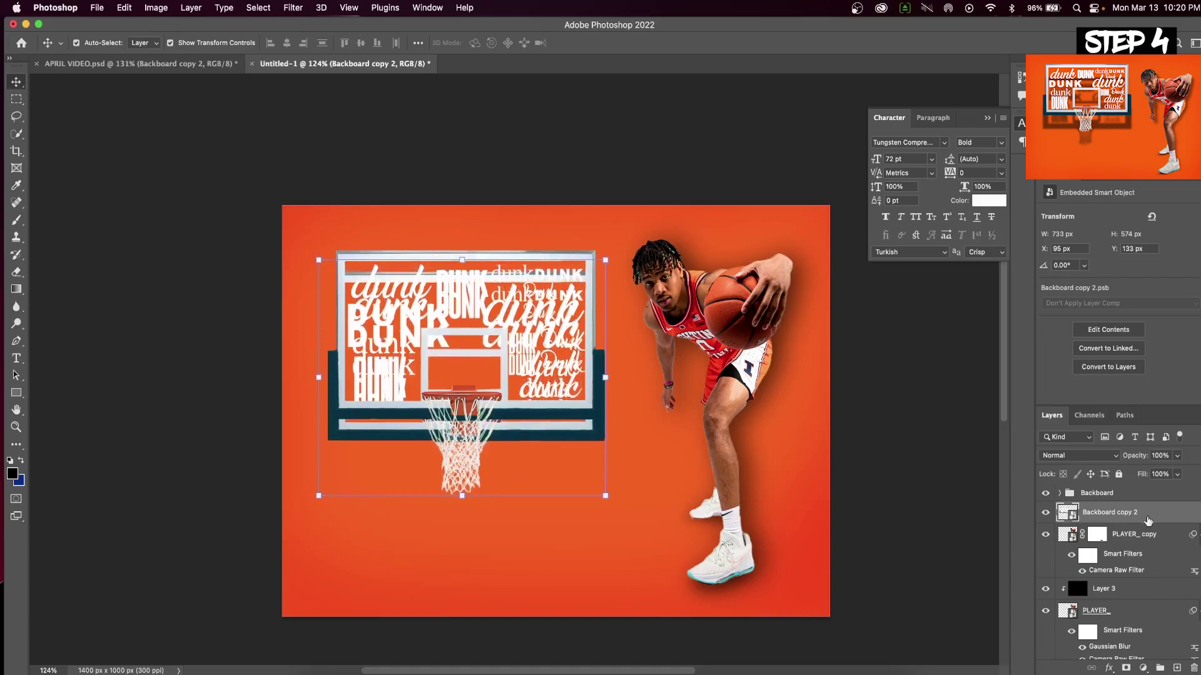
Turn the Backboard copy 2 smart object black with a Hue/Saturation adjustment at -100 lightness.
left_click(165, 13)
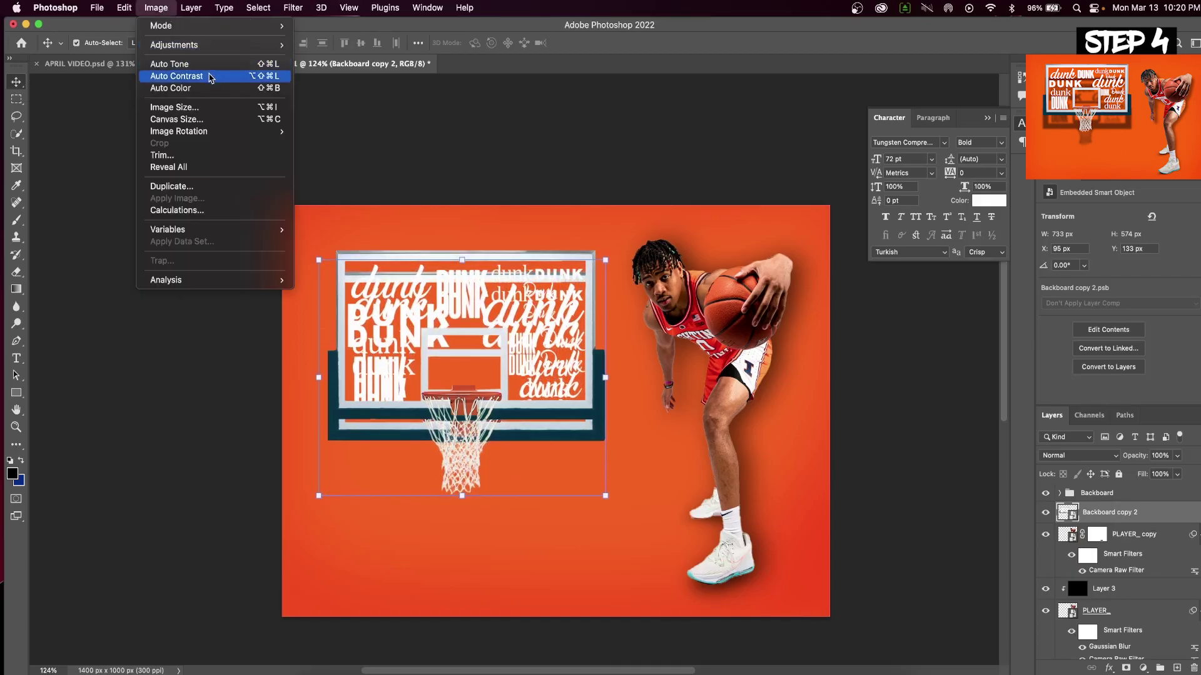
mouse_move(200, 44)
left_click(362, 116)
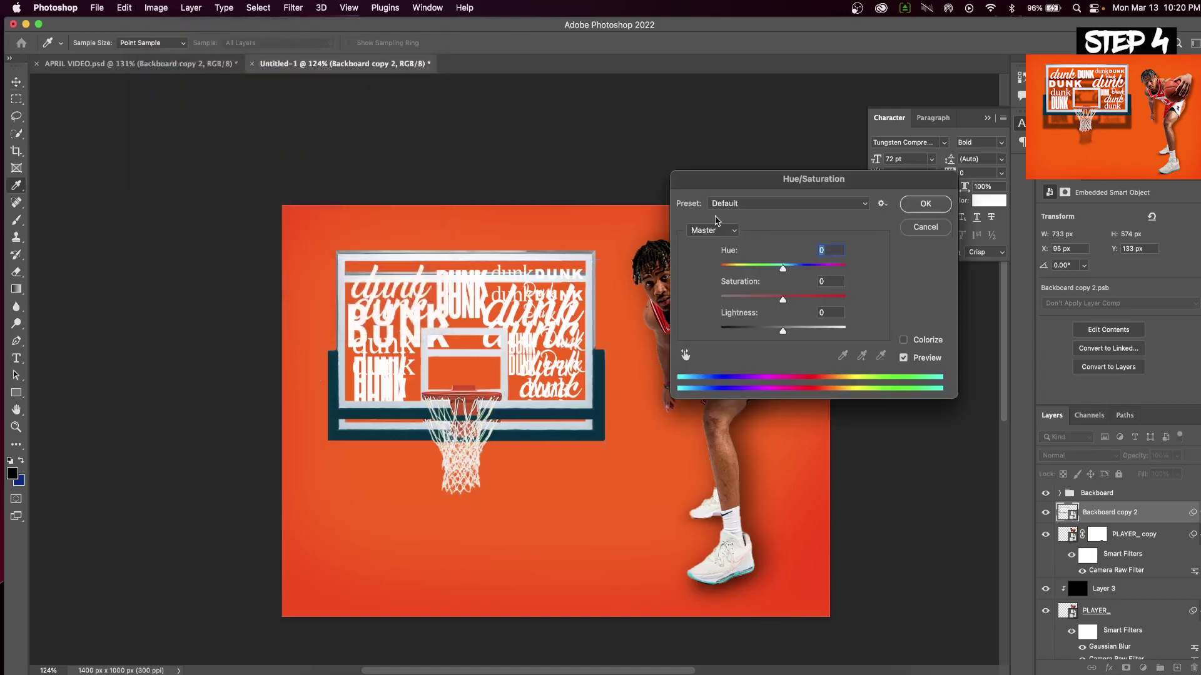
left_click_drag(782, 330, 619, 330)
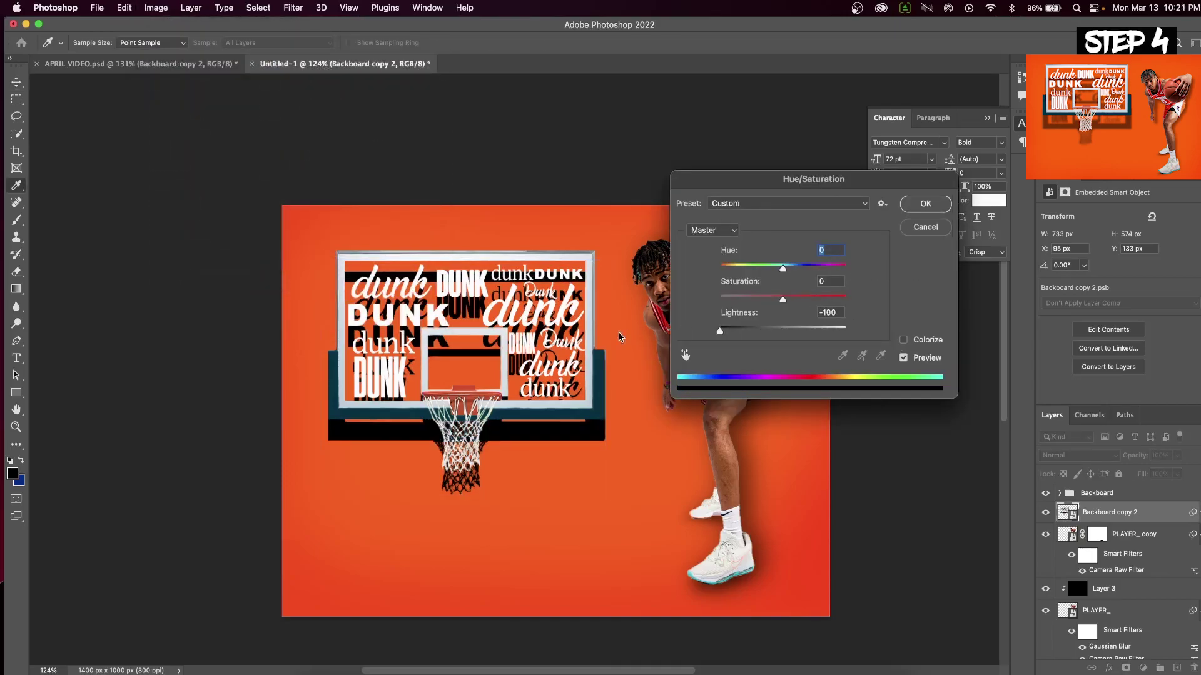
left_click(921, 205)
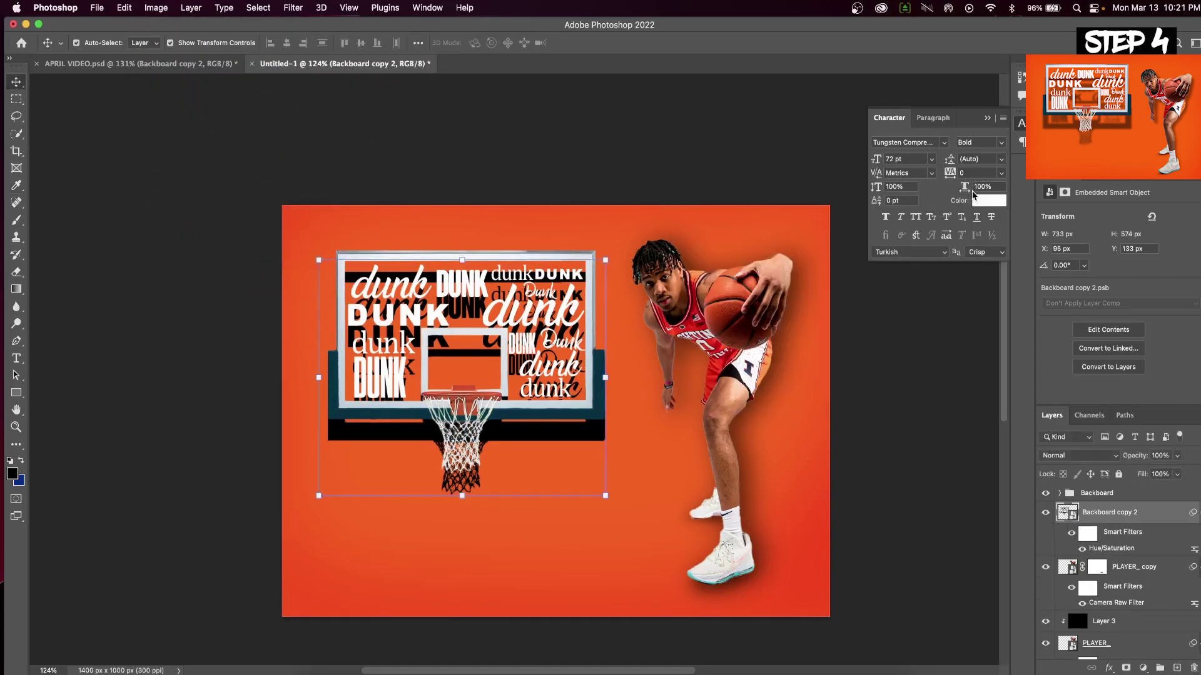
Nudge the blackened backboard copy further down to a Y position of 155 px.
key("Down")
key("Down")
key("Down")
key("Down")
key("Down")
key("Down")
key("Down")
key("Down")
key("Down")
key("Down")
key("Down")
key("Down")
key("Down")
key("Down")
key("Down")
key("Down")
key("Down")
key("Down")
key("Down")
key("Down")
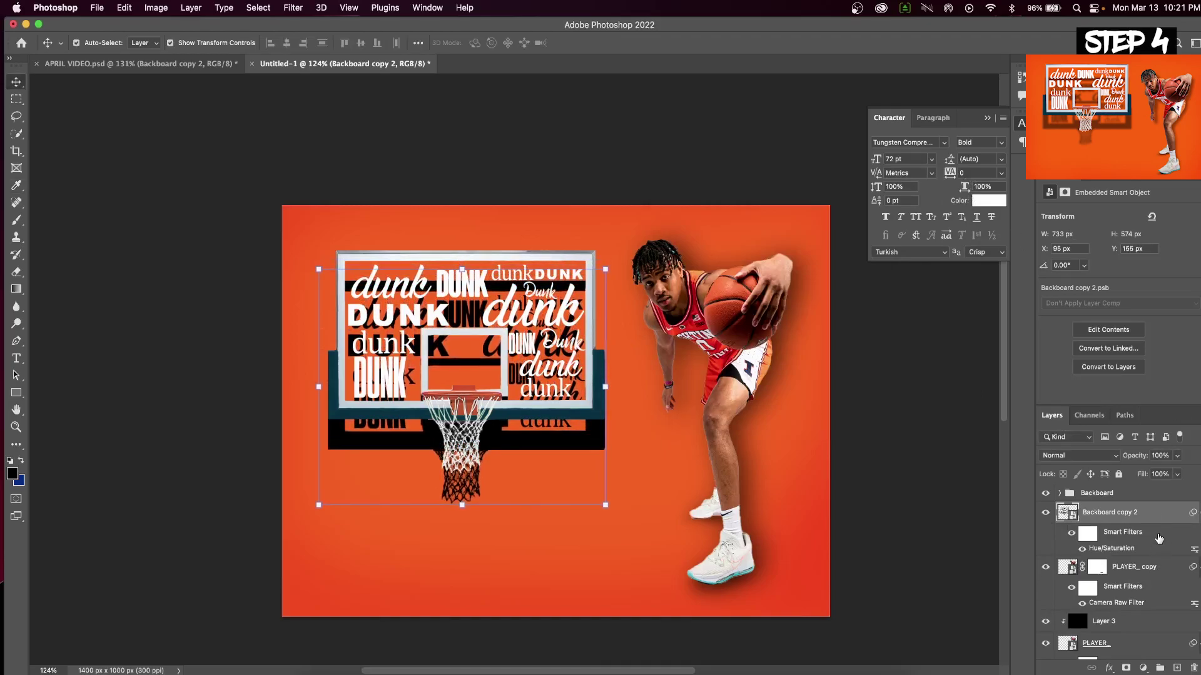
Soften the backboard shadow with a 7.8 px Gaussian Blur and lower its layer opacity.
left_click(291, 7)
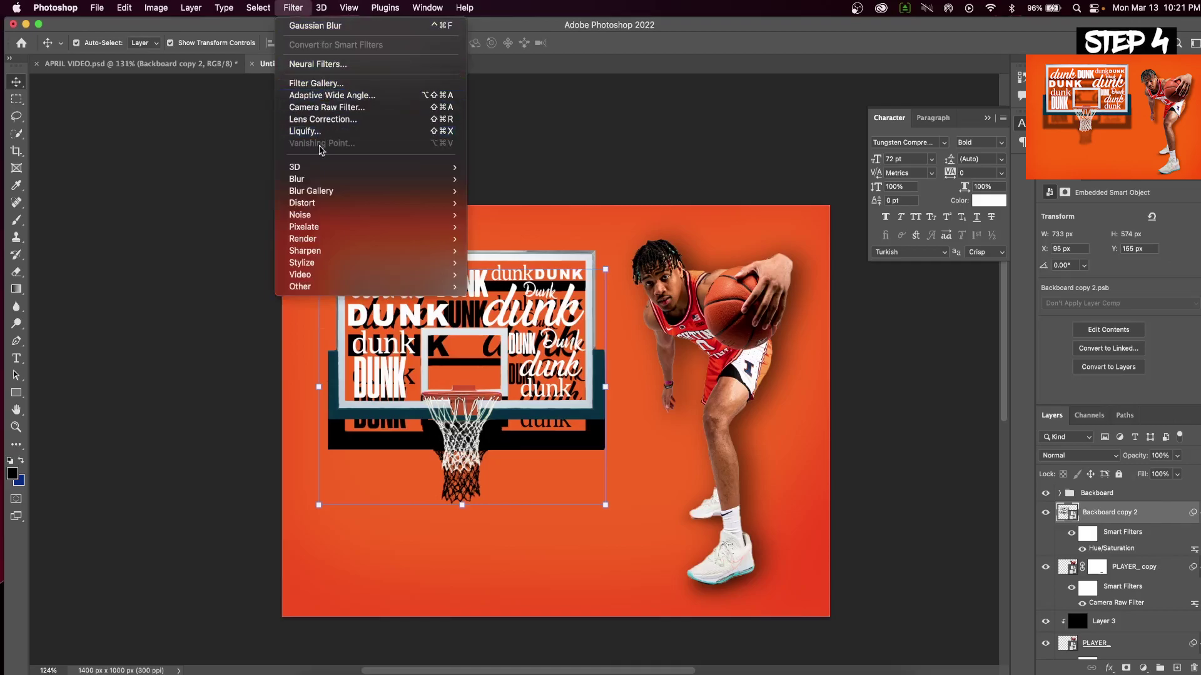
mouse_move(375, 180)
left_click(527, 227)
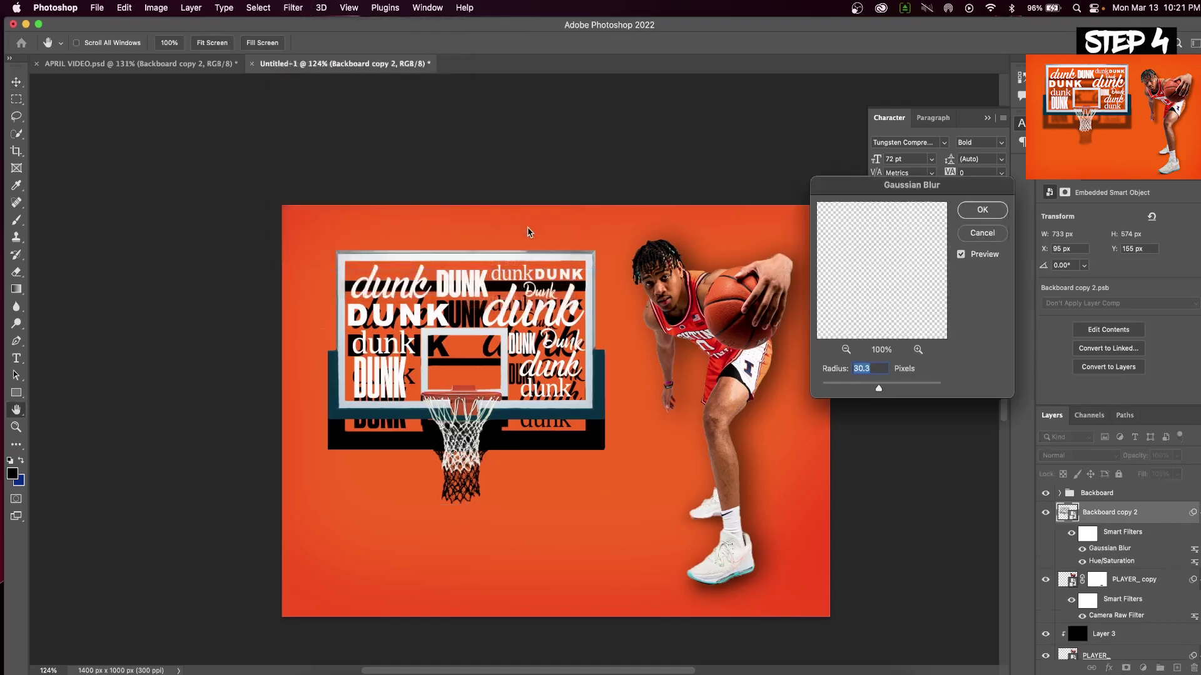
left_click_drag(878, 391, 864, 391)
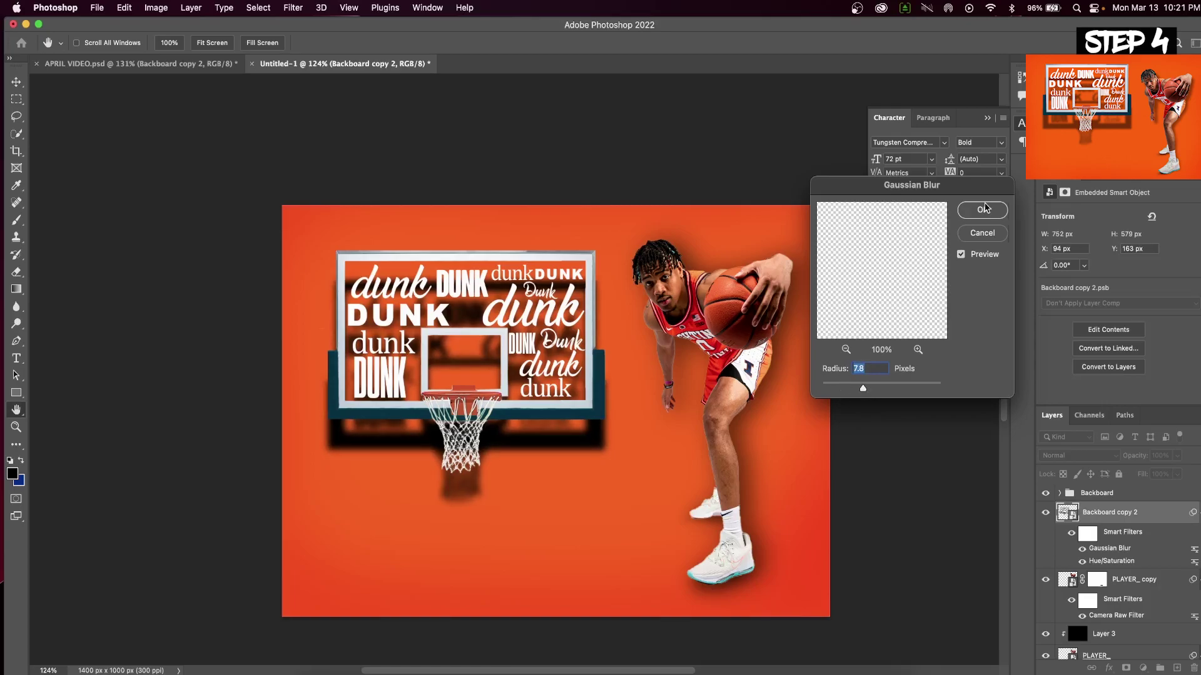
left_click(983, 209)
left_click_drag(1178, 454, 1165, 523)
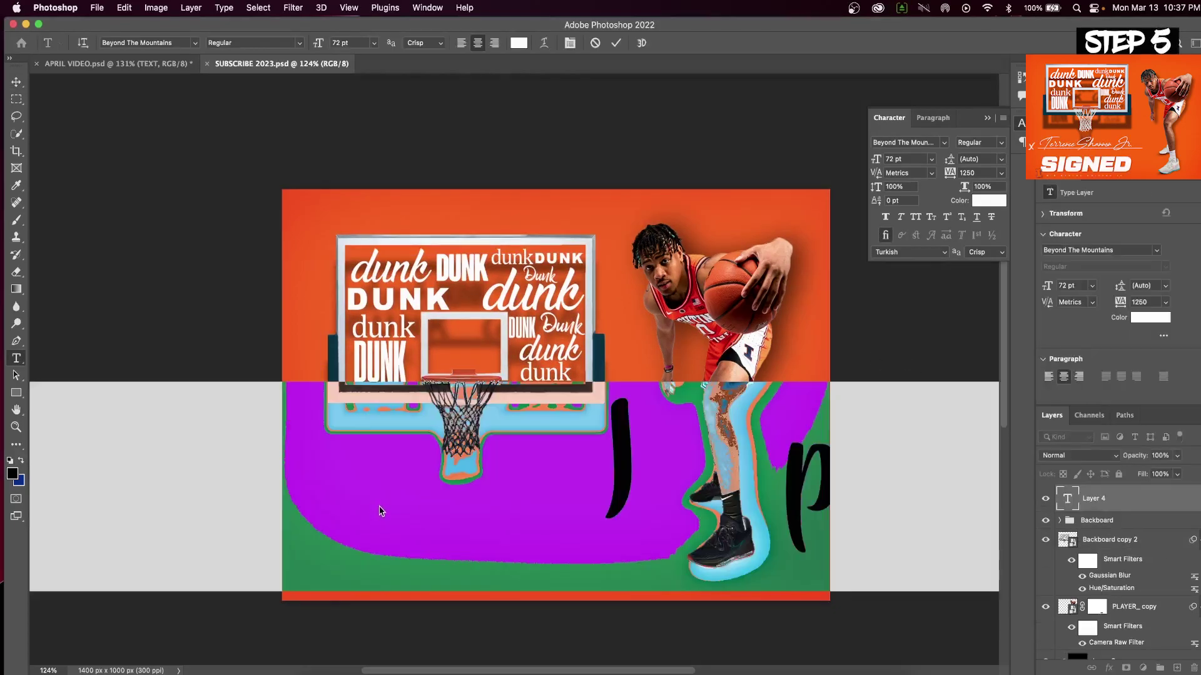
Add a white X in the Beyond The Mountains font below the backboard and scale it to about 28%.
type("x")
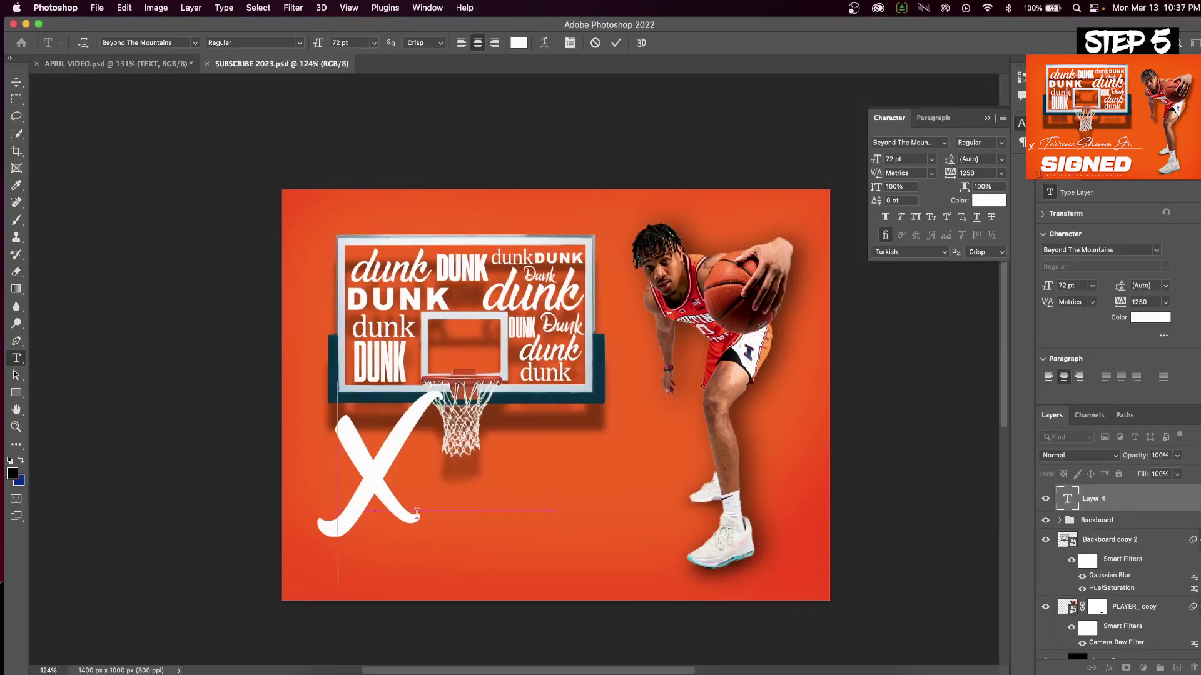
key("super+Return")
key("super+t")
left_click_drag(441, 388, 358, 508)
Draw a thin white rectangle without a stroke beside the X as a signature line, about 661 px long and 5 px high.
left_click(16, 393)
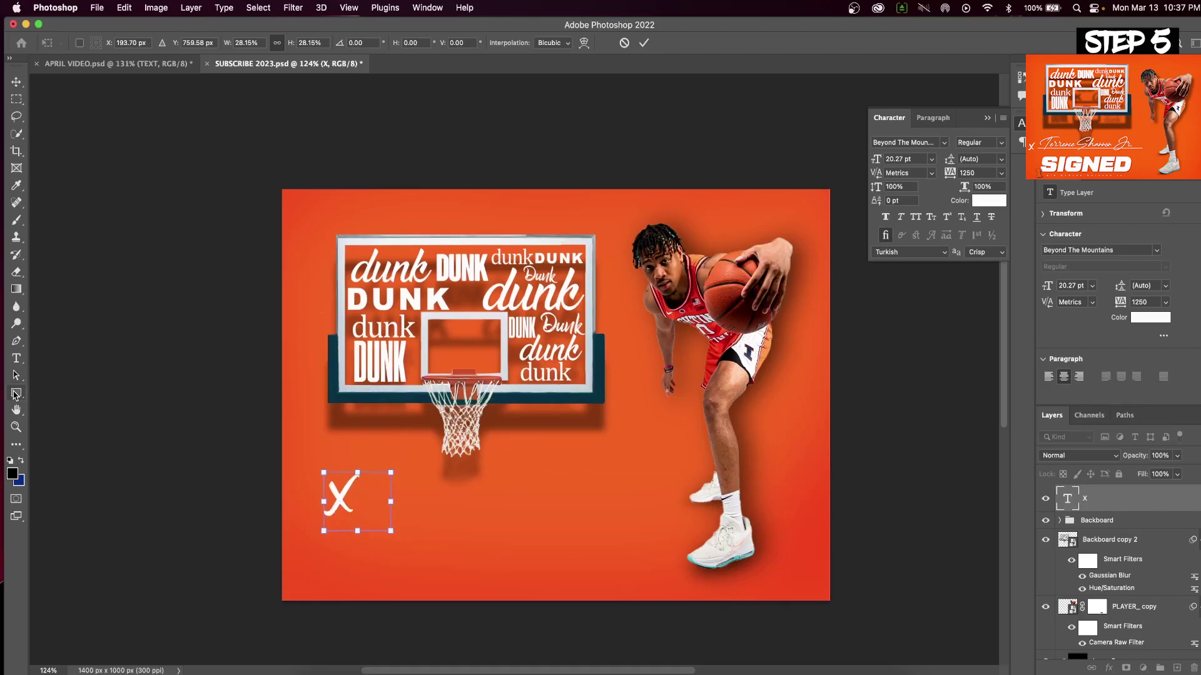
left_click_drag(365, 504, 624, 514)
left_click(143, 43)
left_click(109, 123)
key("super+t")
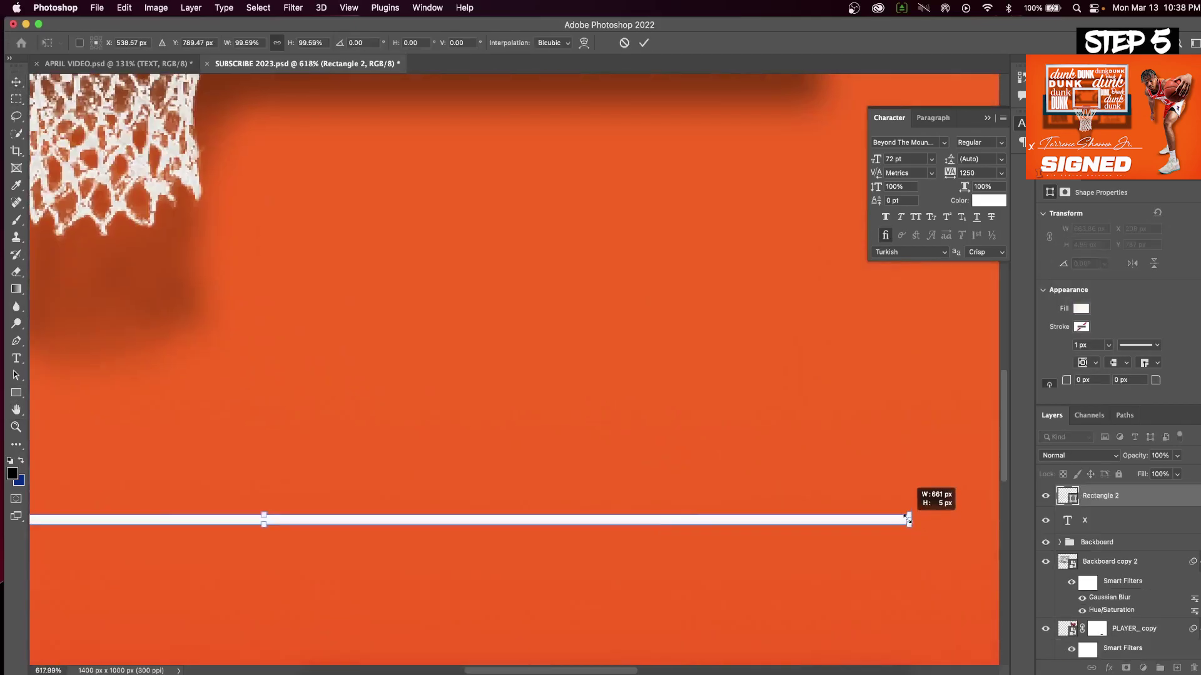
left_click_drag(911, 515, 952, 485)
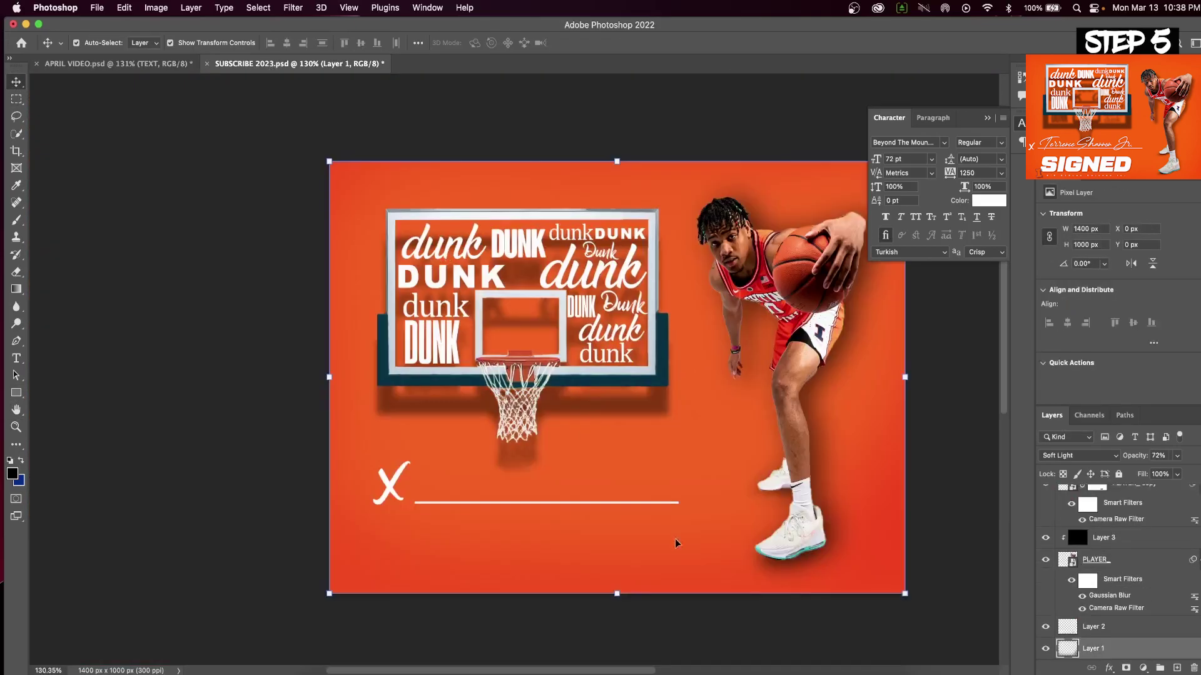
Add the player's full name as white 12 pt text with 0 tracking just below the signature line.
left_click(17, 358)
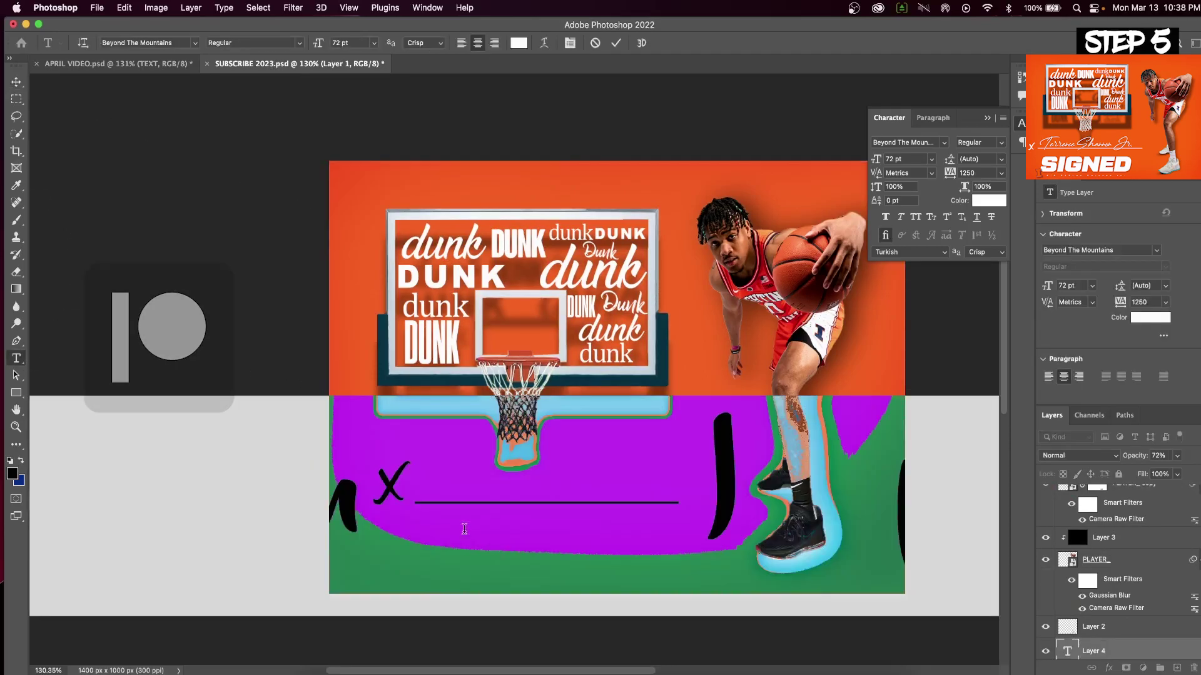
left_click(464, 529)
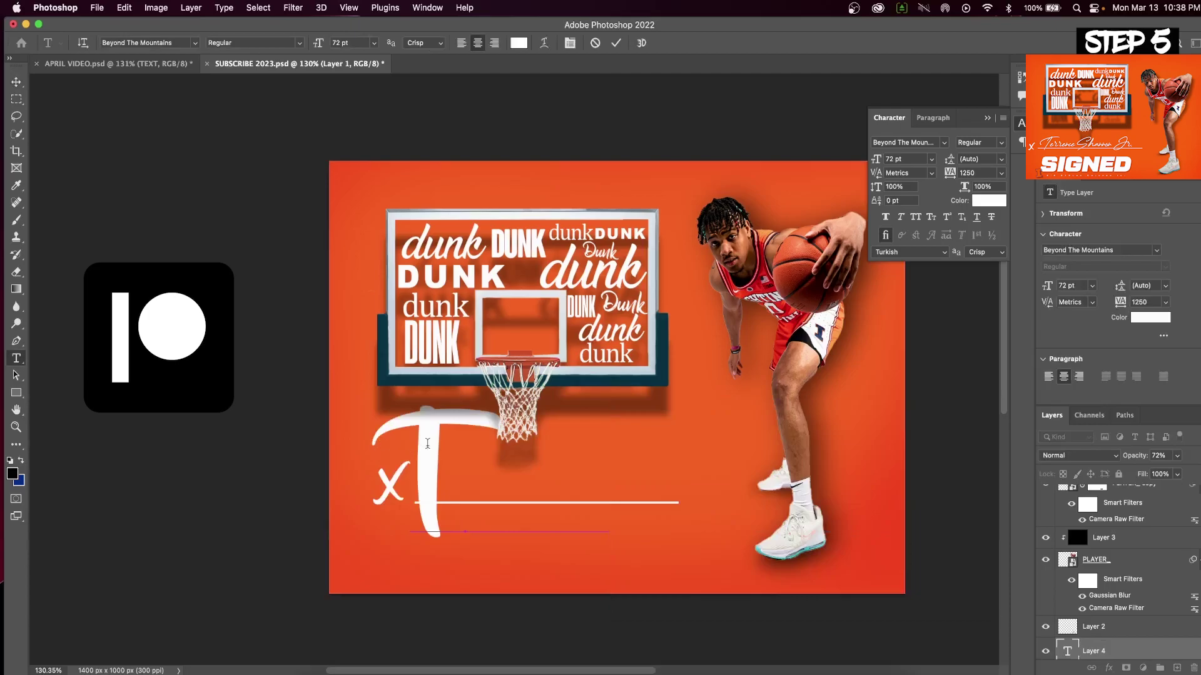
key("ctrl+a")
type("Terrence Shannon Jr.")
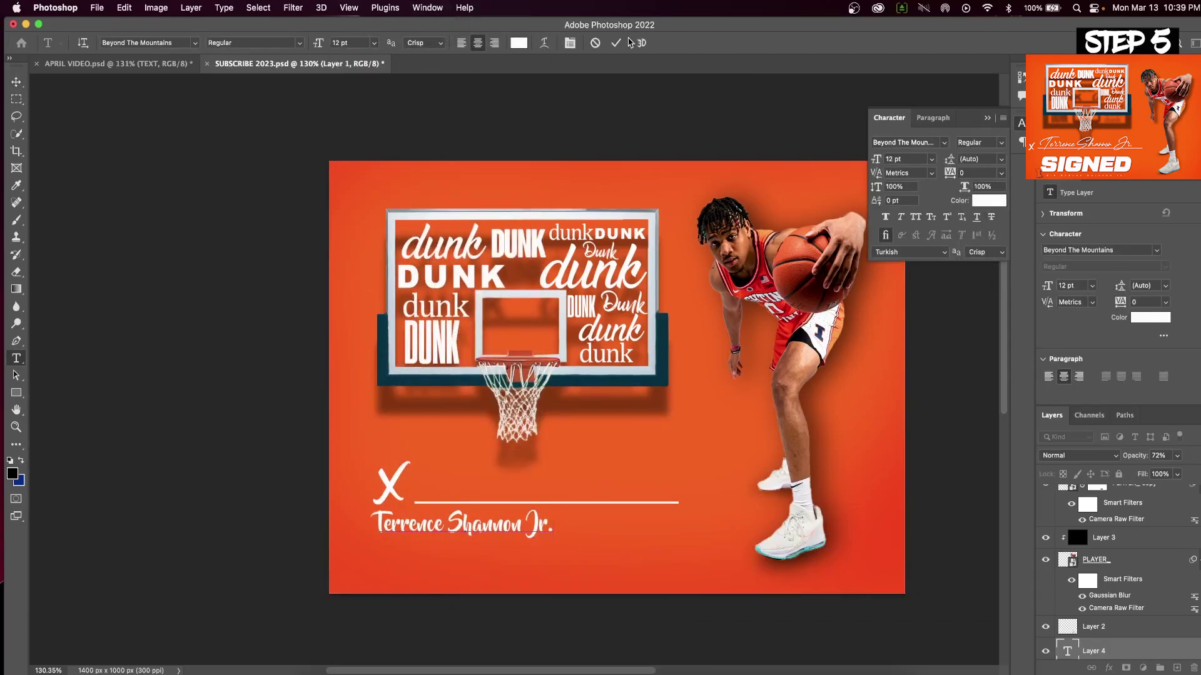
left_click(616, 43)
Change the player's name to the handwritten Creattion Demo font and enlarge it to span the signature line.
scroll(688, 543, "left", 5)
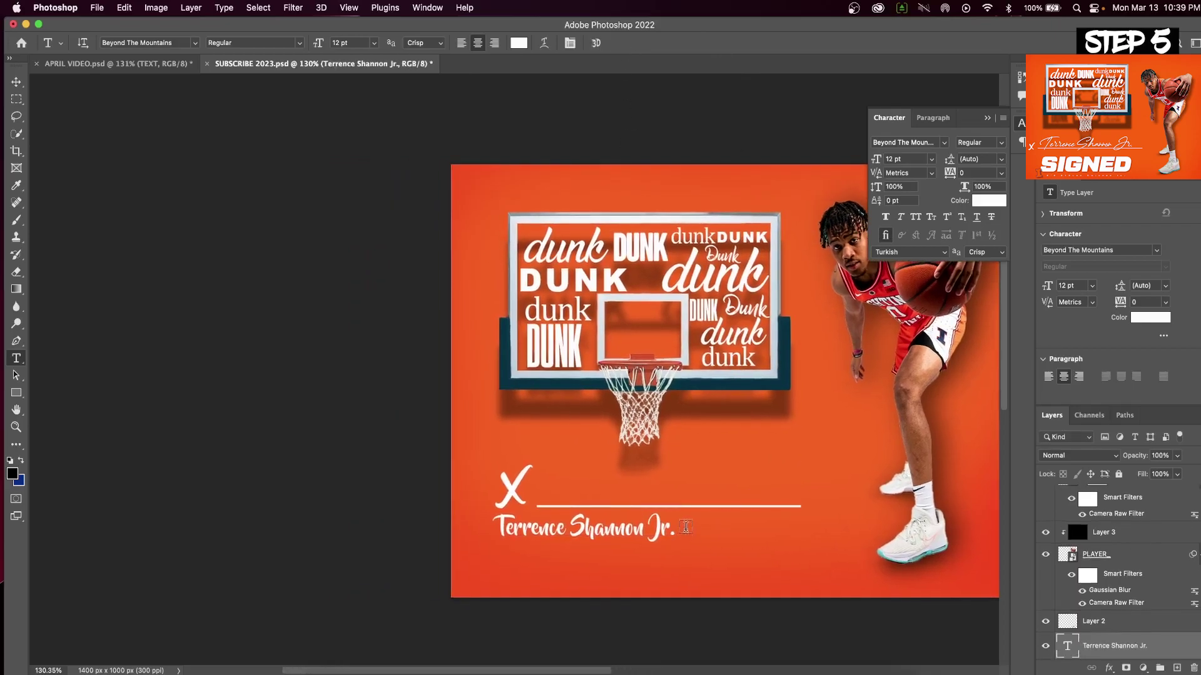
left_click_drag(674, 531, 308, 500)
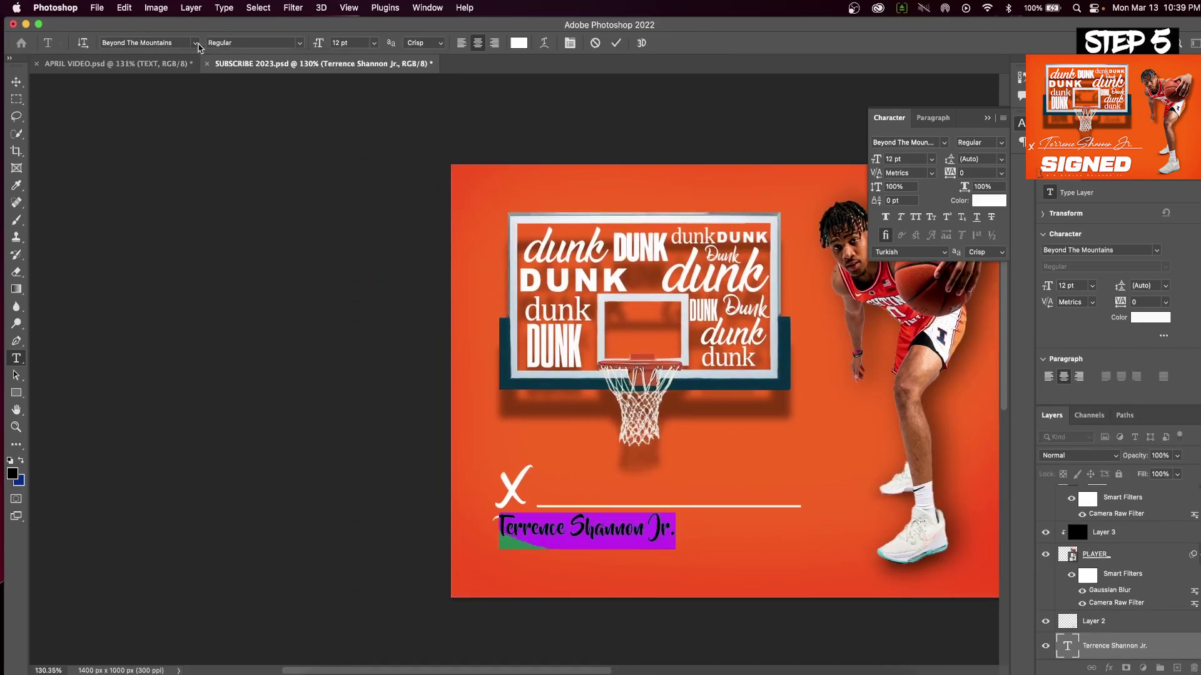
left_click(196, 43)
scroll(213, 438, "down", 15)
scroll(212, 553, "down", 15)
left_click(196, 611)
left_click_drag(645, 544, 780, 572)
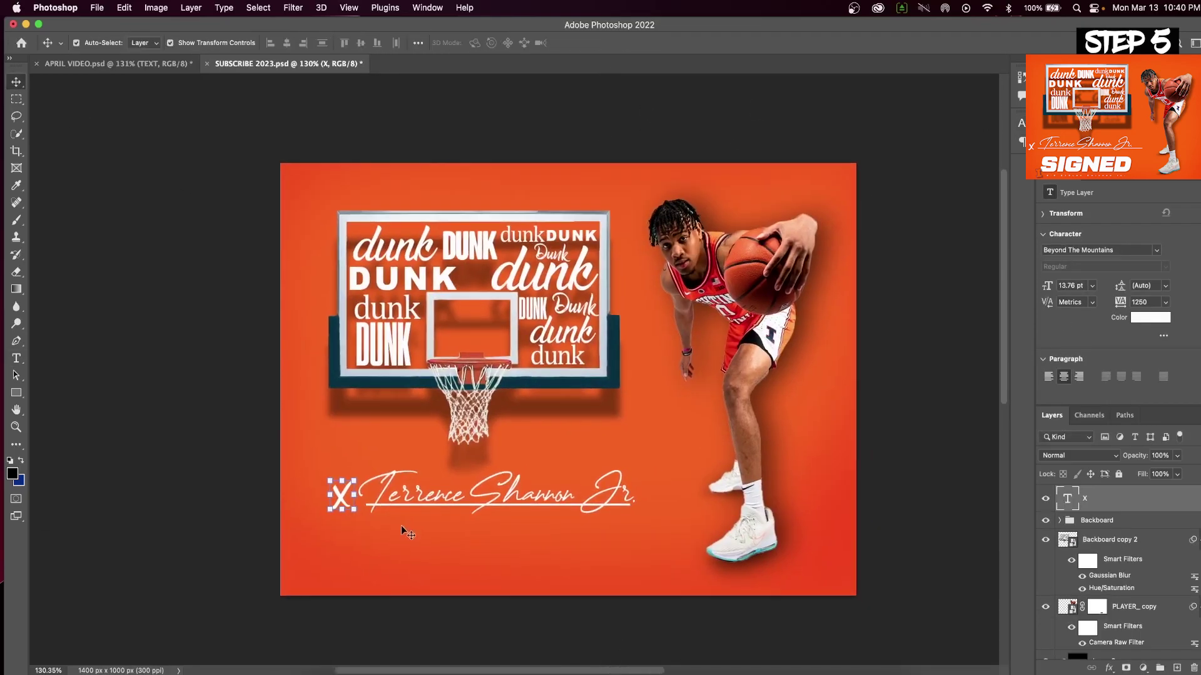
Nudge the X slightly closer to the start of the signature.
key("Right")
key("Right")
key("Right")
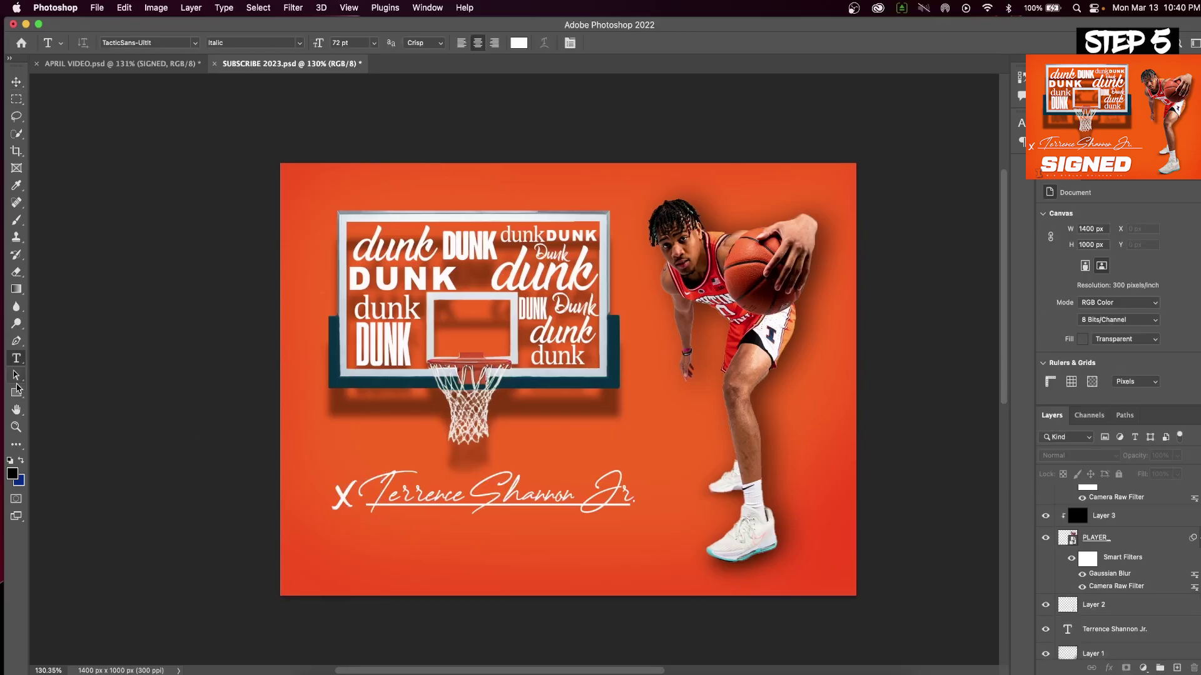
Add the word SIGNED in TacticSans-UltIt Italic and fit it beneath the signature at 37.37 pt.
key("t")
left_click(434, 556)
type("SIGNED")
left_click_drag(497, 512, 550, 537)
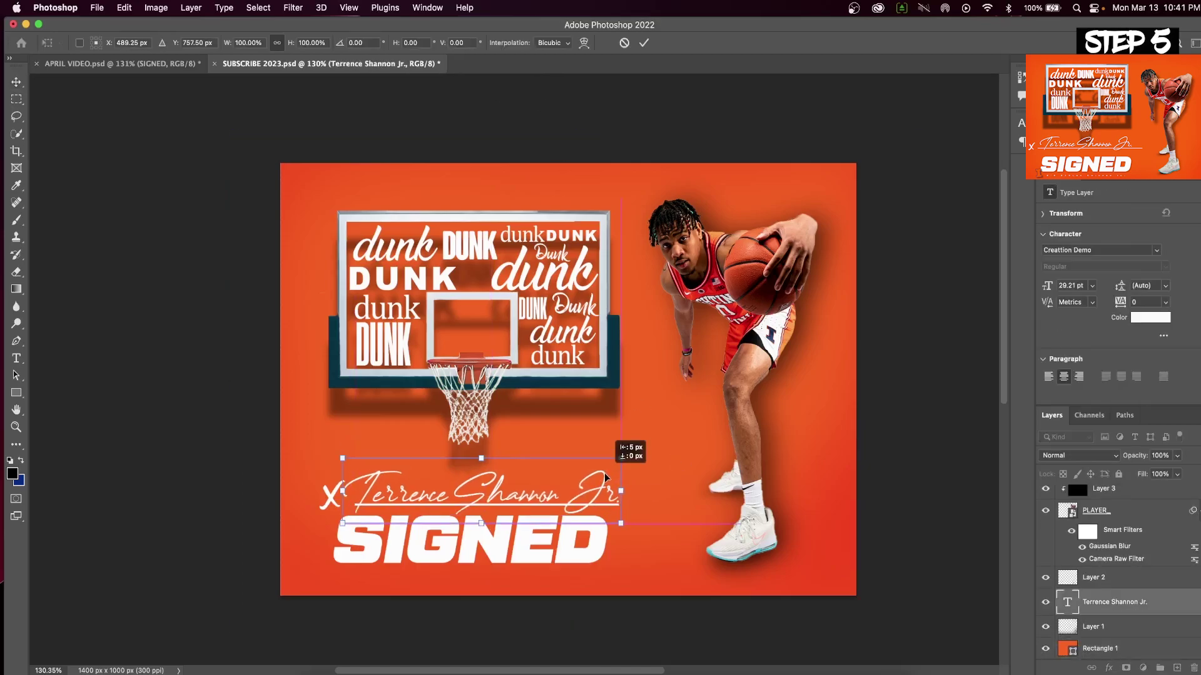
left_click(352, 137)
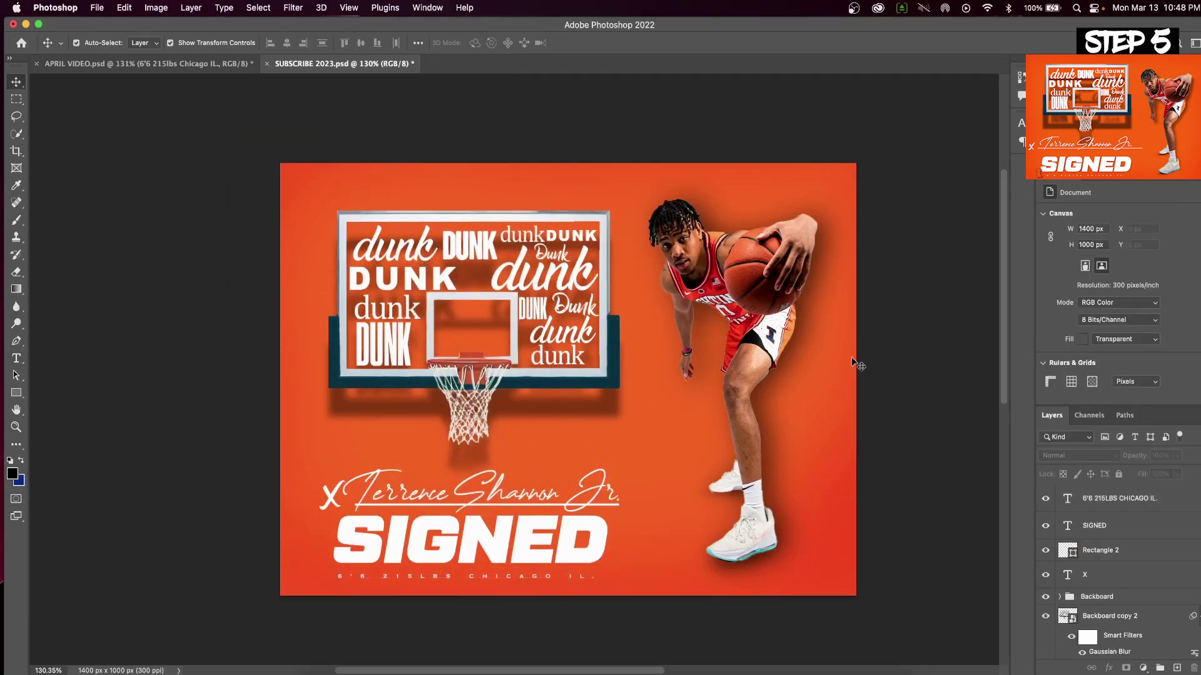
Add a black drop shadow to the SIGNED text with 31% opacity, 3 px distance, 2% spread and 6 px size.
left_click(1106, 528)
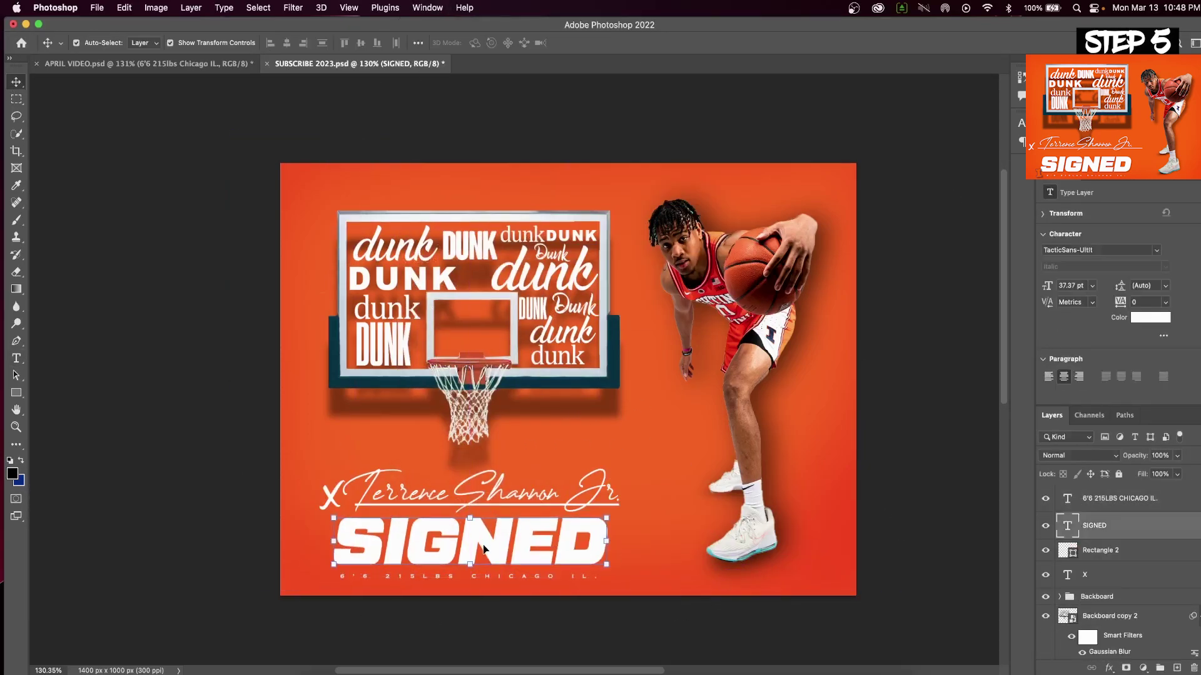
left_click(1117, 670)
left_click(1130, 640)
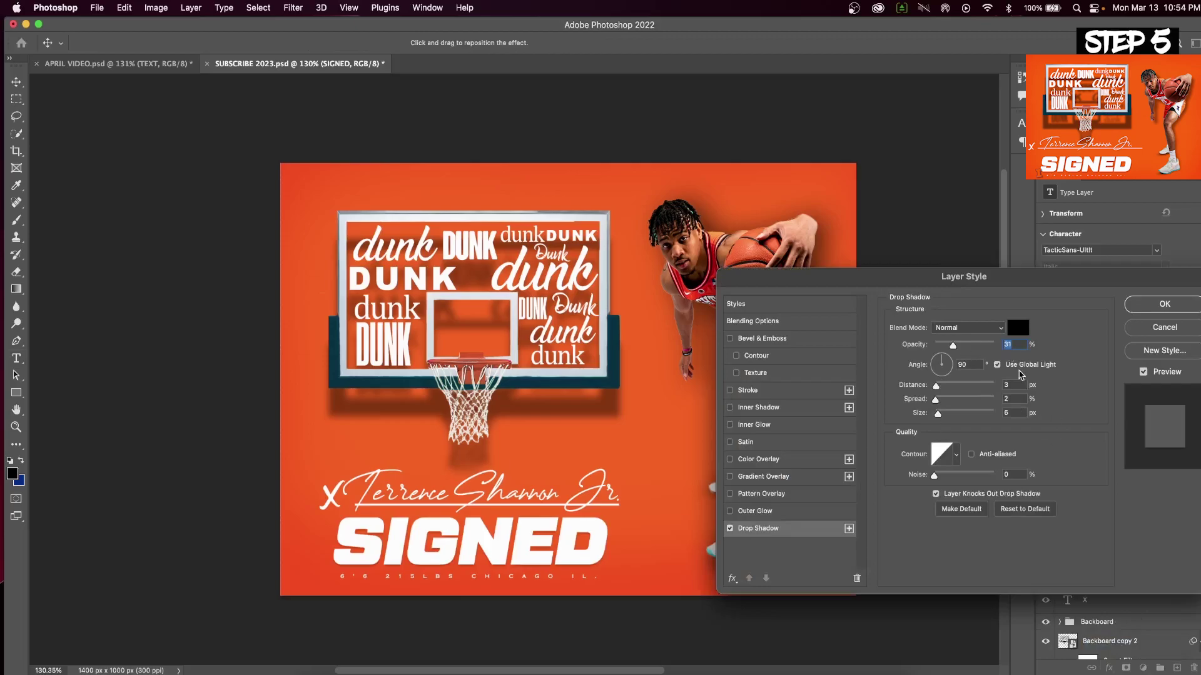
Add a smooth Inner Bevel to the SIGNED text, reduce its depth to 1%, adjust its size and apply the layer style.
left_click(753, 341)
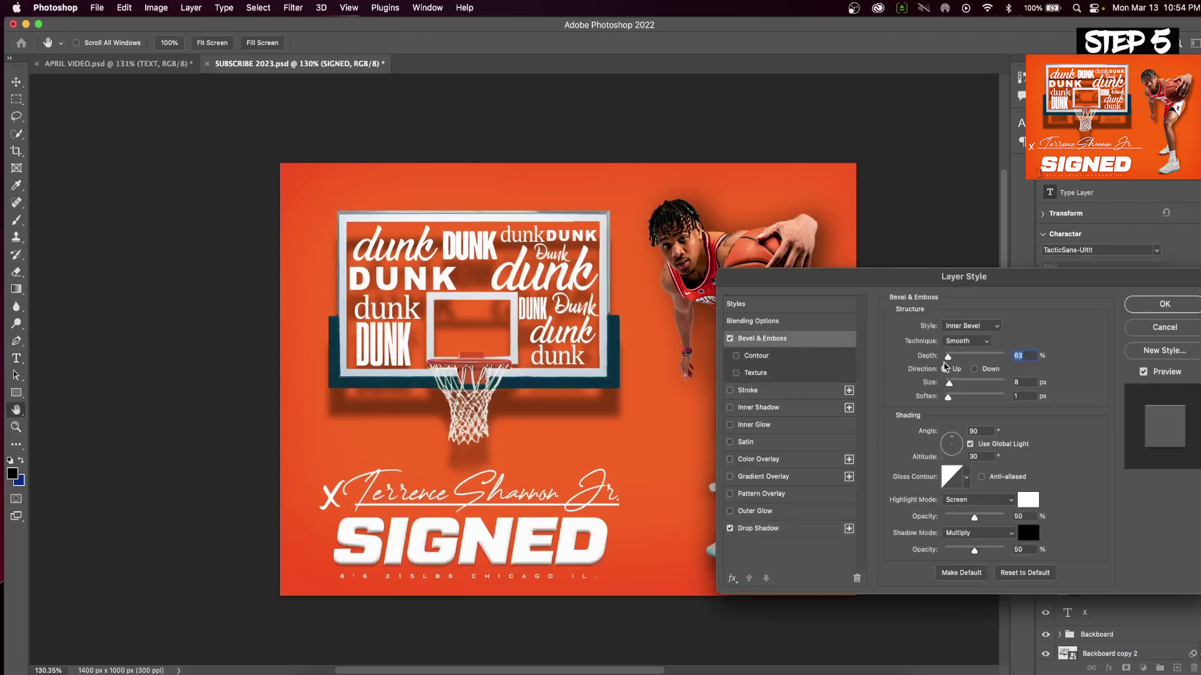
left_click_drag(946, 362, 940, 362)
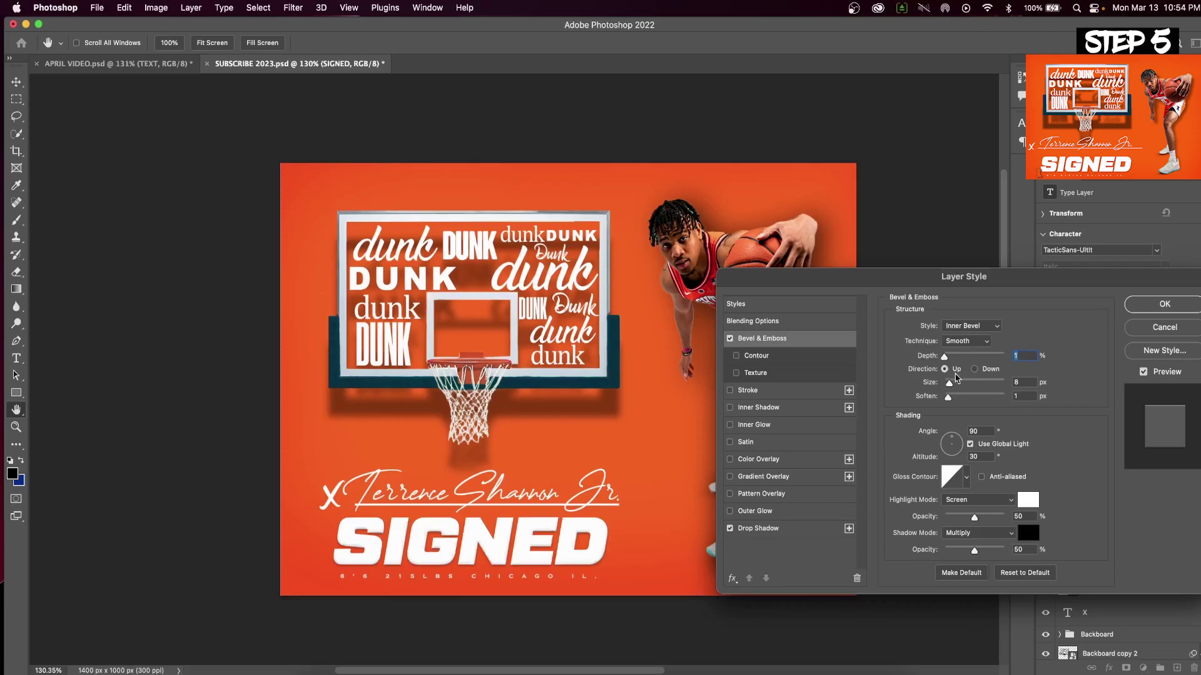
left_click(954, 383)
left_click(1154, 311)
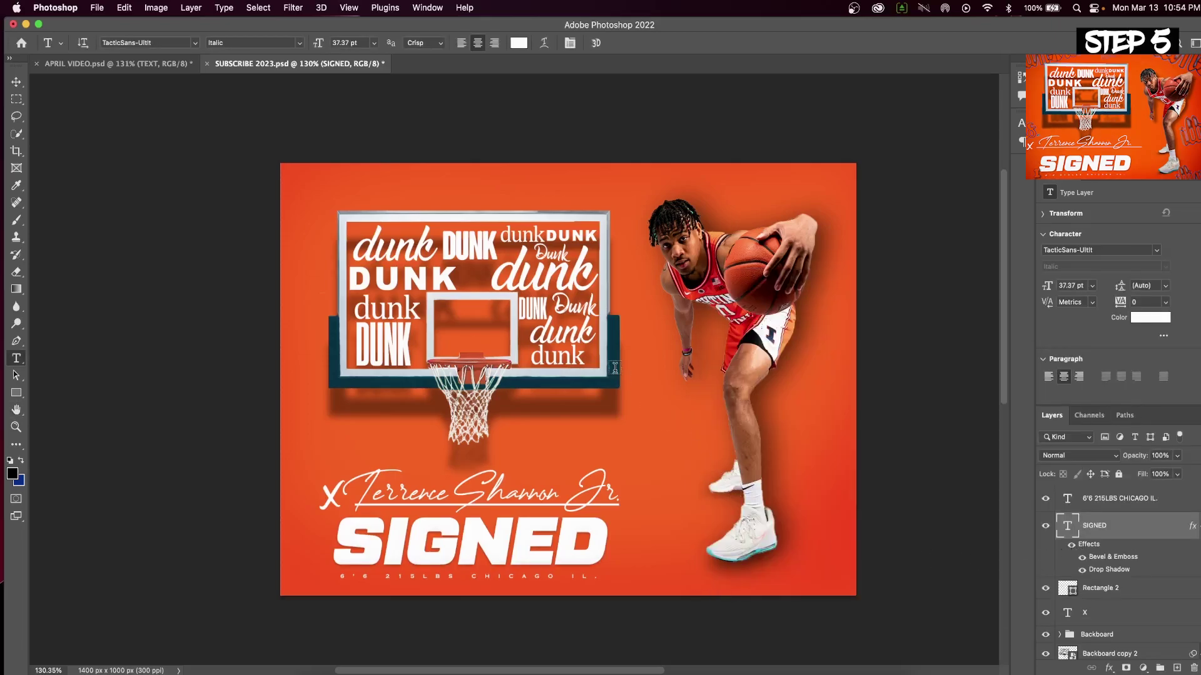
Place LOGO ALTT.png as an embedded smart object above the SIGNED layer.
key("super+shift+p")
double_click(826, 448)
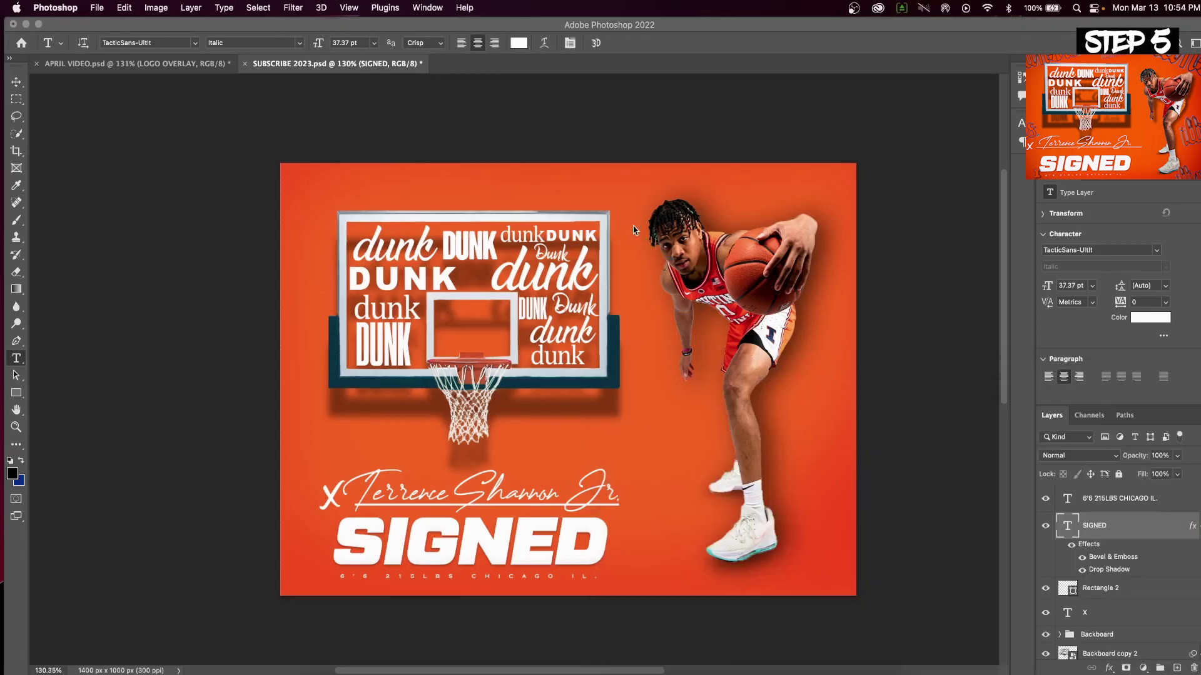
left_click(624, 43)
key("t")
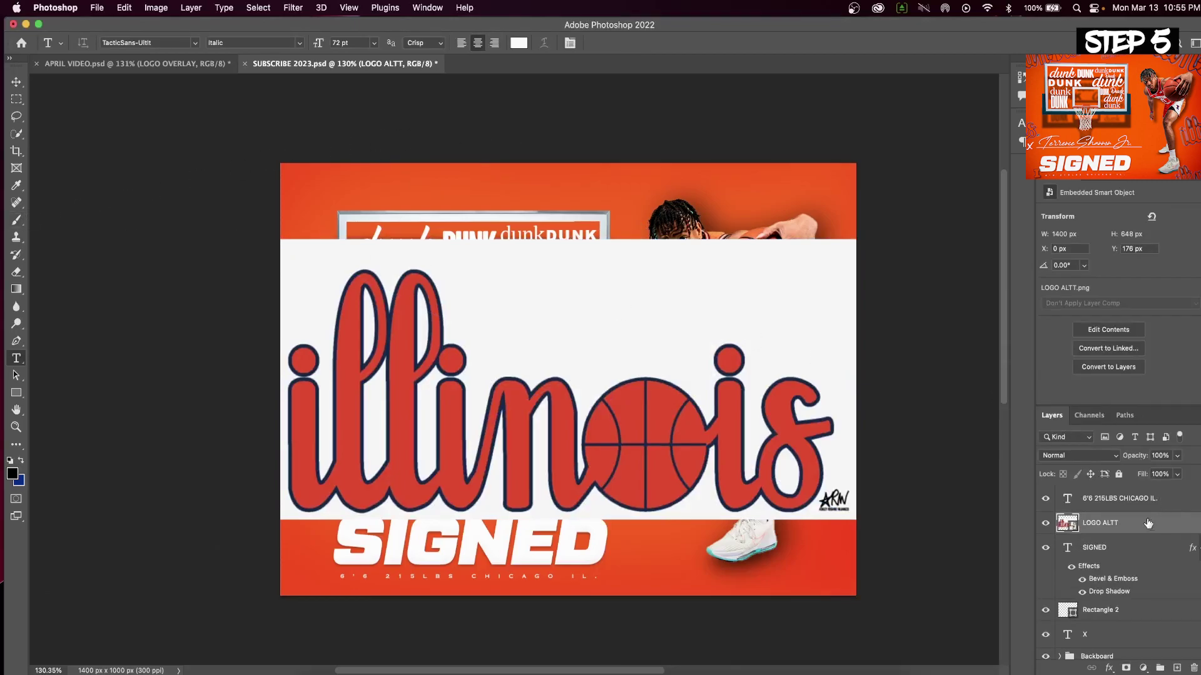
Apply a Hue/Saturation adjustment to the Illinois logo with hue +5 and saturation +22.
left_click(156, 7)
mouse_move(178, 45)
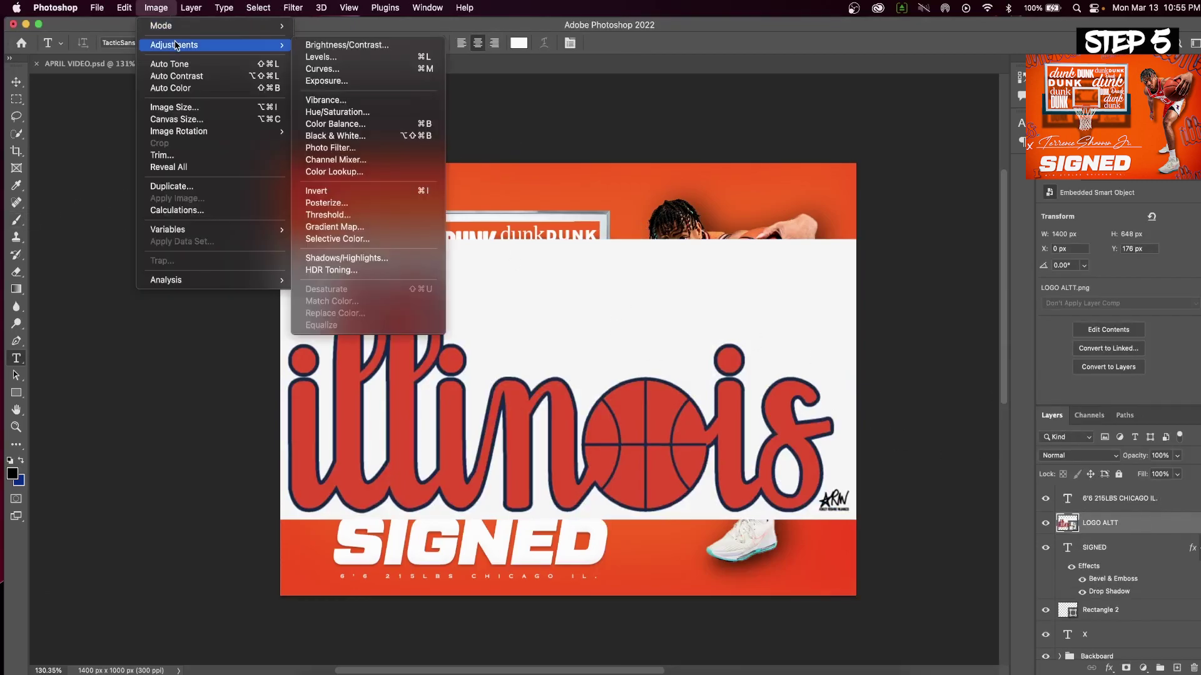
left_click(337, 113)
left_click_drag(784, 270, 796, 300)
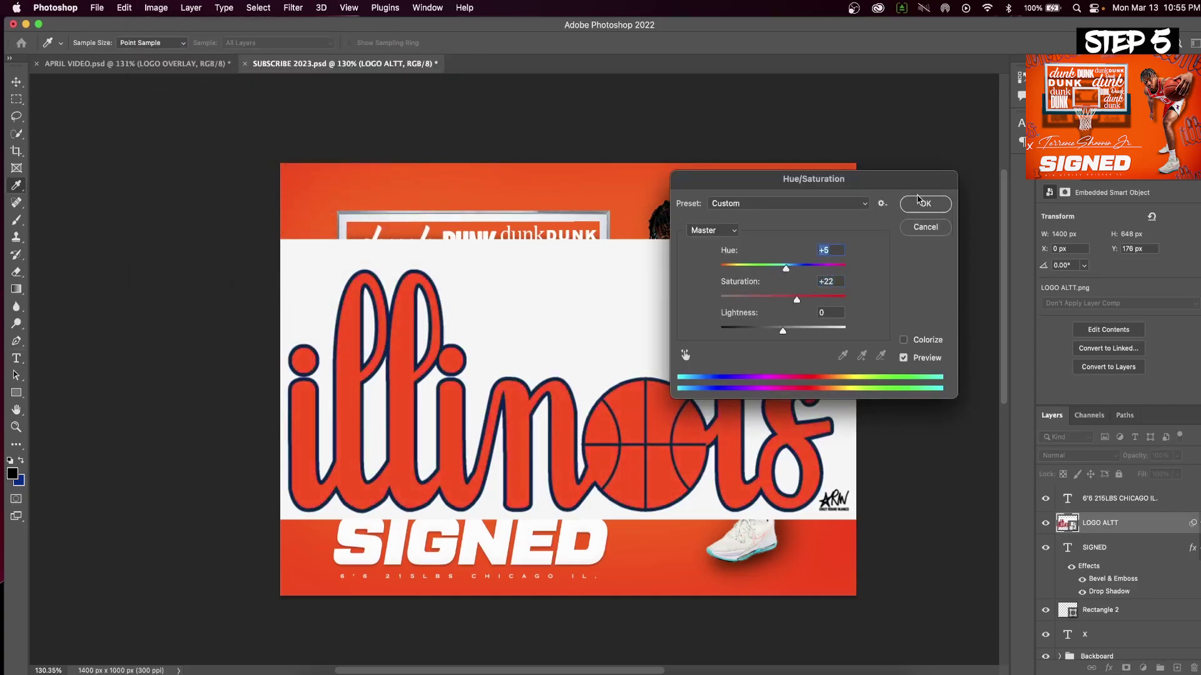
left_click(904, 199)
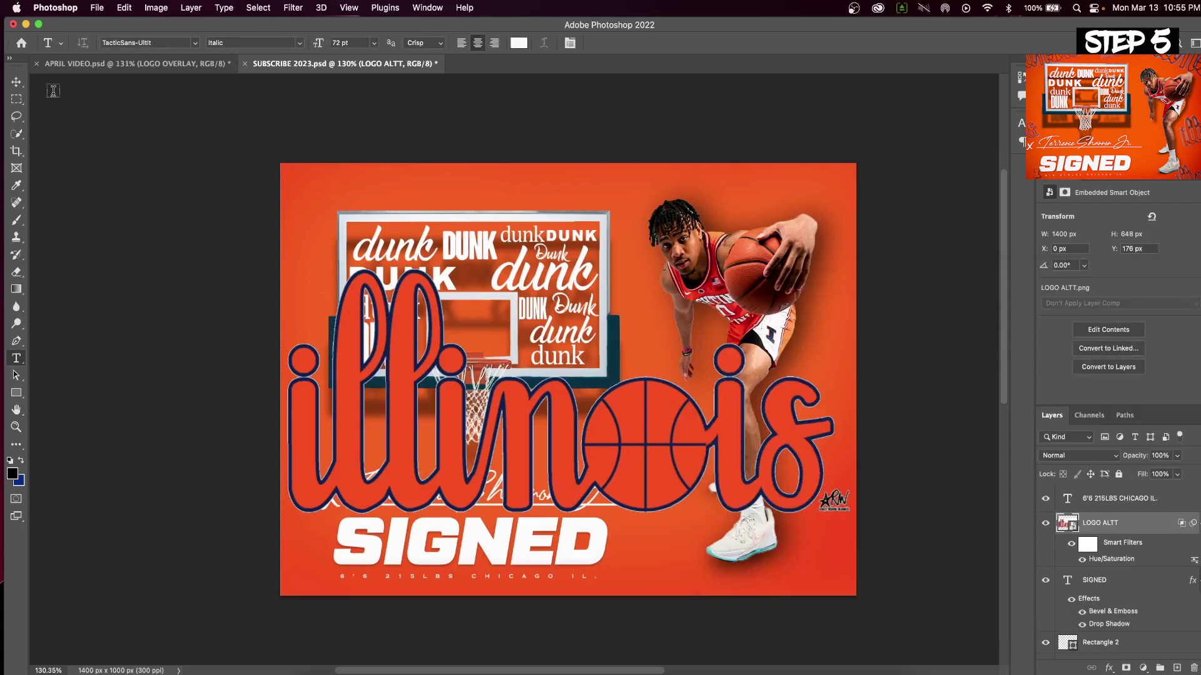
Apply a second Hue/Saturation adjustment to the Illinois logo with saturation -11.
left_click(155, 8)
mouse_move(179, 45)
left_click(338, 113)
left_click_drag(782, 296, 775, 302)
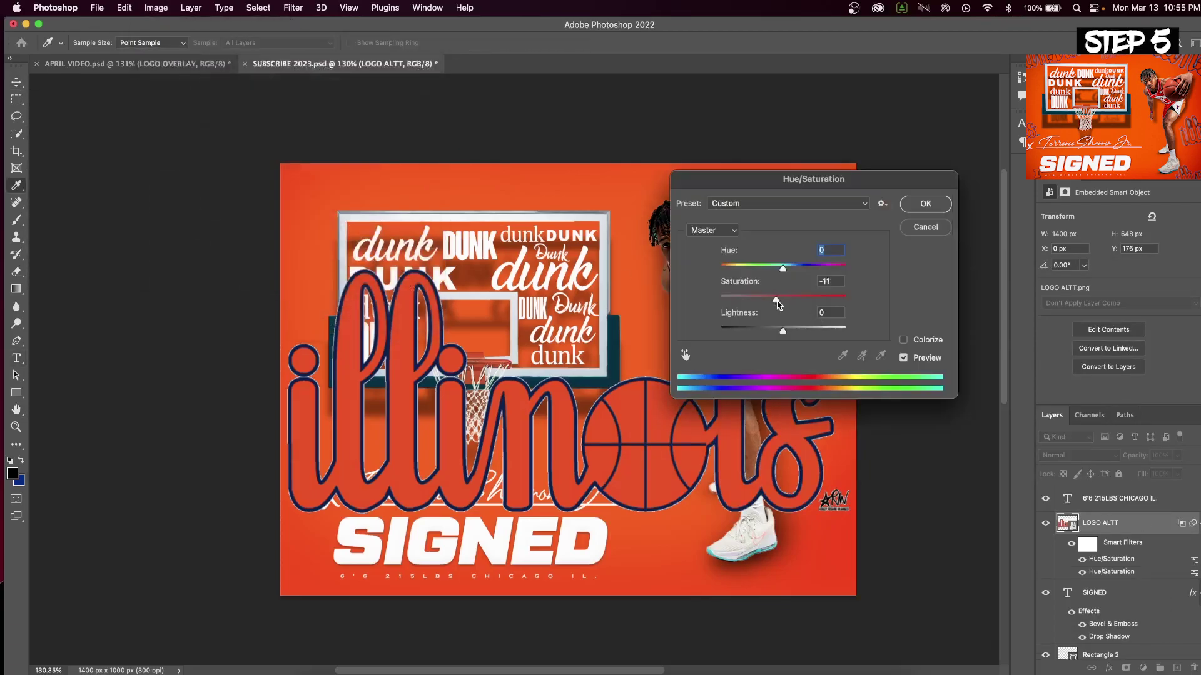
key("Return")
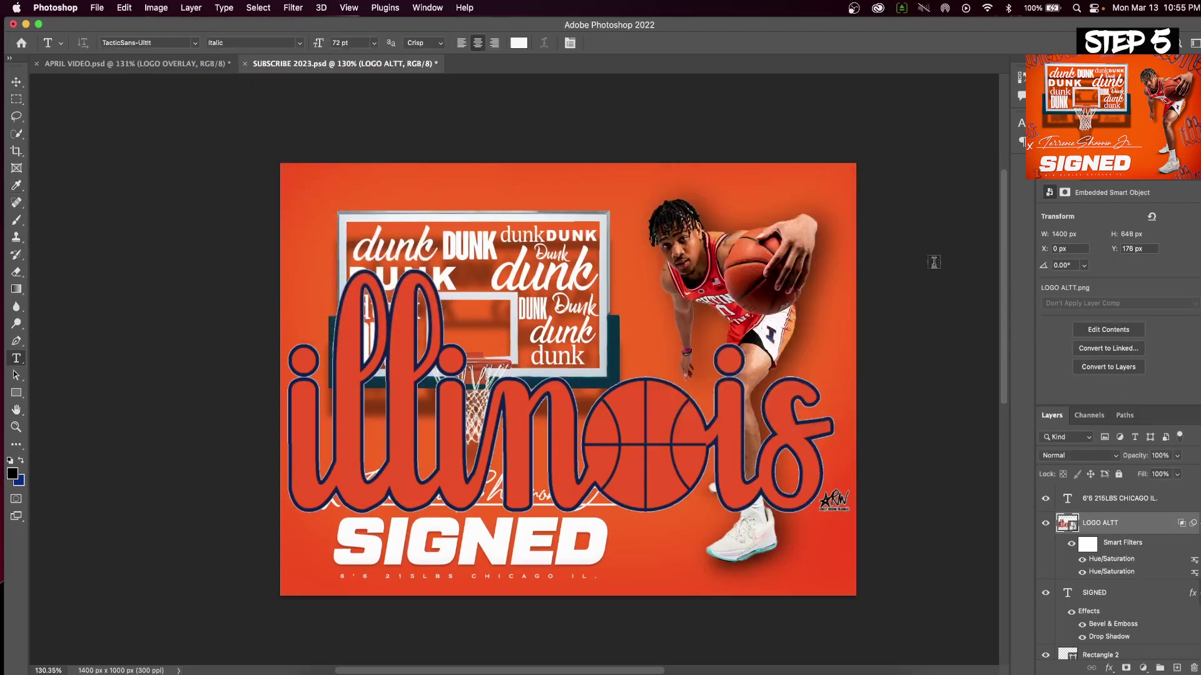
Apply a Radial Blur to the Illinois logo with amount 3, the Zoom method and Good quality.
left_click(23, 81)
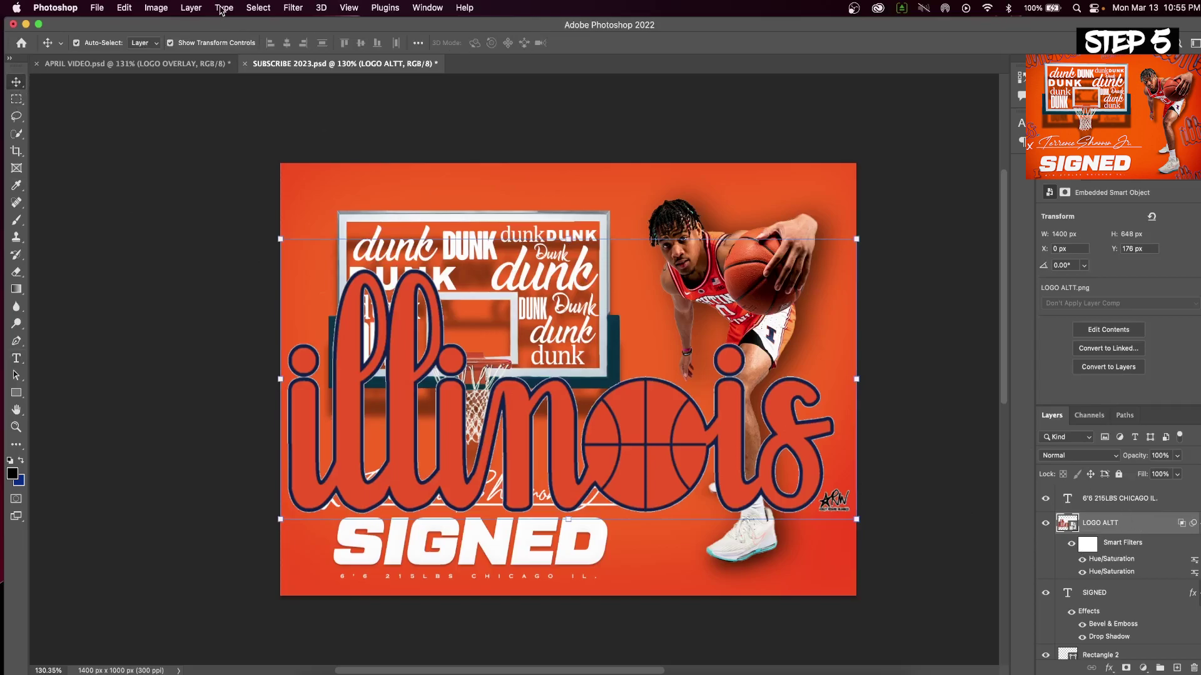
left_click(288, 7)
mouse_move(375, 179)
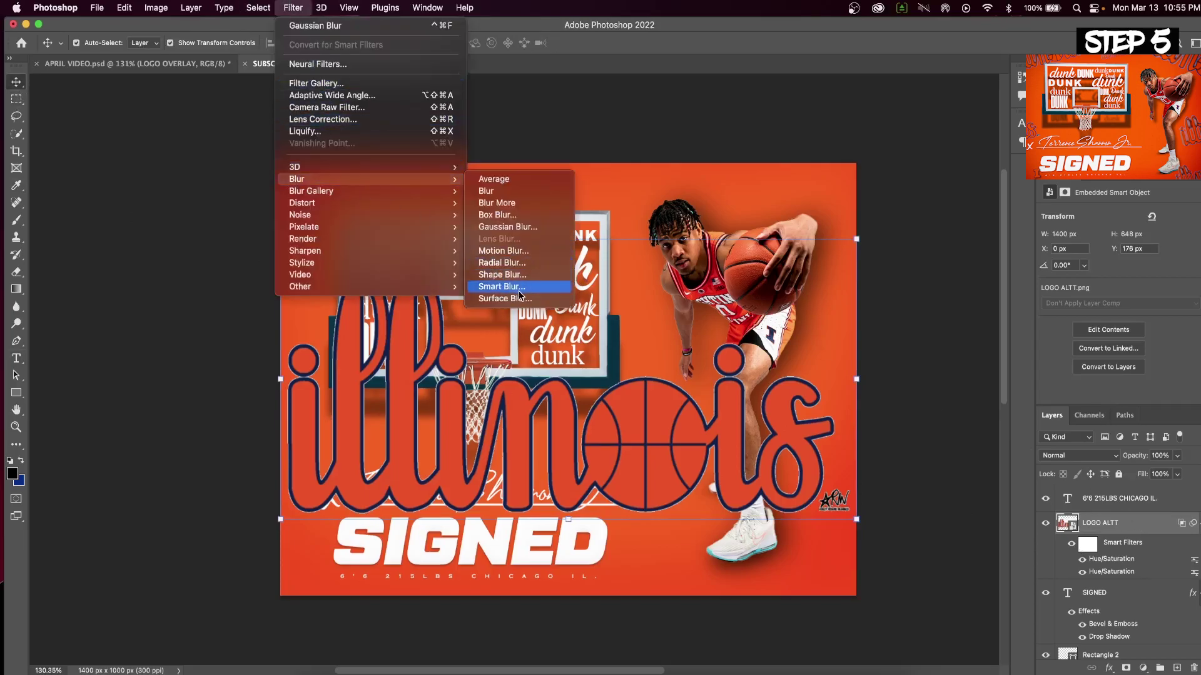
left_click(516, 264)
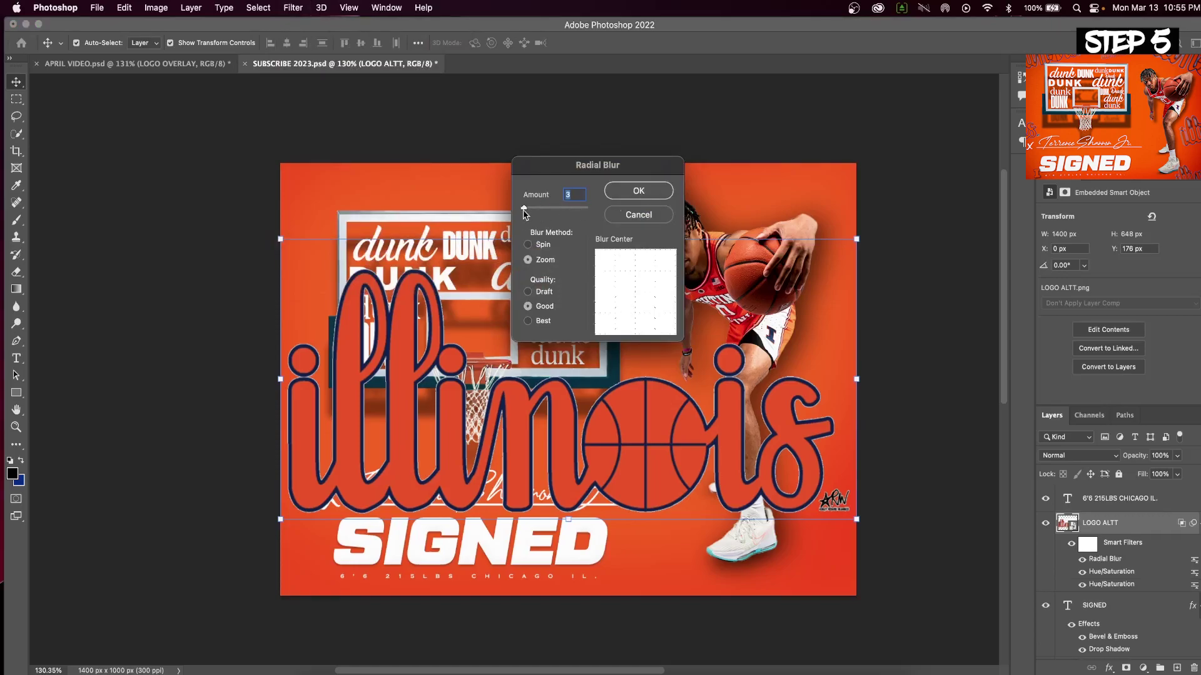
left_click(630, 198)
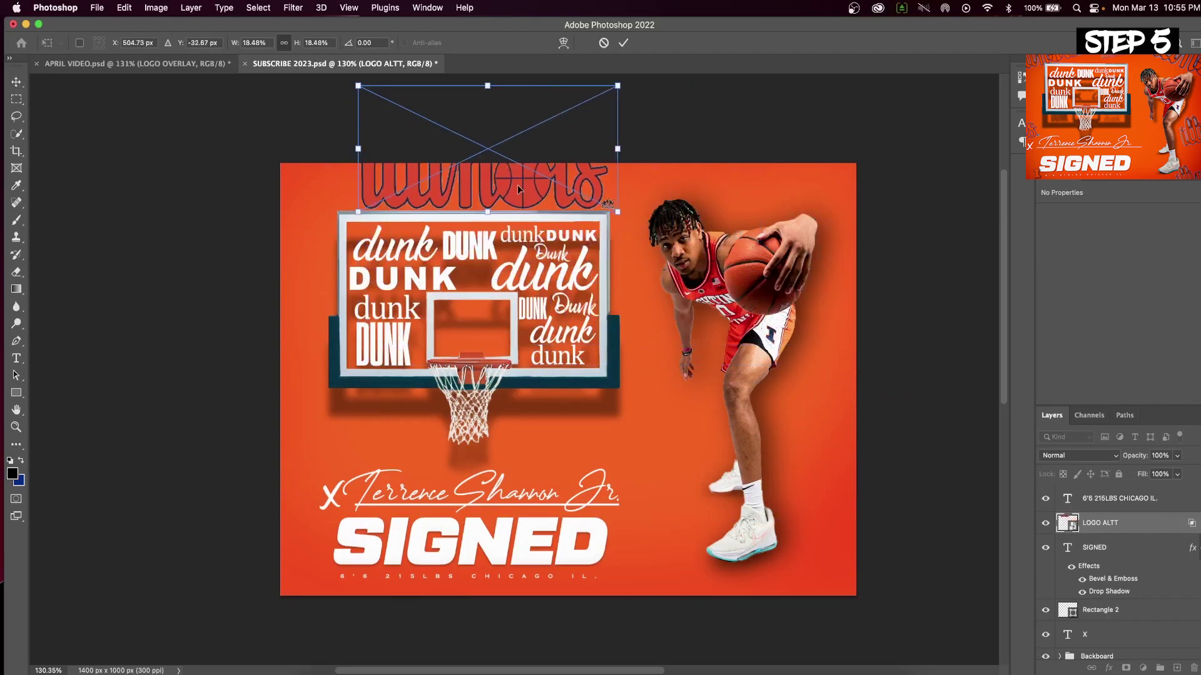
Duplicate the scaled-down Illinois logo and transform the copy into place over the lower-right edge of the canvas.
right_click(1108, 539)
left_click(1108, 565)
key("Return")
key("ctrl+t")
left_click_drag(778, 427, 880, 533)
key("Return")
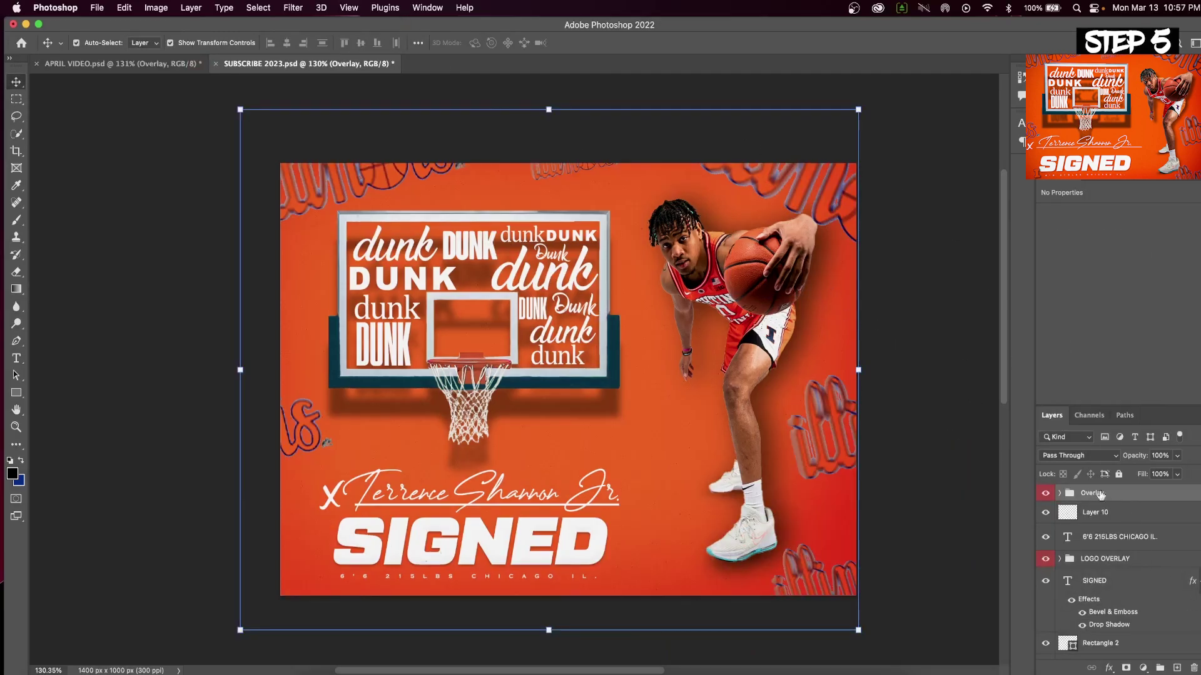
Expand the Overlay group and inspect its Vignette, Noise Overlay and Grunge Texture layers.
left_click(1059, 493)
left_click(1130, 515)
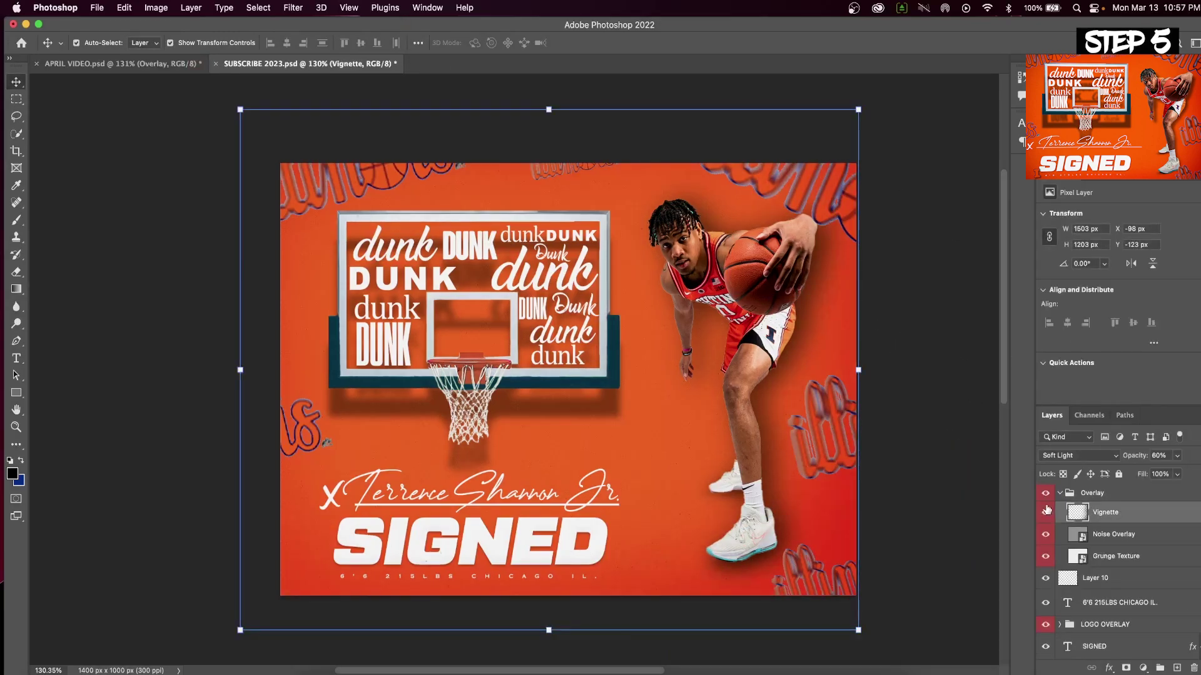
left_click(1131, 535)
left_click(1063, 556)
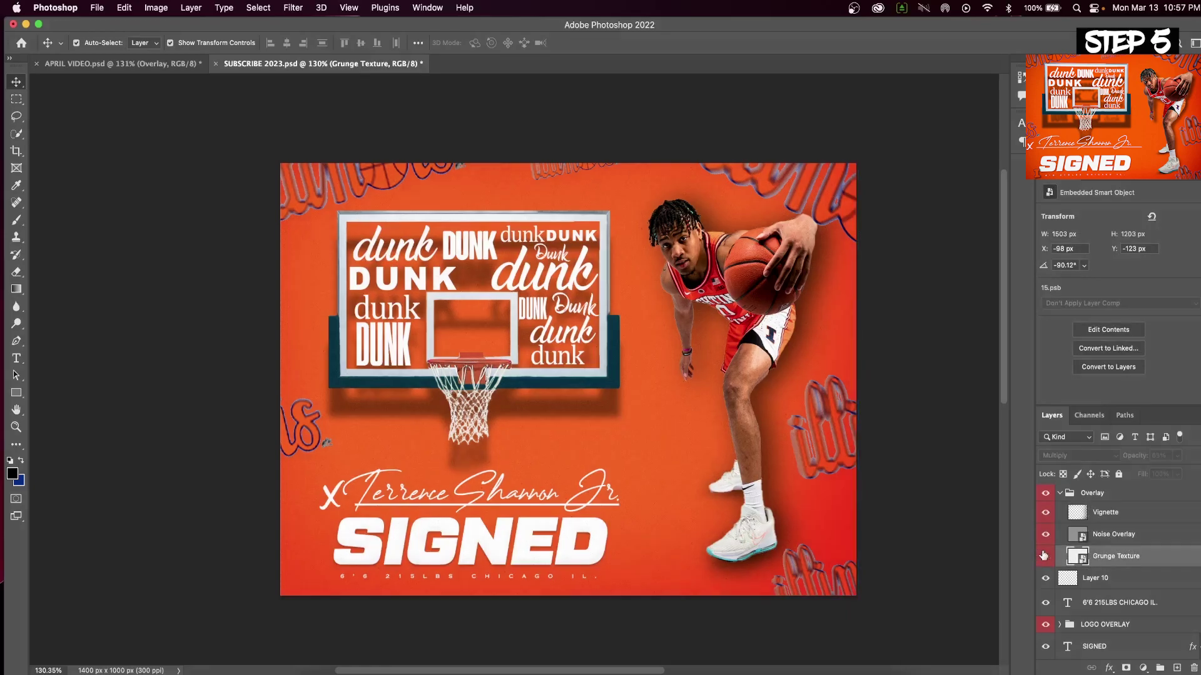
Collapse the Overlay group and toggle its visibility to compare the graphic with and without the overlays.
left_click(1059, 493)
left_click(1046, 493)
left_click(1045, 493)
left_click(1045, 493)
left_click(1045, 493)
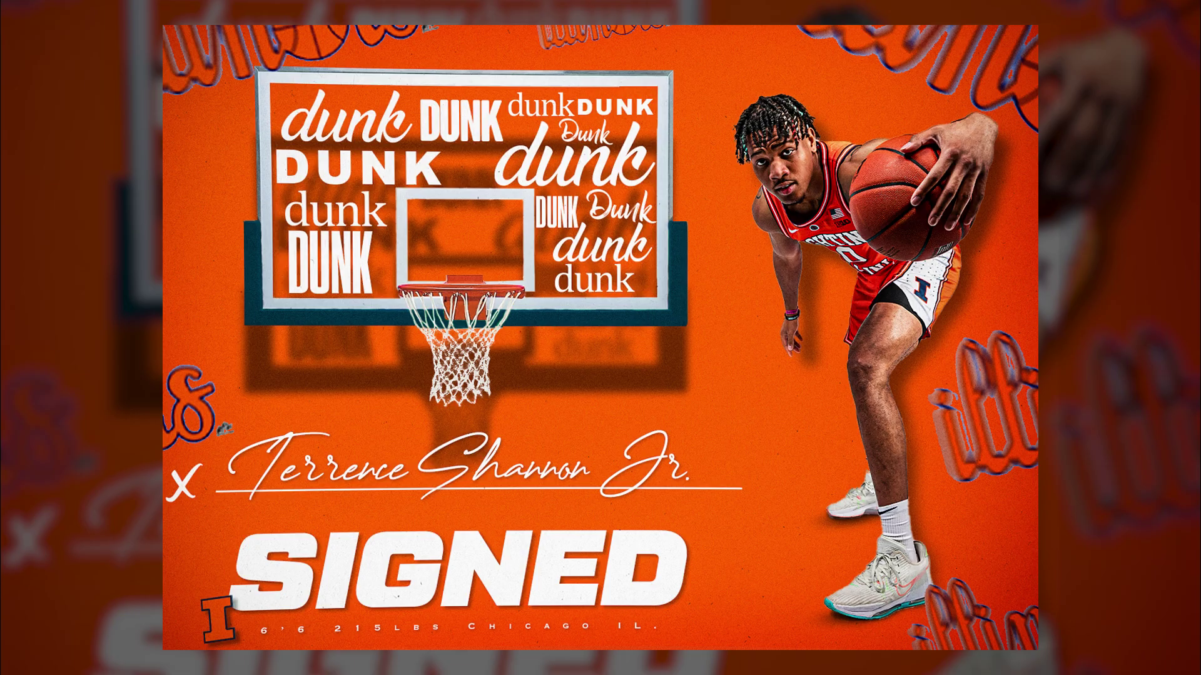